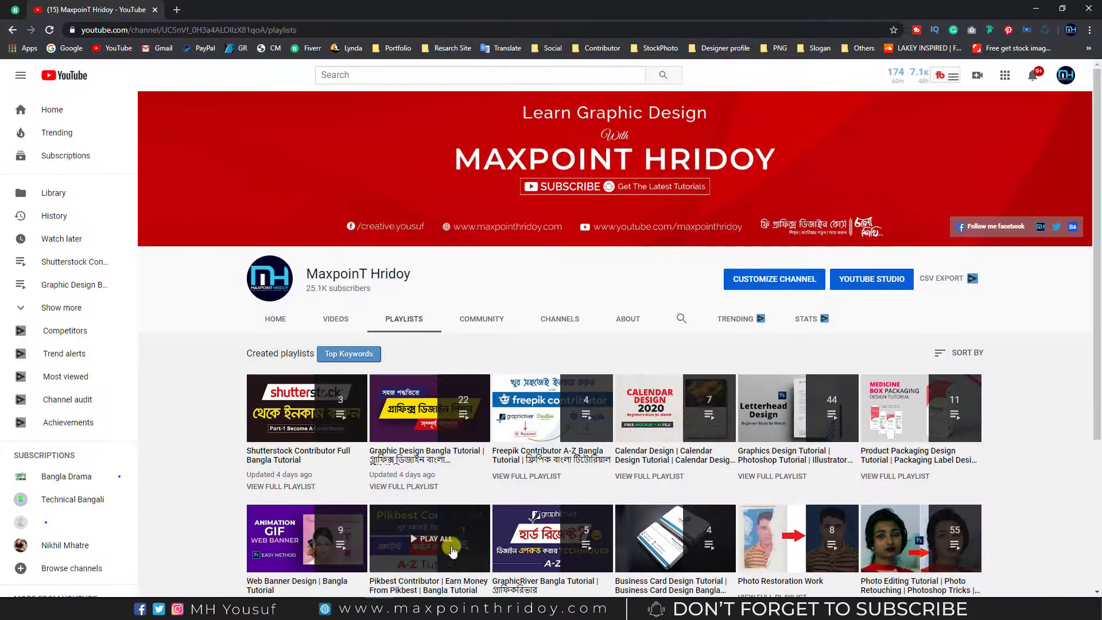
Step: Browse the YouTube channel's videos and playlists, then review the $300 Fiverr order price
left_click(337, 317)
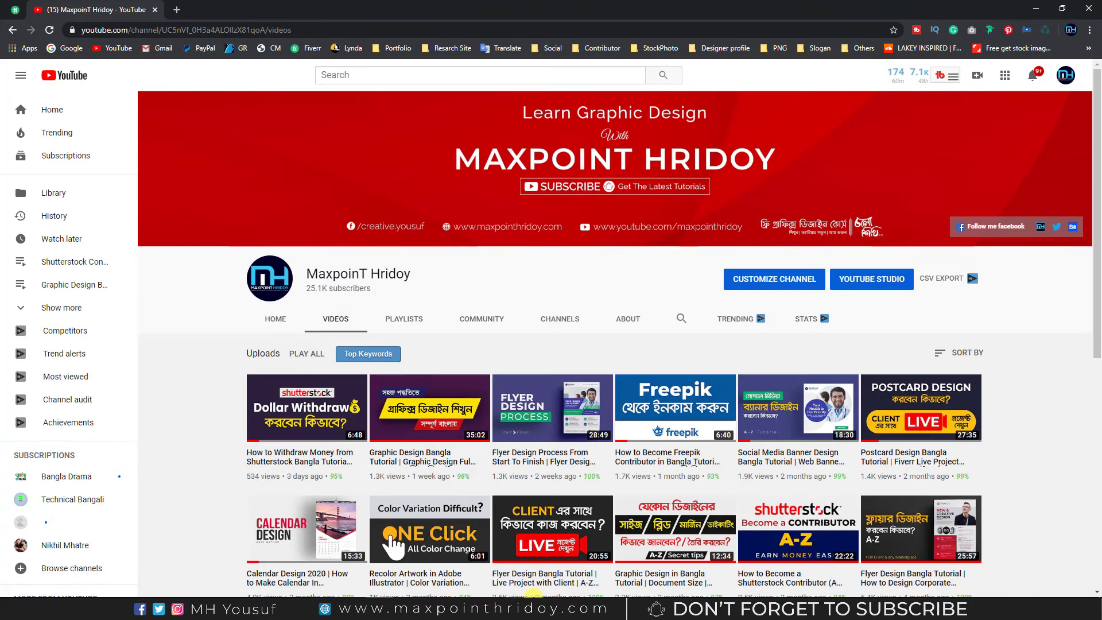
left_click(404, 321)
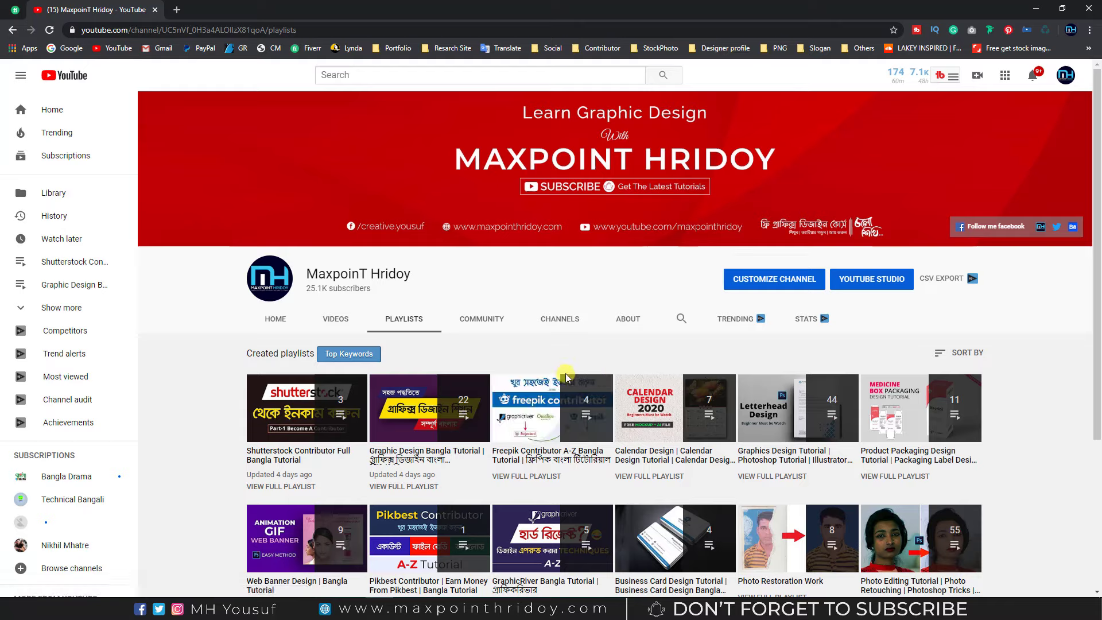
left_click(11, 11)
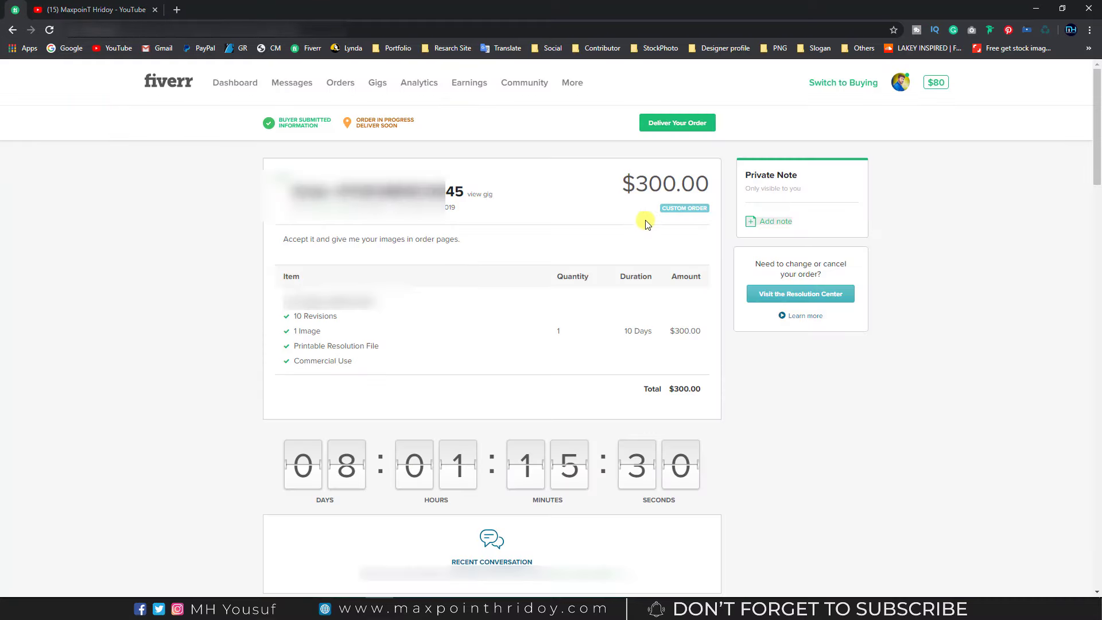
left_click_drag(623, 182, 687, 186)
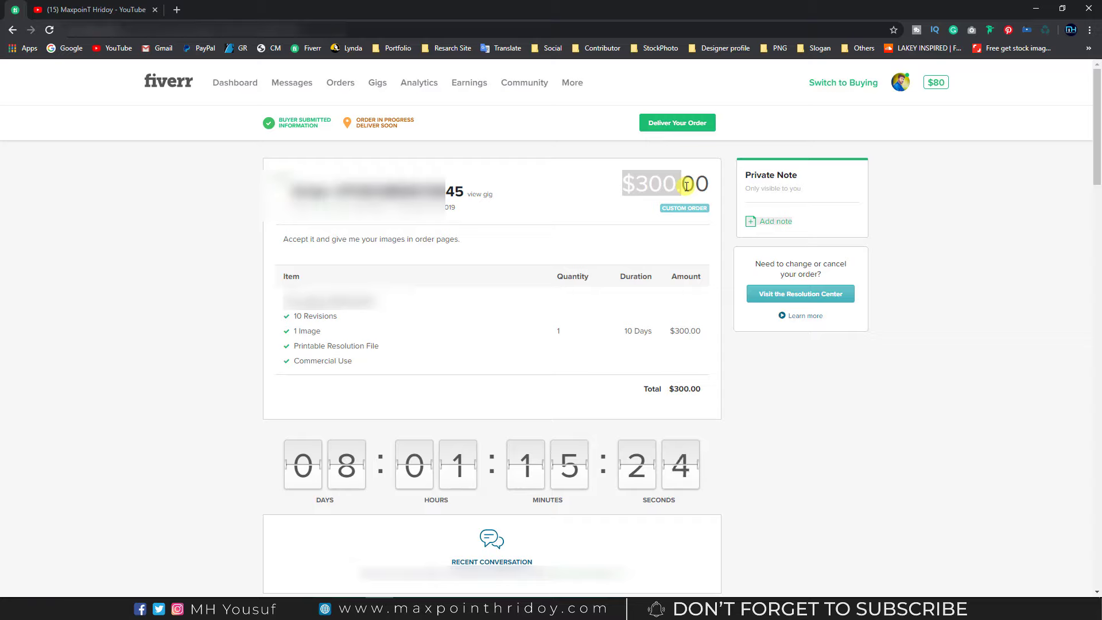
left_click(564, 320)
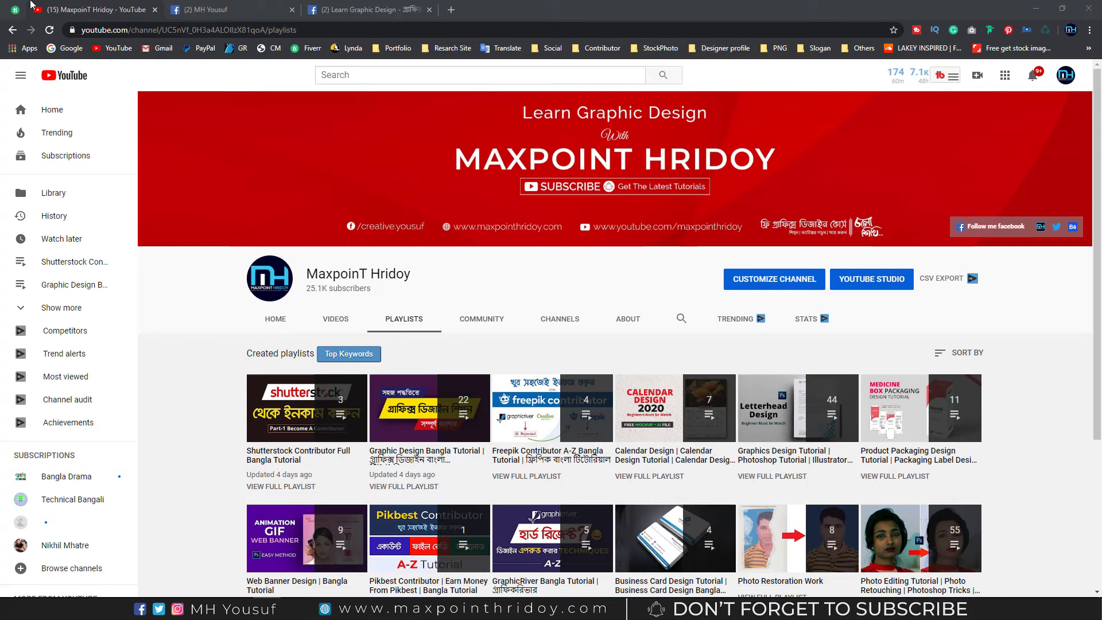
Step: Cycle through the Facebook profile and Learn Graphic Design group tabs, then bring Photoshop forward
key("ctrl+Tab")
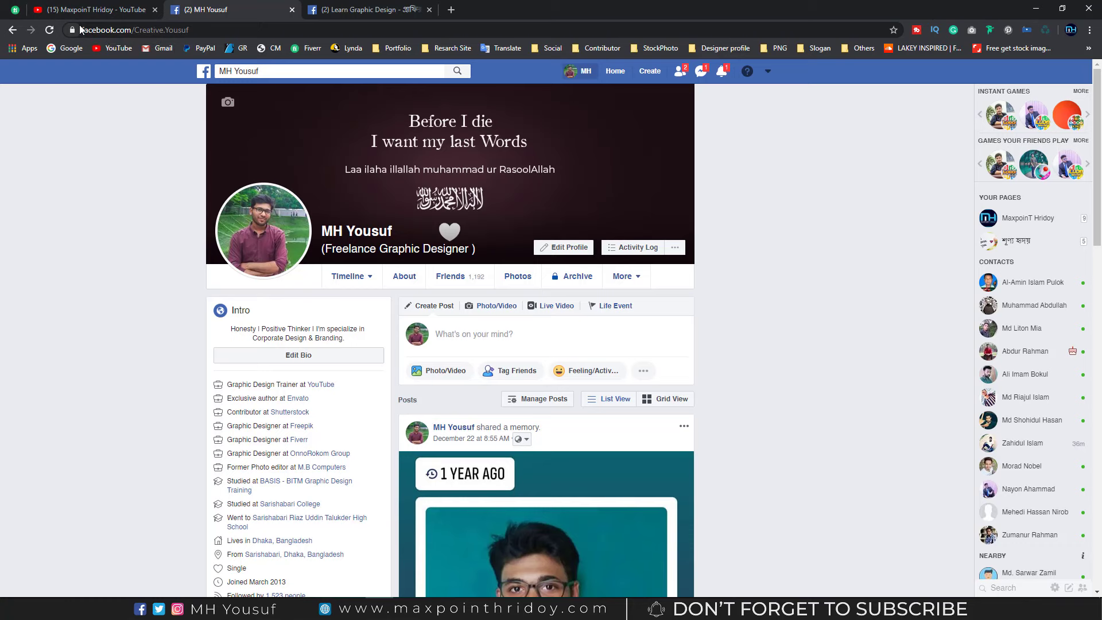
key("ctrl+Tab")
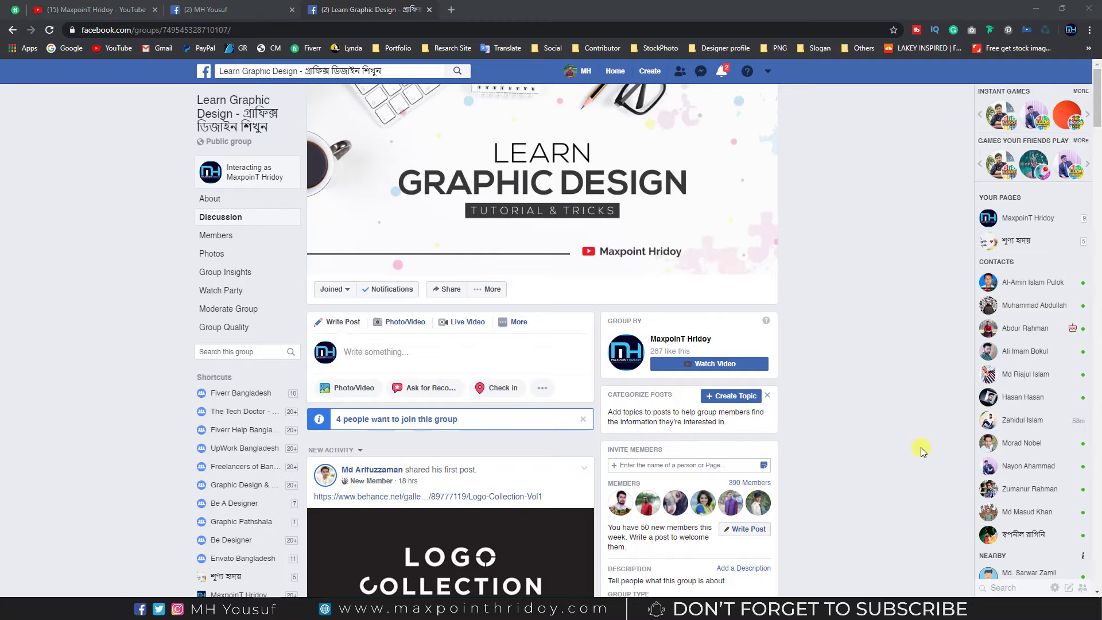
left_click(452, 591)
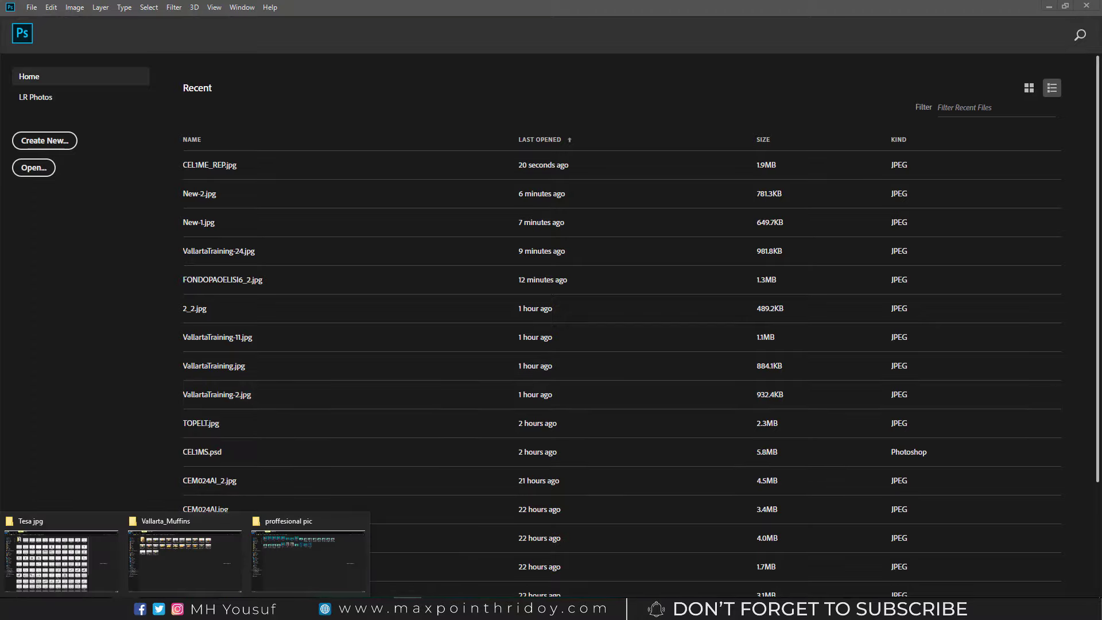
Step: Drag CEL1ME_REP from the Tesa.jpg folder into Photoshop to open it
left_click(101, 556)
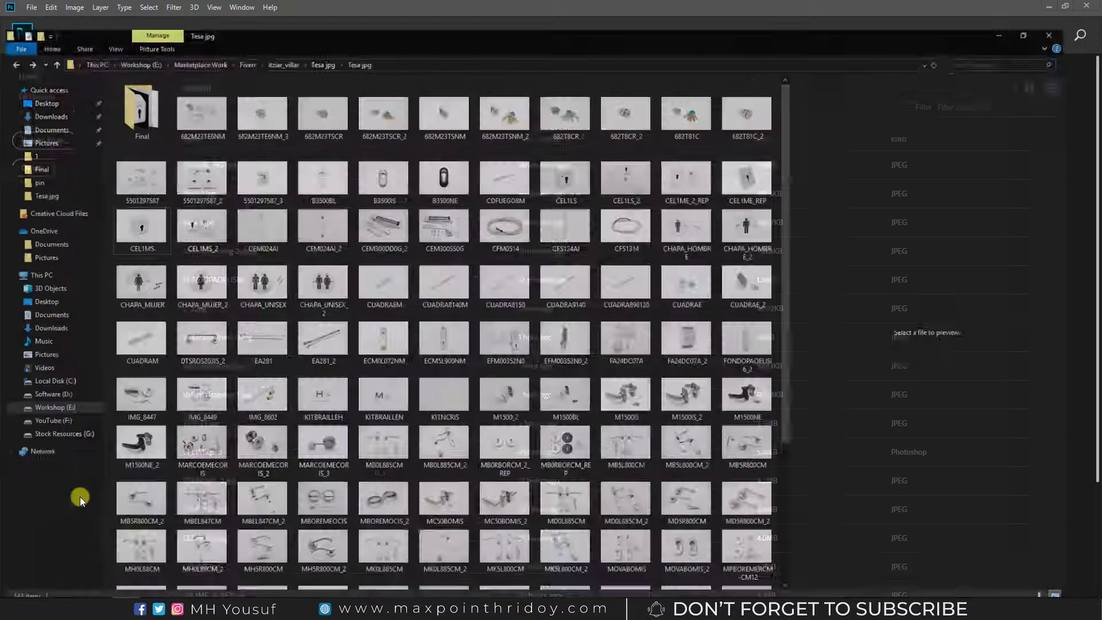
left_click(768, 163)
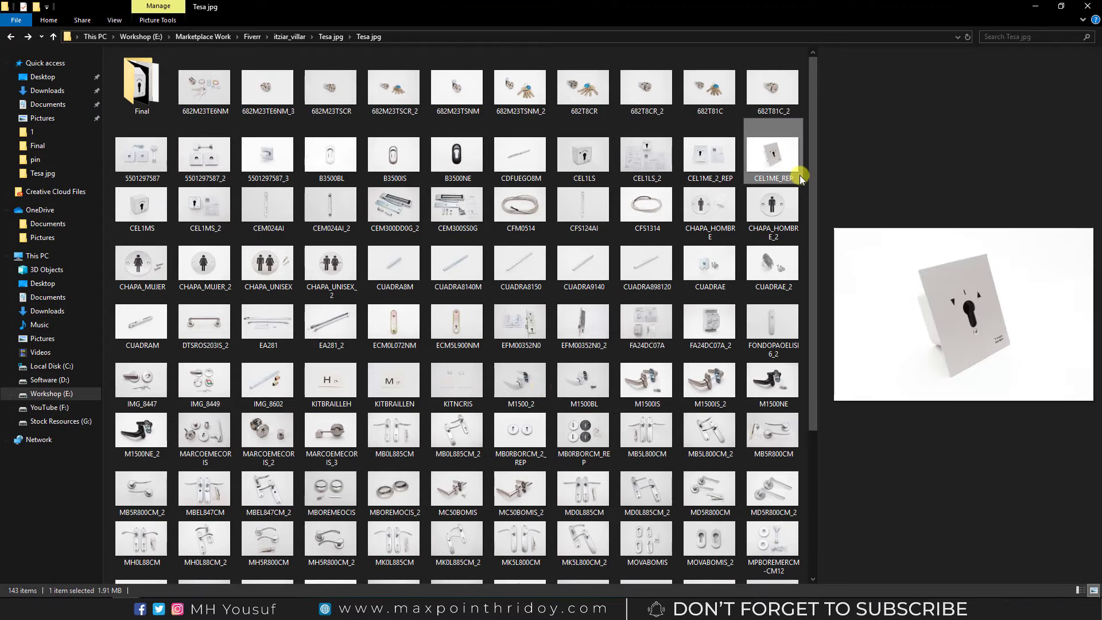
left_click_drag(782, 165, 455, 472)
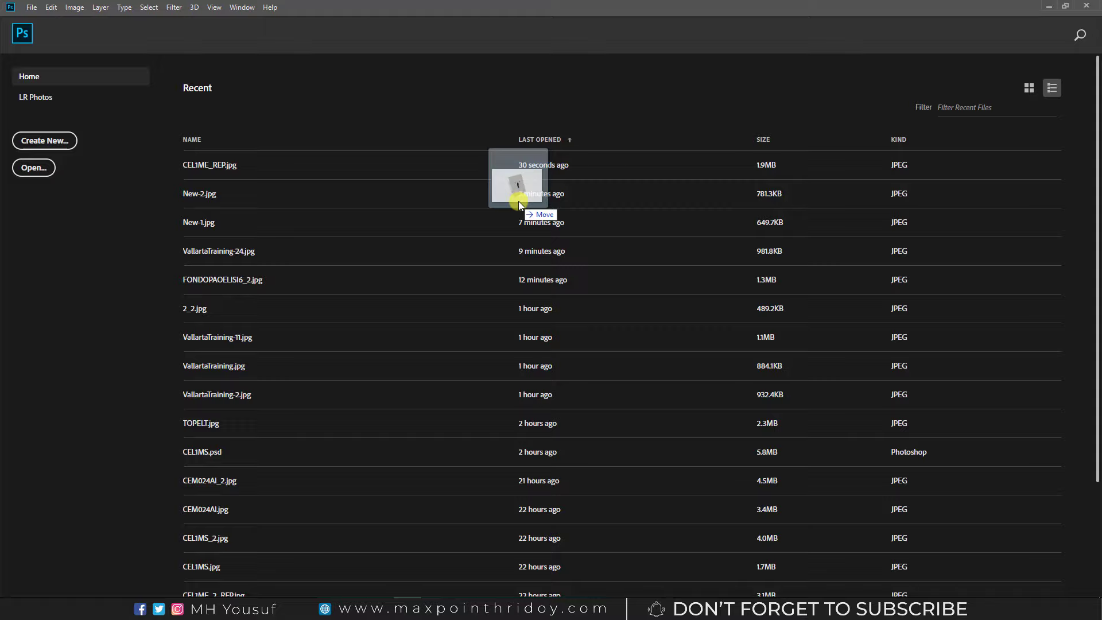
left_click_drag(456, 472, 547, 182)
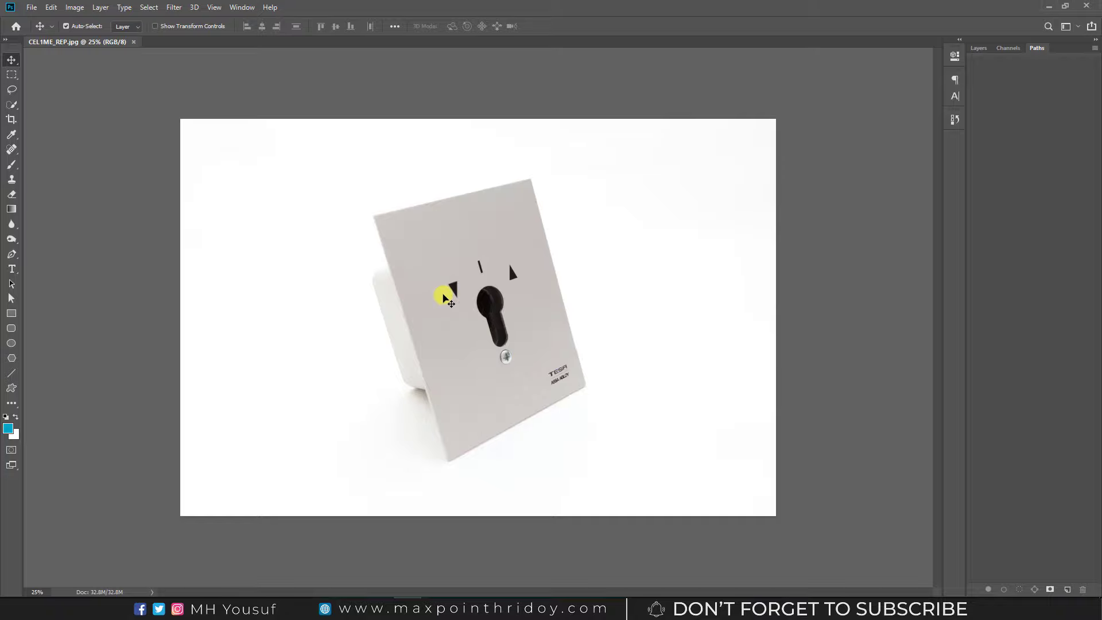
left_click_drag(500, 433, 561, 510)
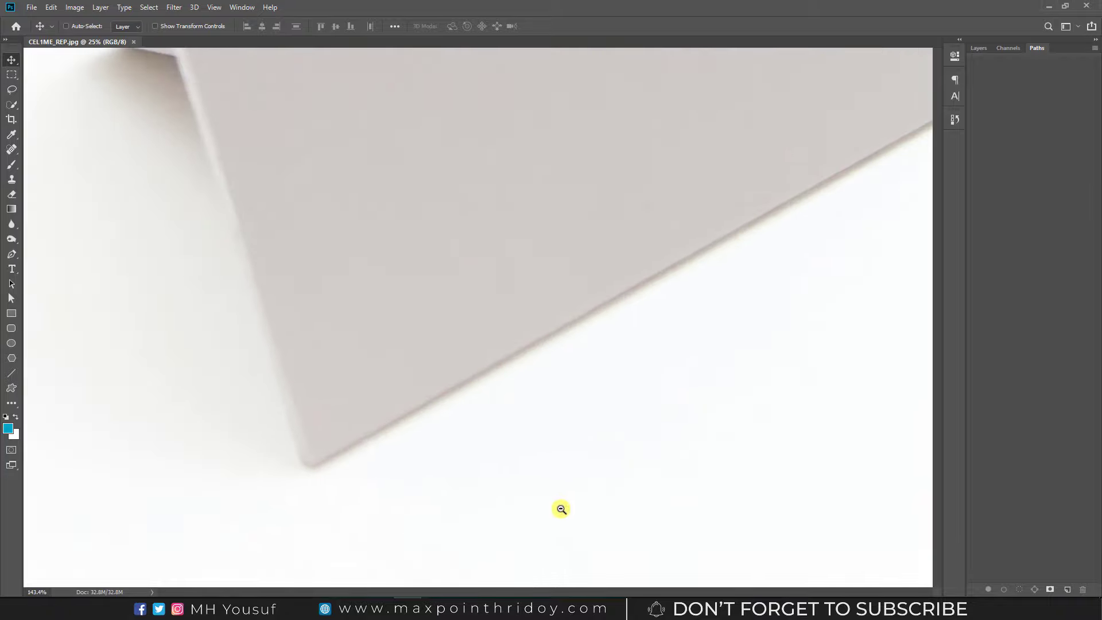
left_click_drag(411, 433, 469, 414)
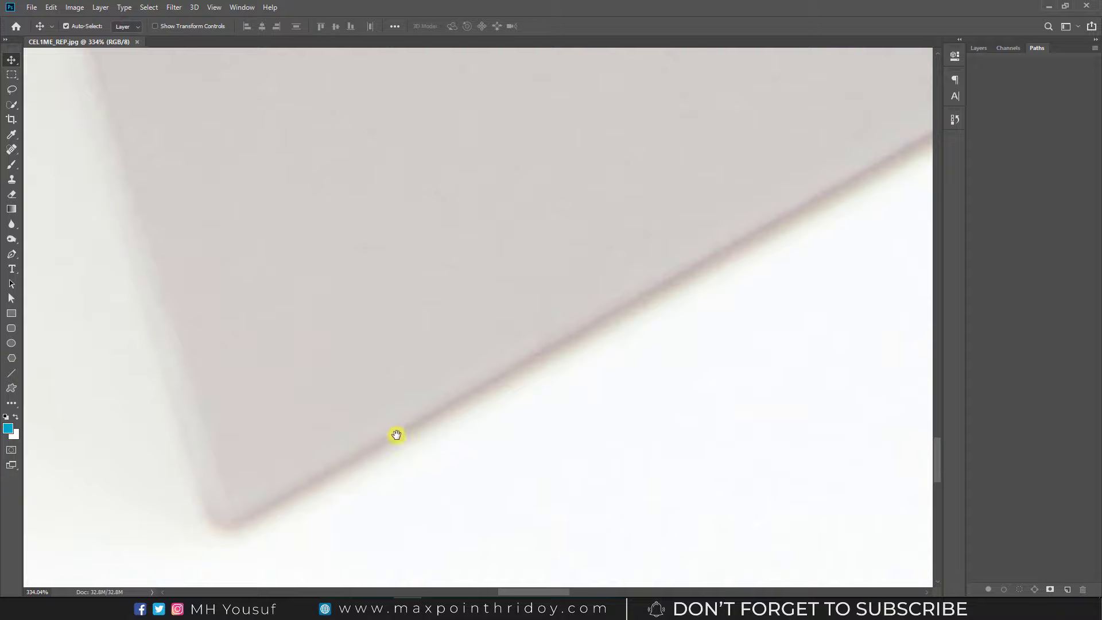
left_click_drag(419, 418, 373, 433)
mouse_move(422, 385)
left_mouse_down()
mouse_move(319, 423)
mouse_move(382, 448)
mouse_move(286, 389)
mouse_move(303, 398)
mouse_move(393, 315)
mouse_move(419, 320)
mouse_move(386, 339)
mouse_move(386, 328)
left_mouse_up()
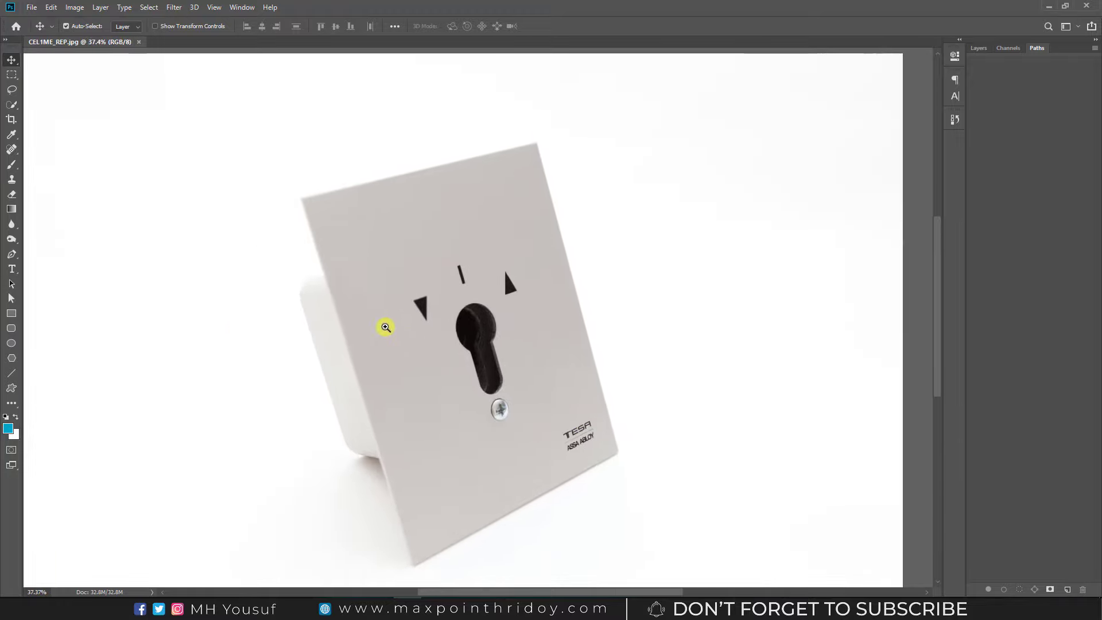
mouse_move(416, 415)
left_mouse_down()
mouse_move(436, 415)
mouse_move(443, 343)
mouse_move(460, 322)
mouse_move(470, 327)
left_mouse_up()
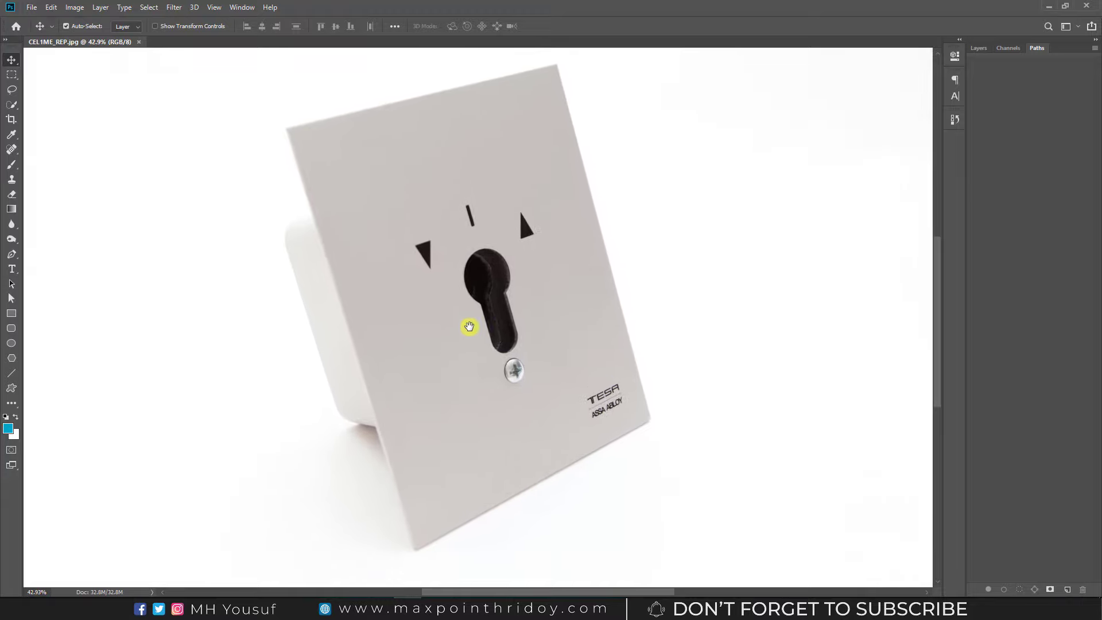
left_click(14, 255)
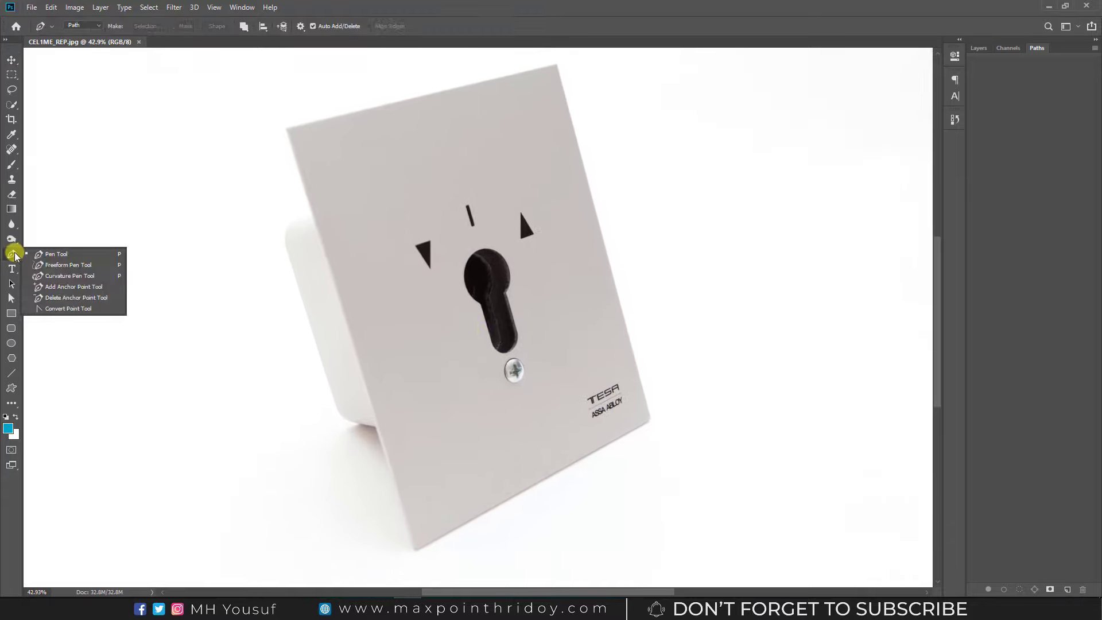
Step: With the Pen Tool, anchor the path at the plate's top corners and along its right edge
left_click(62, 257)
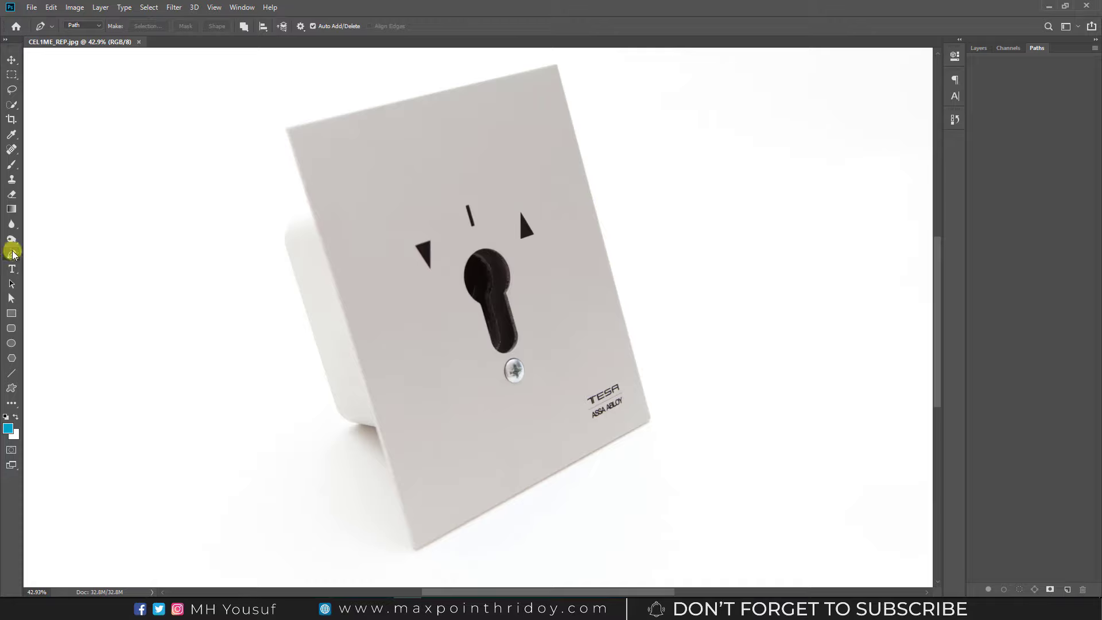
scroll(347, 174, "up", 2)
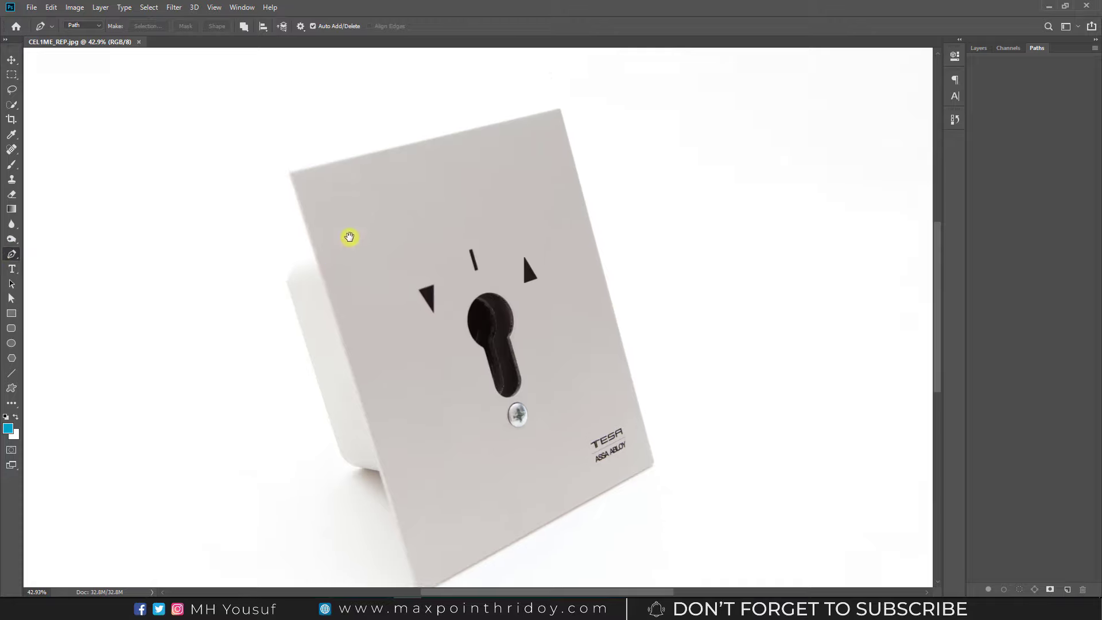
scroll(351, 184, "up", 3)
left_click_drag(353, 197, 303, 249)
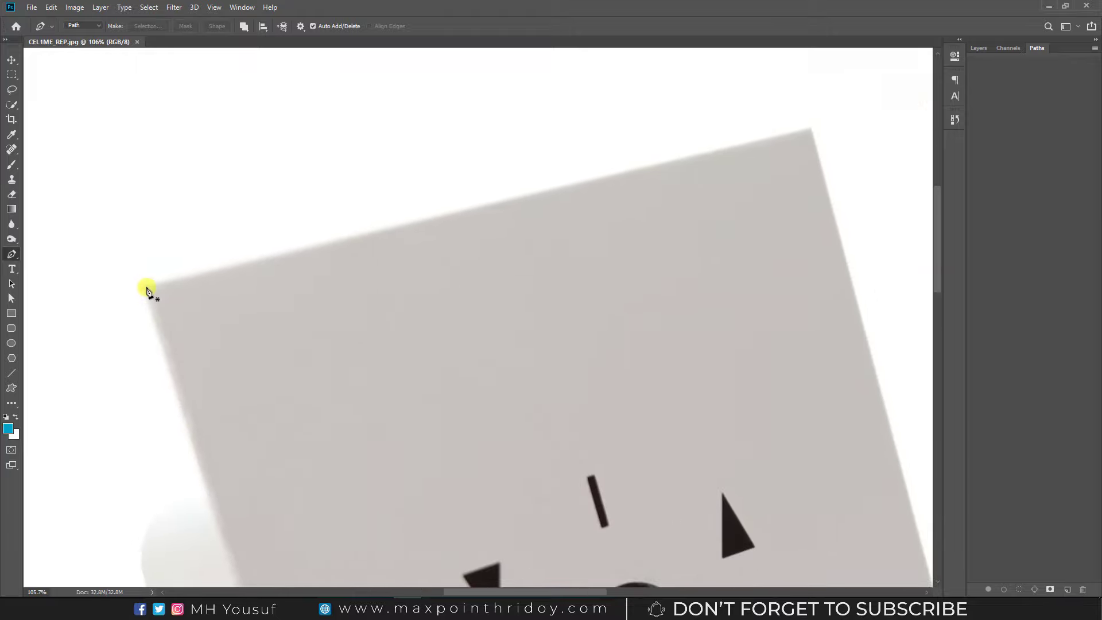
left_click(148, 289)
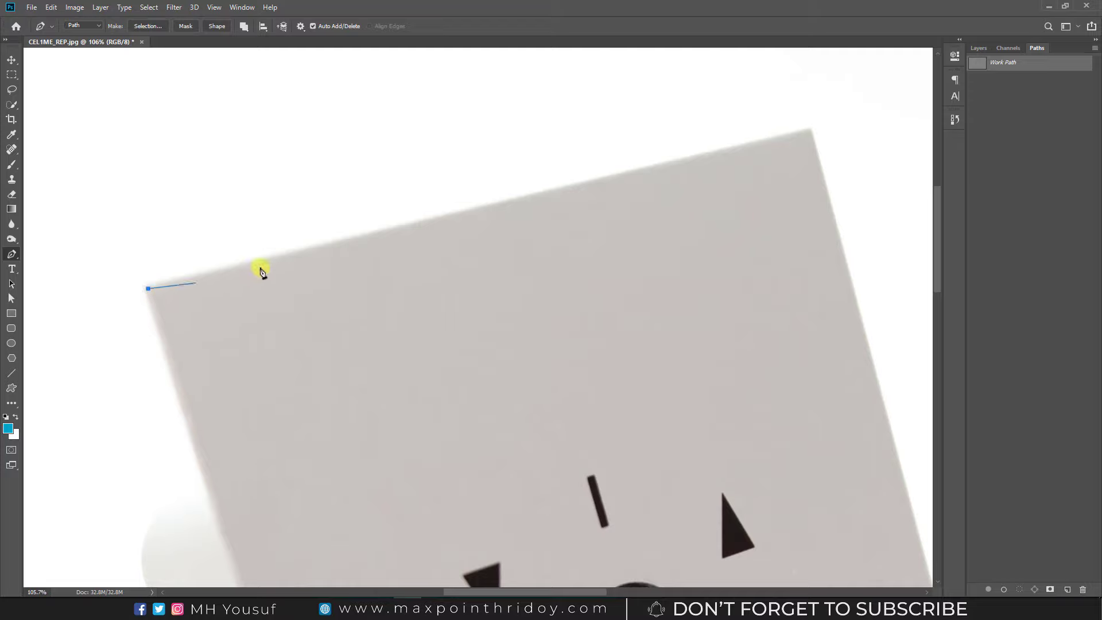
left_click(798, 137)
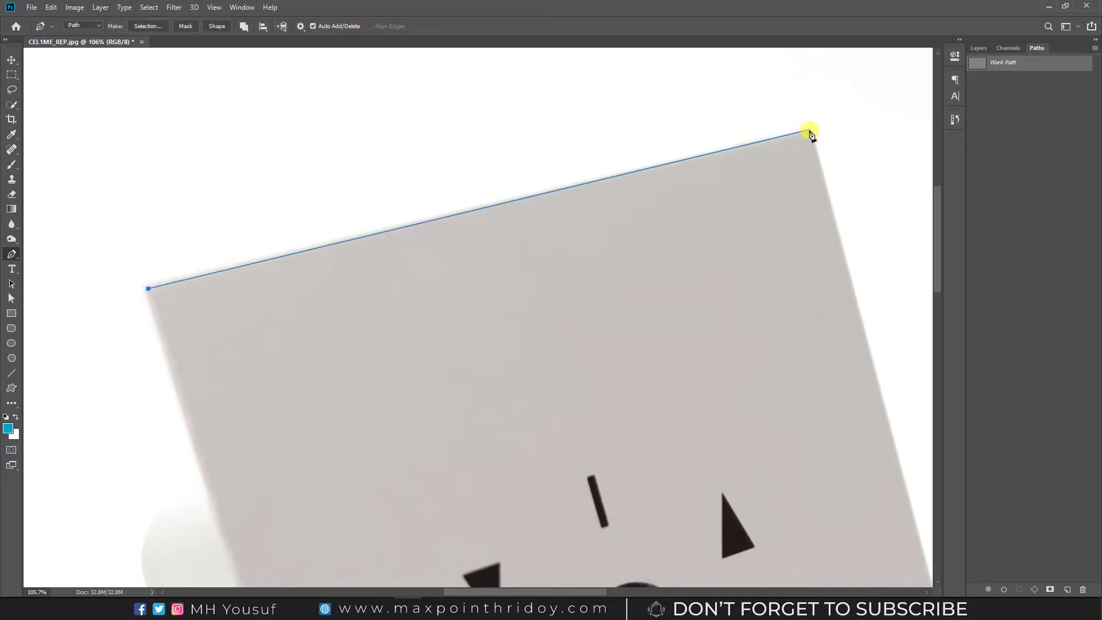
left_click_drag(821, 175, 478, 59)
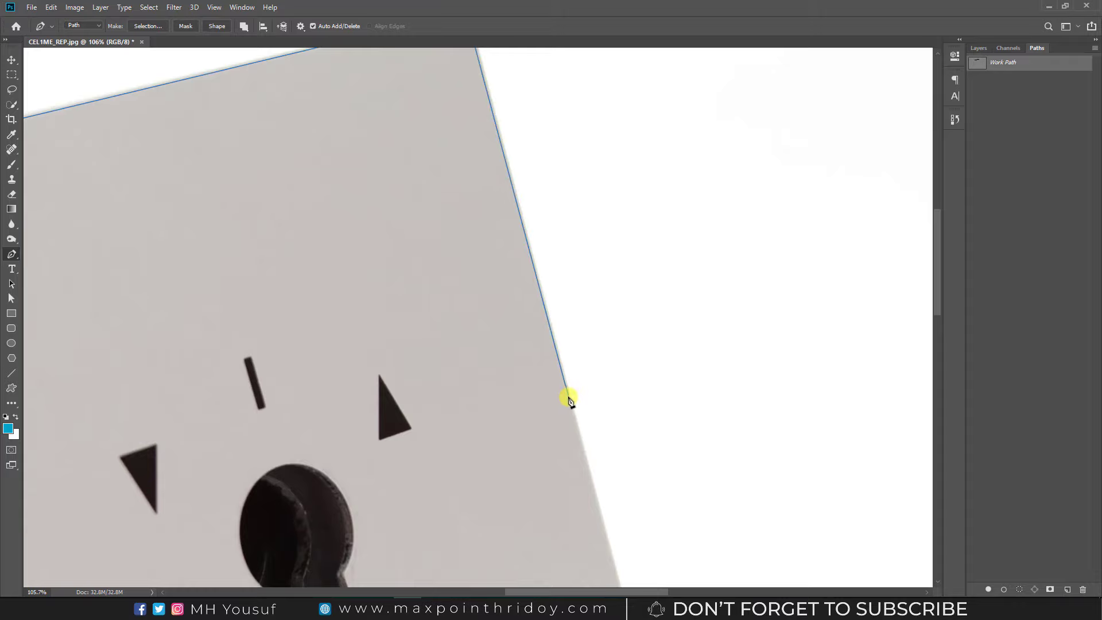
left_click_drag(569, 397, 582, 447)
Step: Continue the path down the right edge, across both bottom corners and up the left side
scroll(576, 402, "down", 1)
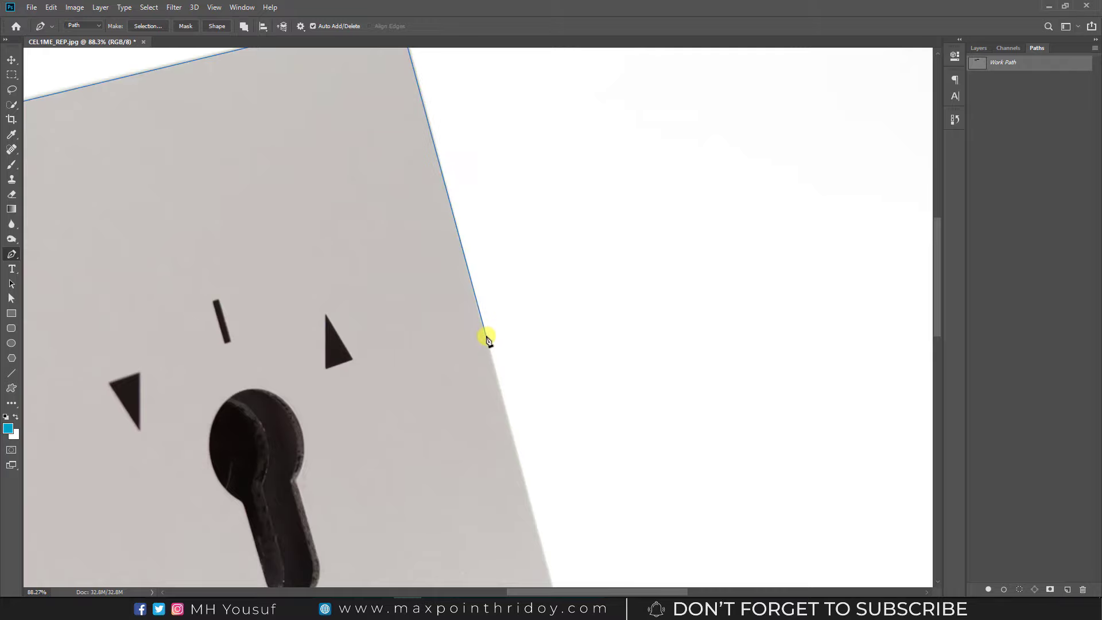
left_click_drag(487, 339, 505, 407)
left_click_drag(553, 458, 495, 168)
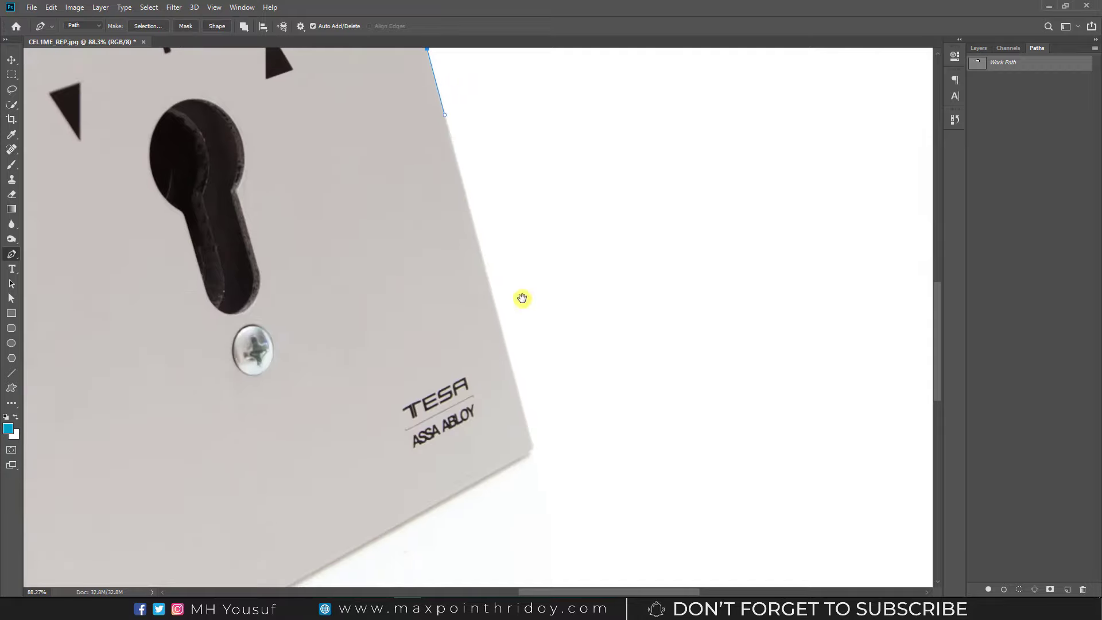
left_click(531, 447)
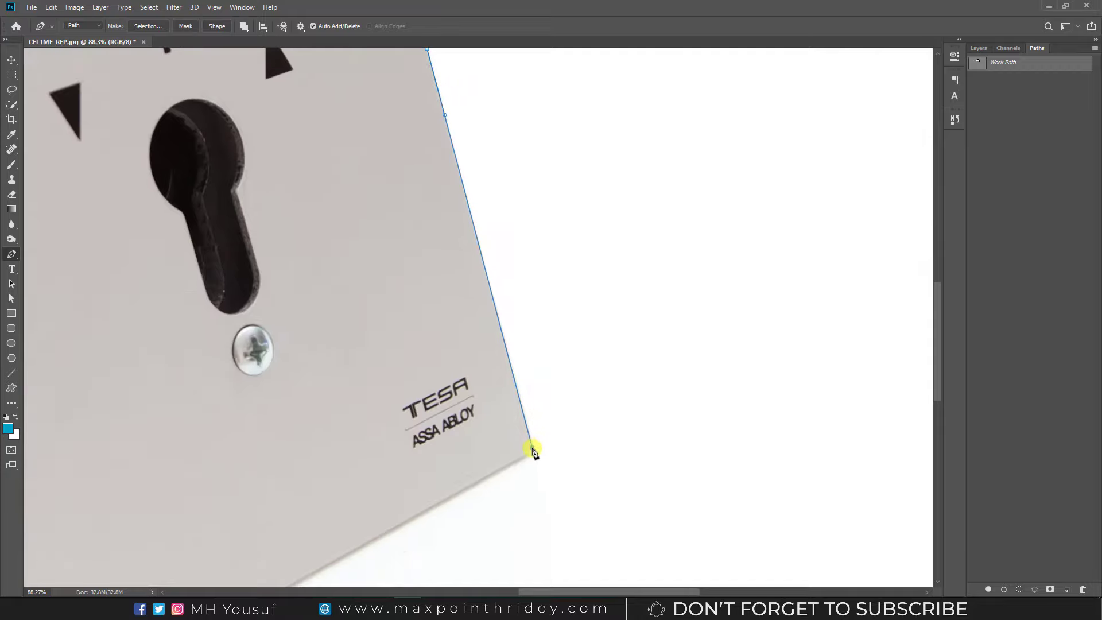
mouse_move(535, 458)
left_mouse_down()
mouse_move(594, 351)
mouse_move(650, 316)
left_mouse_up()
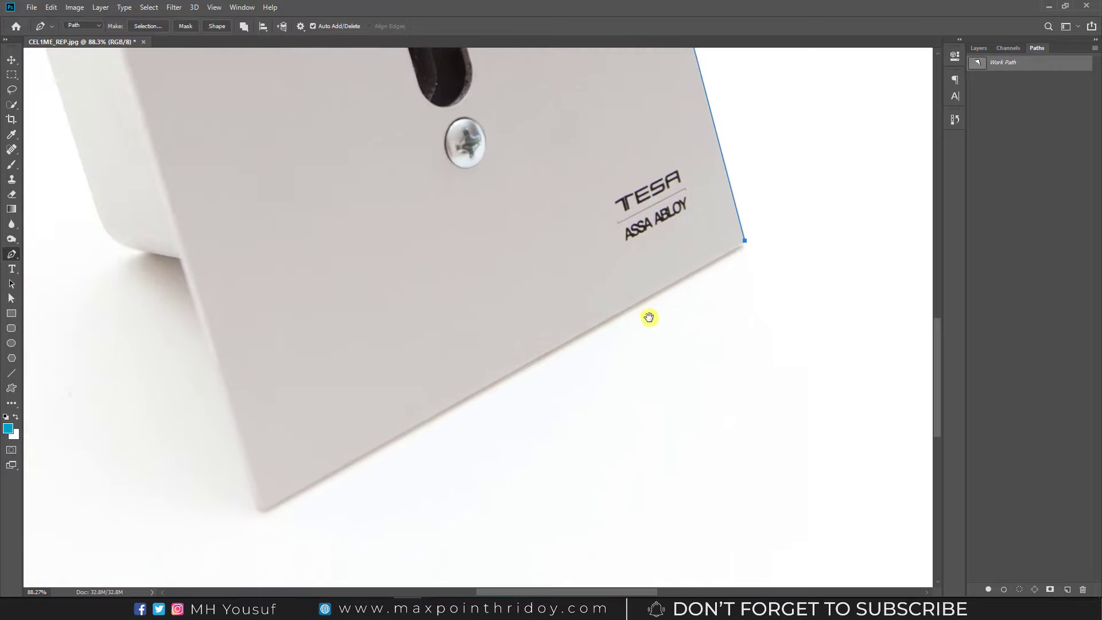
left_click(264, 511)
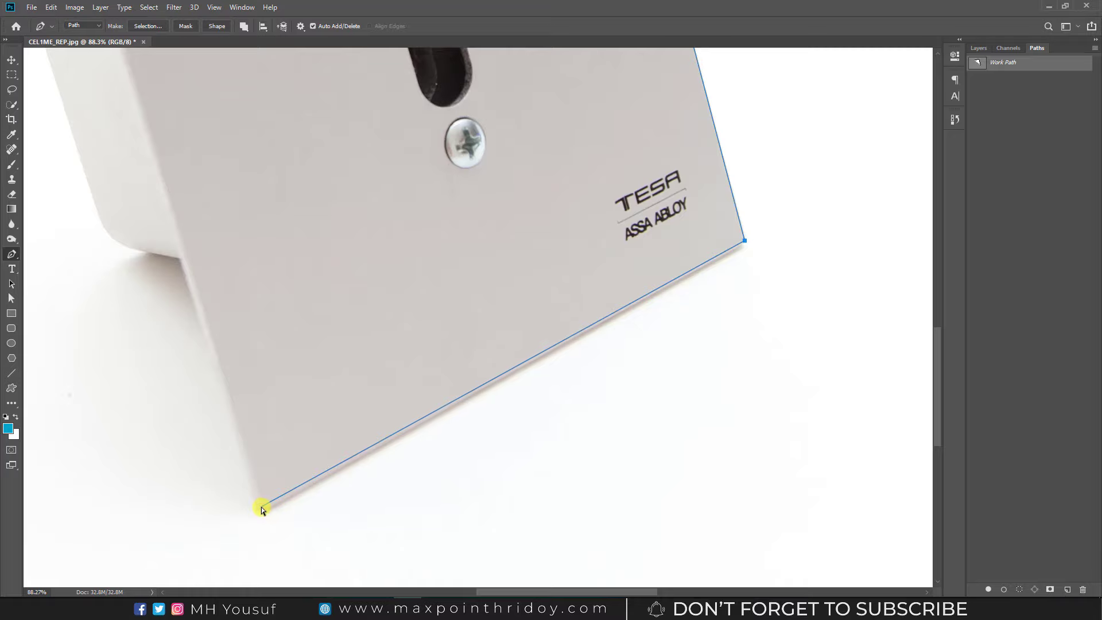
left_click(183, 263)
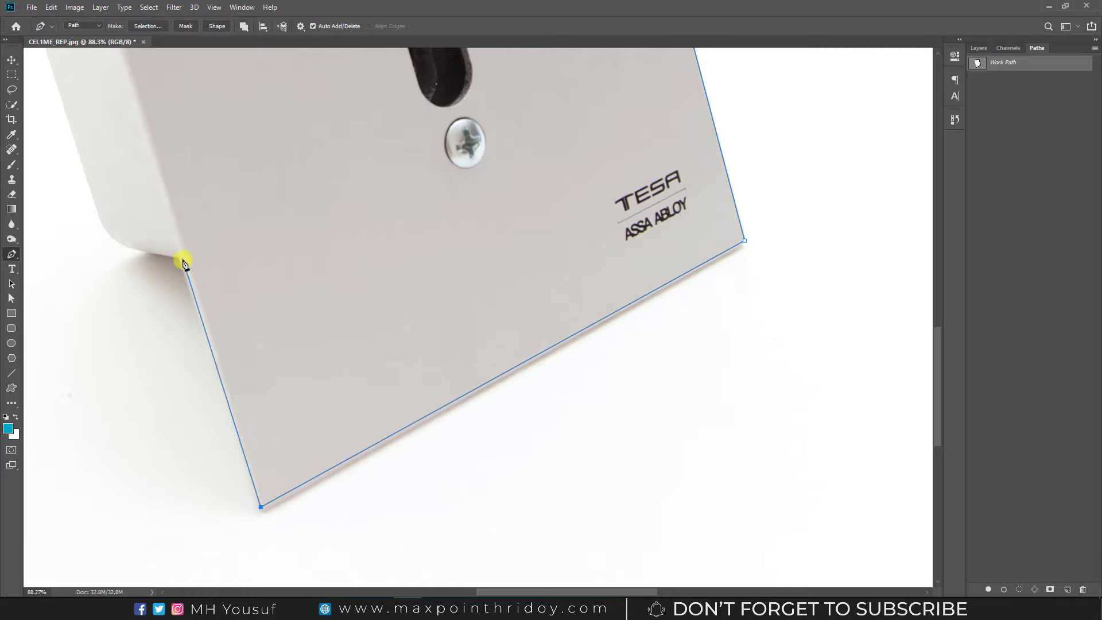
Step: Adjust the bottom corner's curve and anchor where the plate meets the side box
scroll(209, 387, "up", 3)
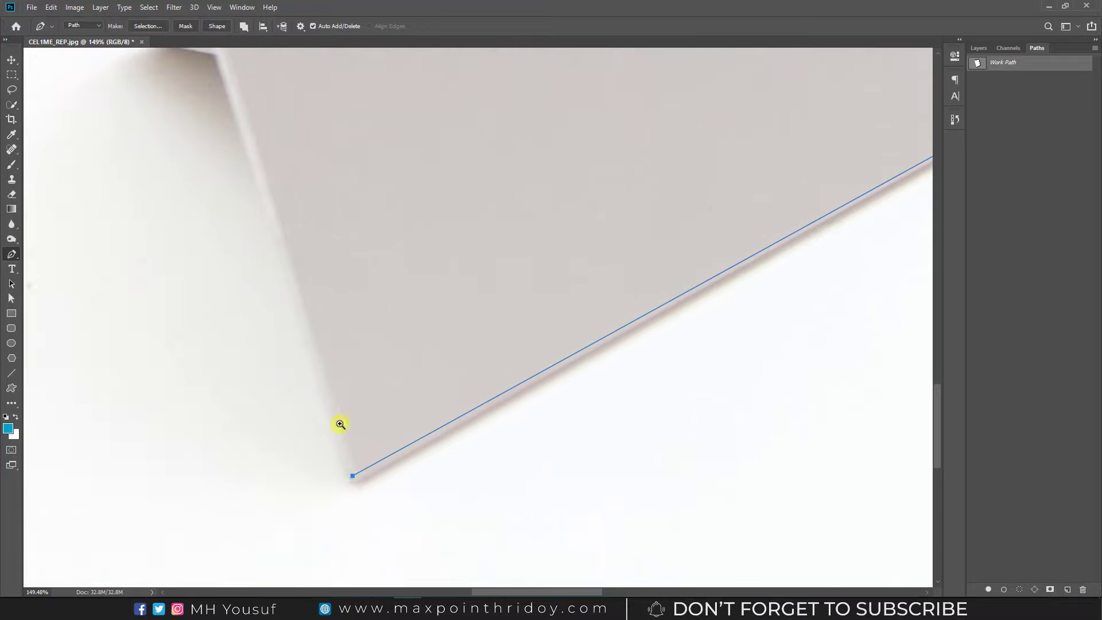
scroll(371, 485, "up", 1)
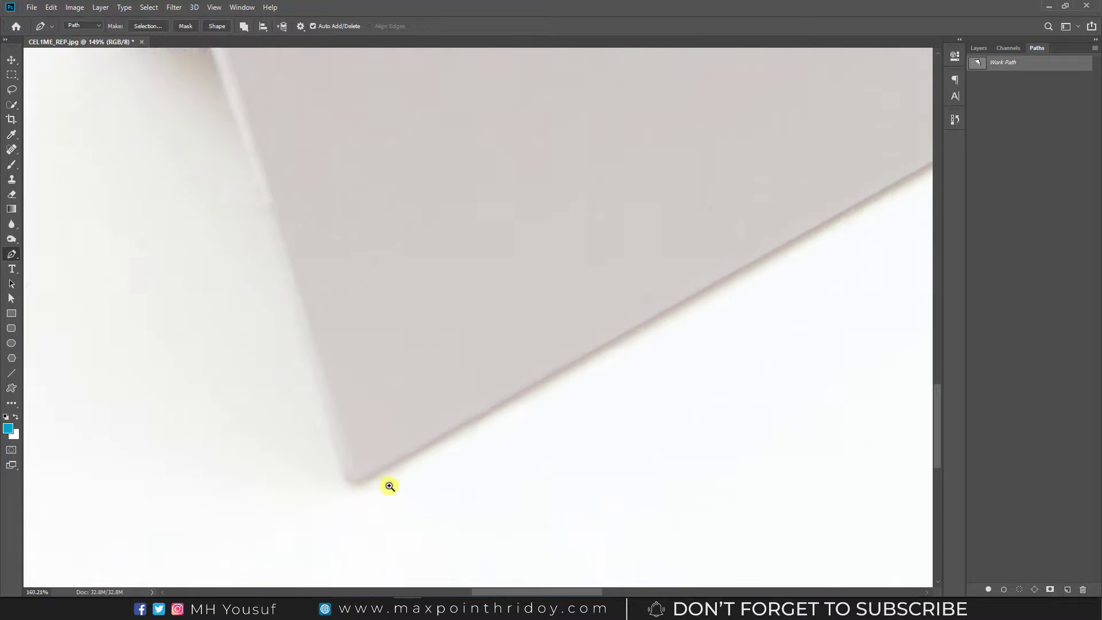
scroll(390, 486, "up", 3)
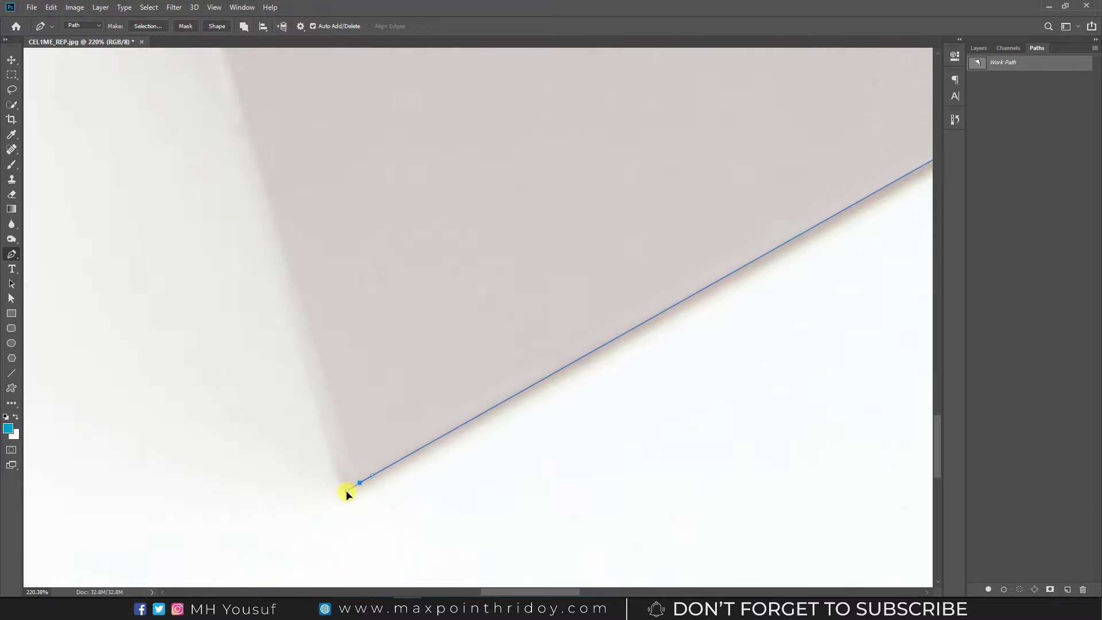
left_click_drag(345, 495, 344, 493)
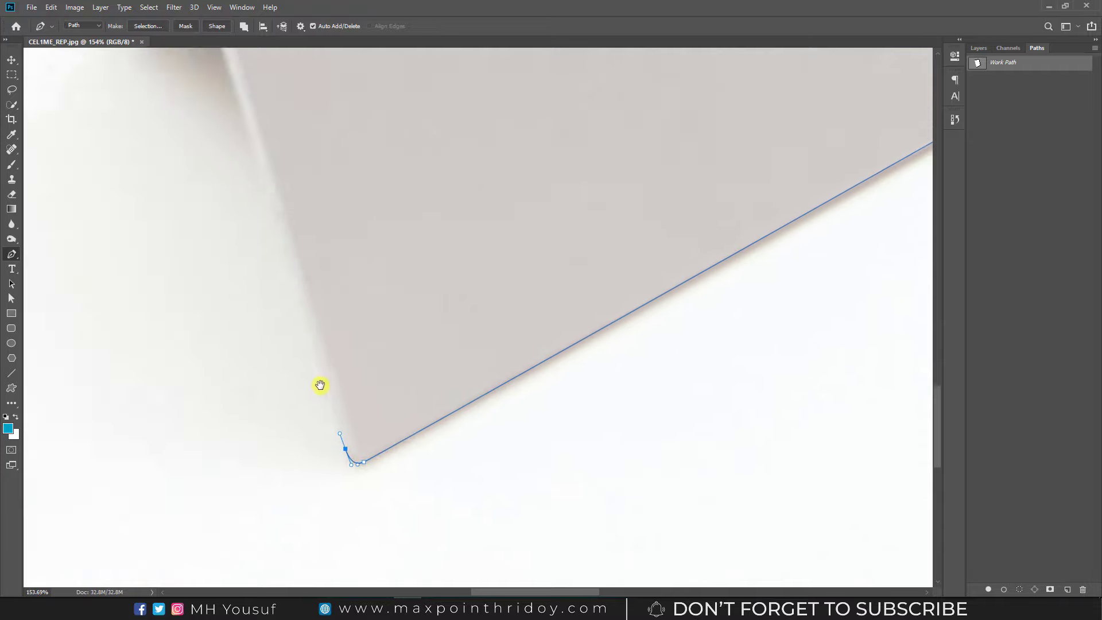
scroll(320, 384, "down", 3)
left_click(257, 238)
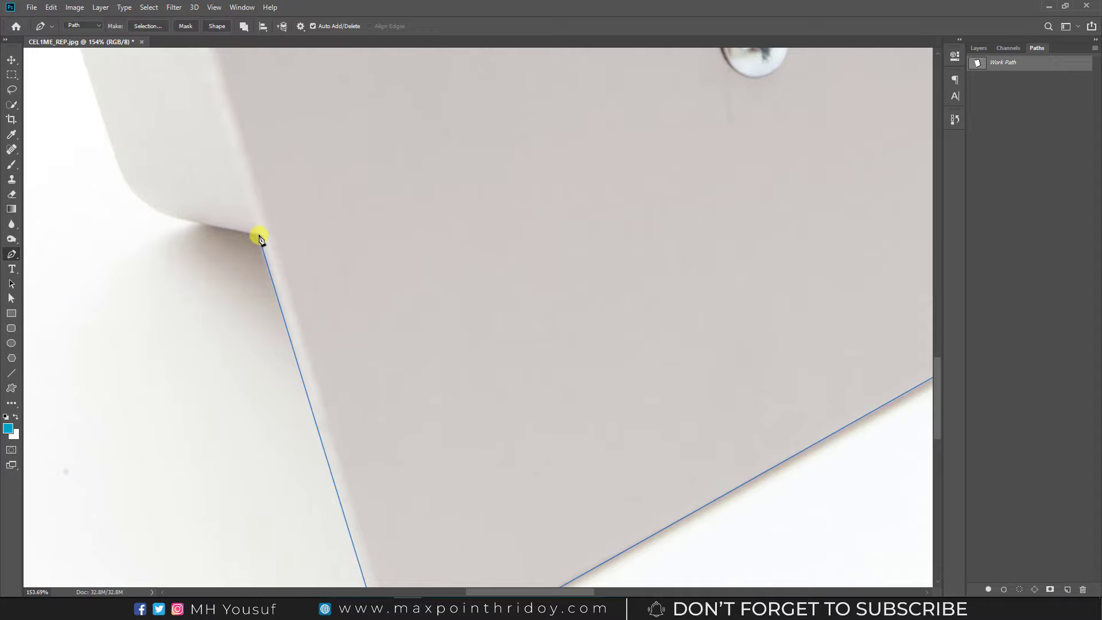
Step: Trace curved anchors around the side box's rounded corner and up its side edge
scroll(259, 238, "up", 2)
scroll(315, 290, "up", 1)
scroll(364, 419, "up", 1)
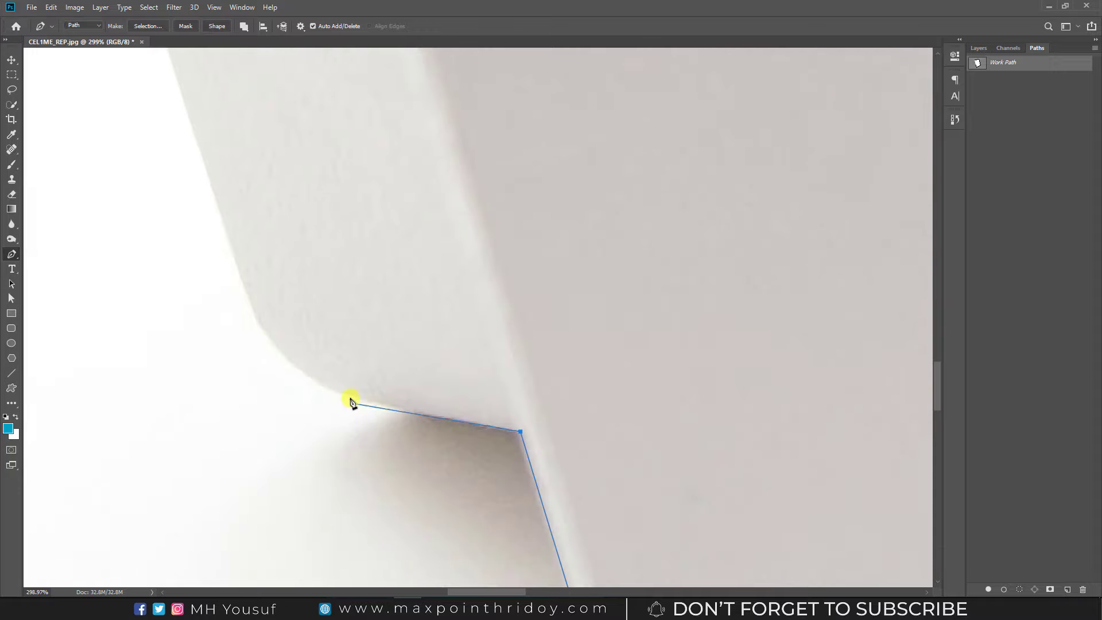
left_click_drag(351, 396, 307, 380)
left_click_drag(229, 245, 195, 135)
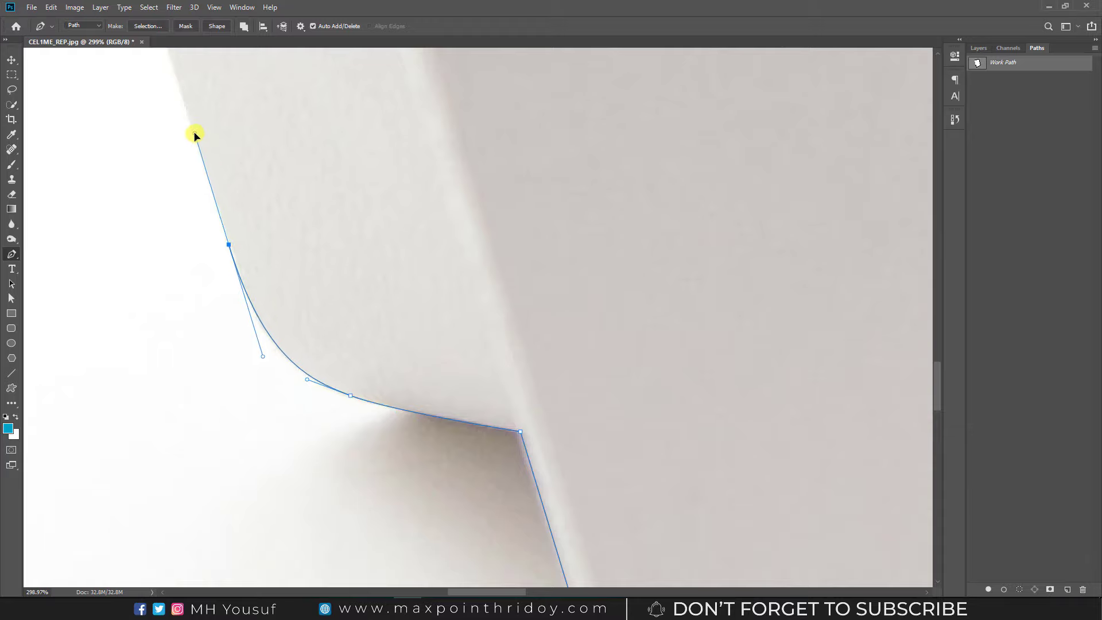
scroll(195, 135, "up", 3)
scroll(228, 356, "up", 2)
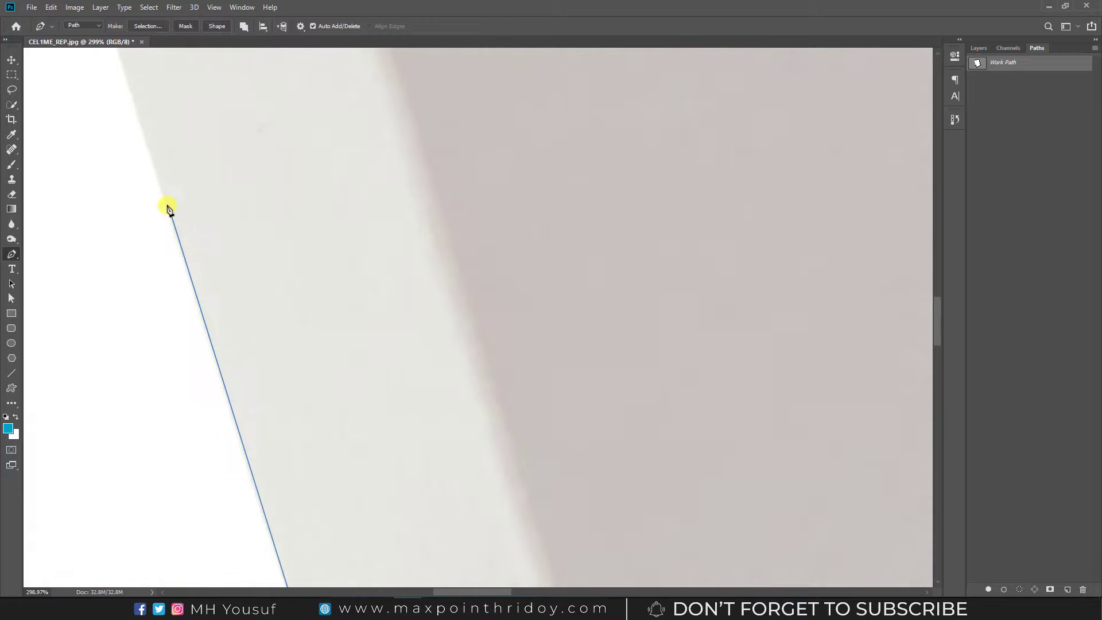
mouse_move(153, 163)
left_mouse_down()
mouse_move(253, 374)
mouse_move(253, 308)
mouse_move(234, 300)
left_mouse_up()
Step: Place a curved anchor around the box's rounded top, completing the closed outline
scroll(235, 298, "up", 5)
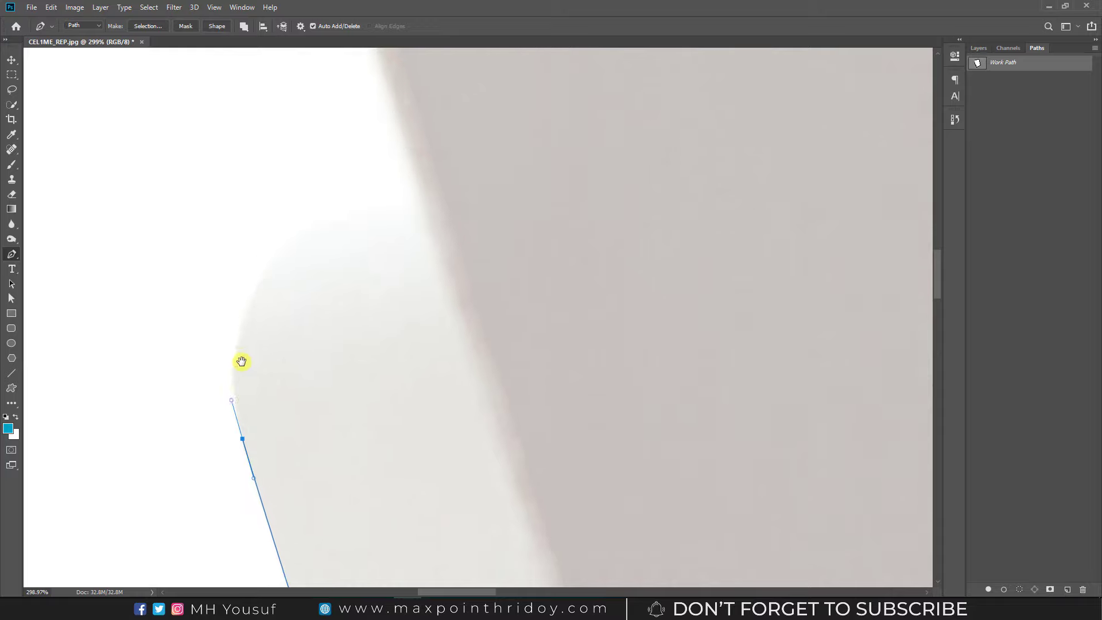
scroll(241, 362, "up", 2)
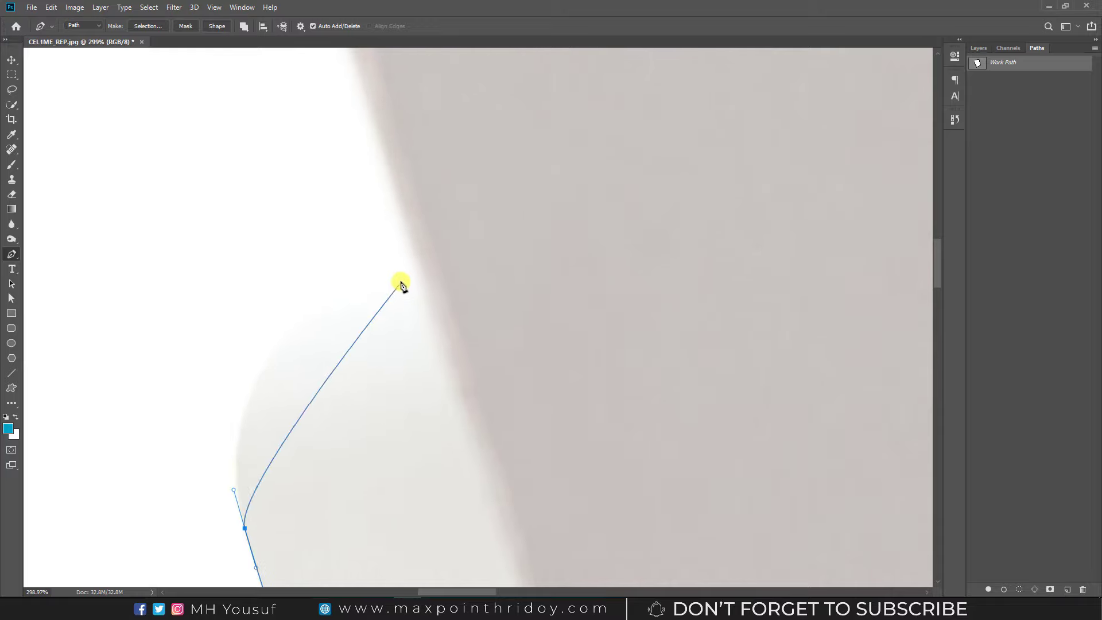
left_click_drag(399, 280, 596, 215)
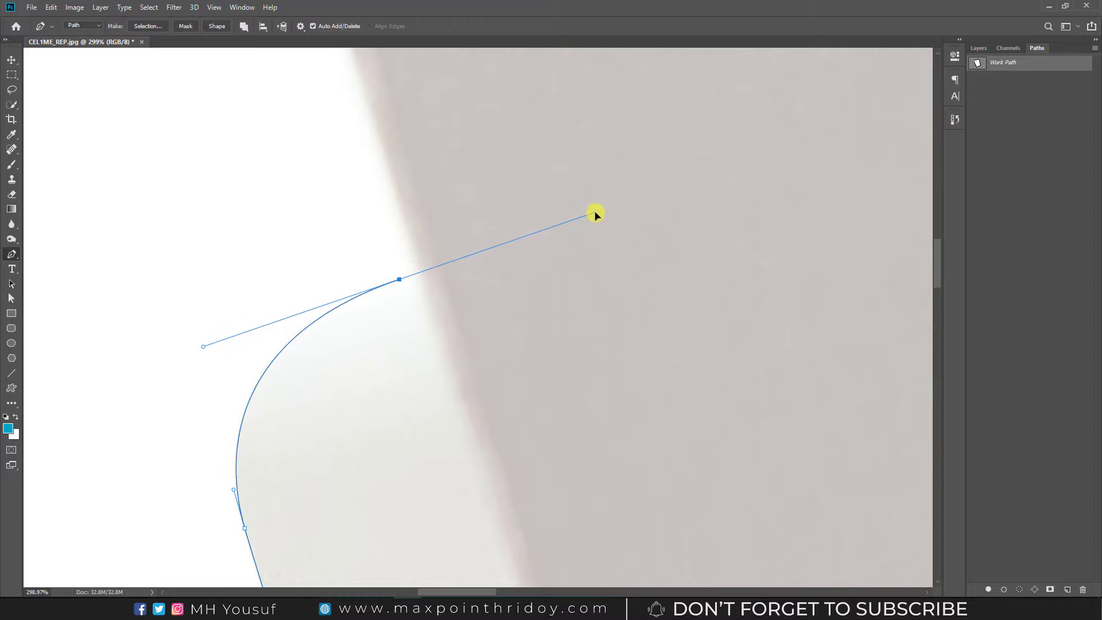
key("ctrl+z")
left_click_drag(410, 273, 608, 220)
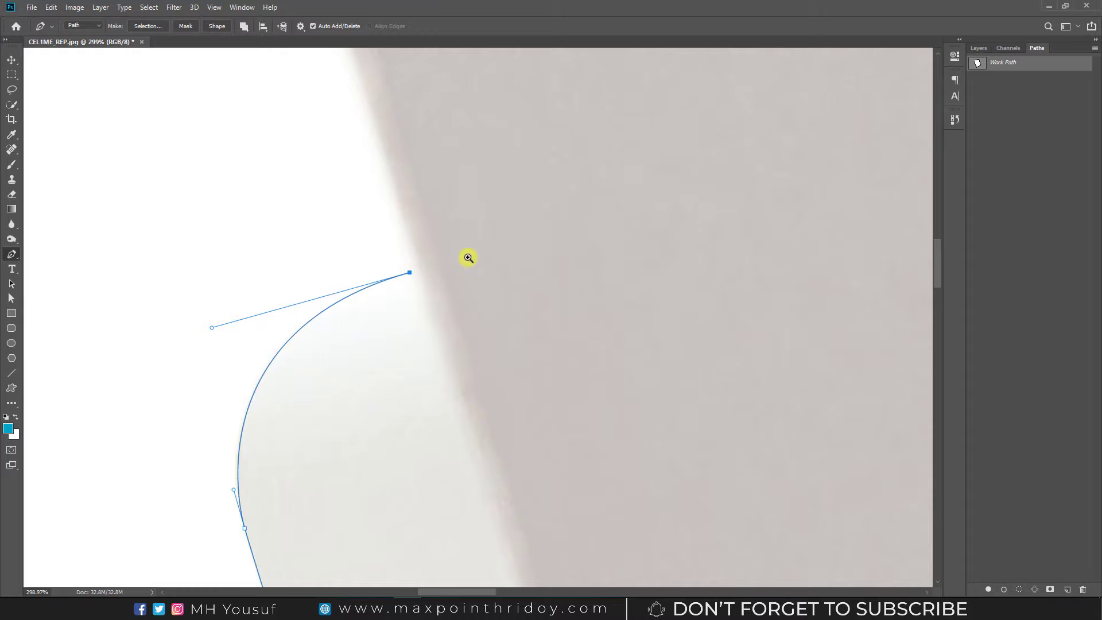
scroll(468, 258, "down", 4)
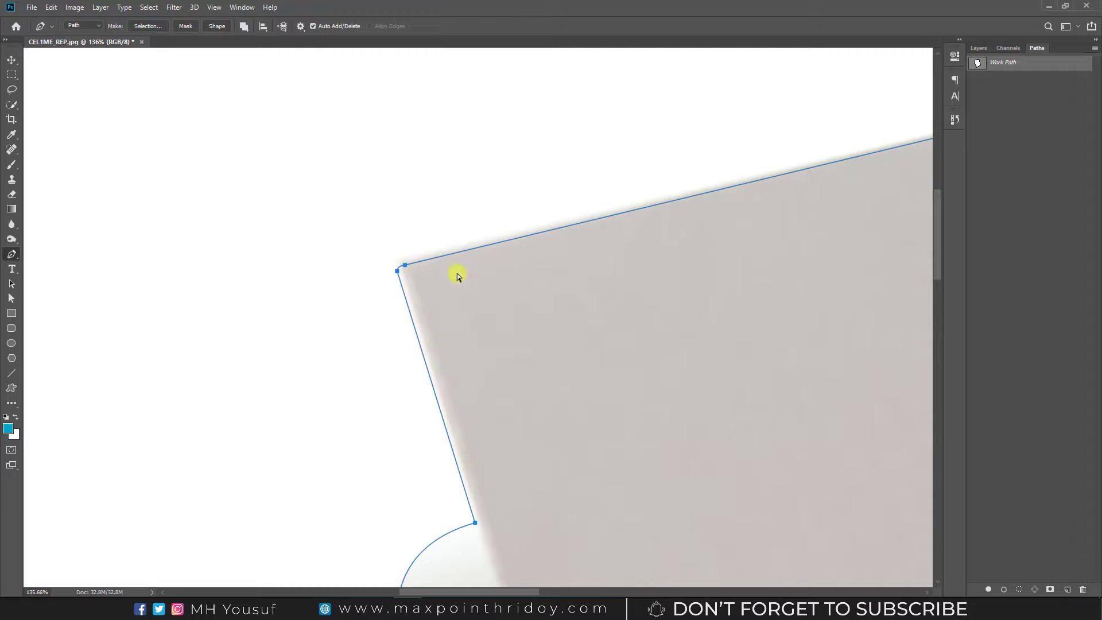
scroll(458, 276, "down", 5)
scroll(352, 303, "up", 1)
scroll(463, 348, "up", 1)
scroll(462, 280, "up", 1)
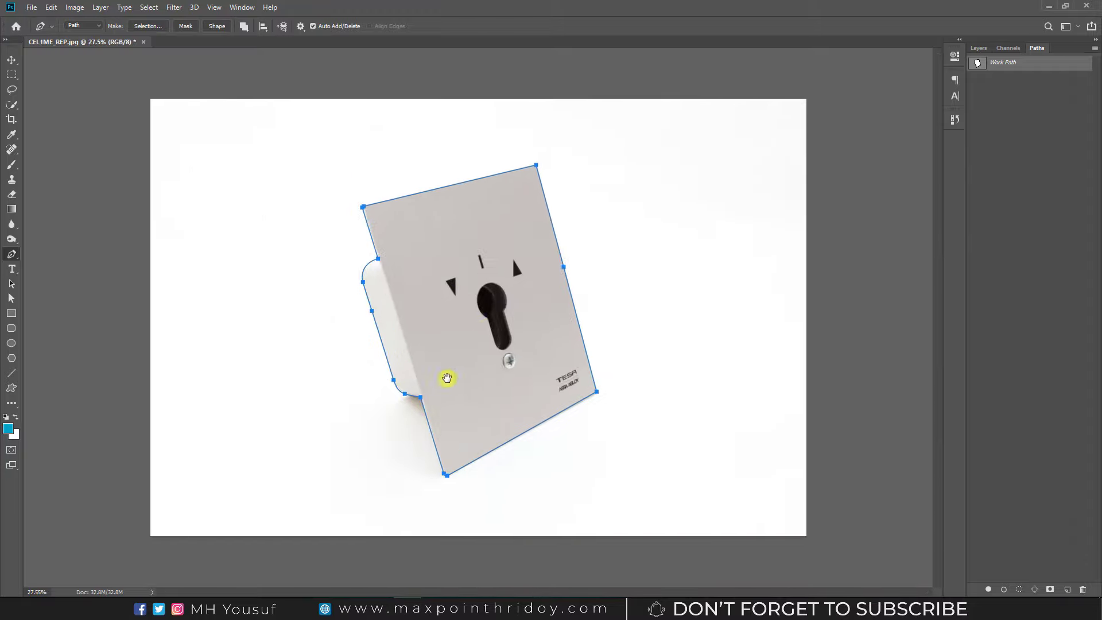
Step: Check the Layers and Paths panels and save the document
scroll(450, 252, "up", 1)
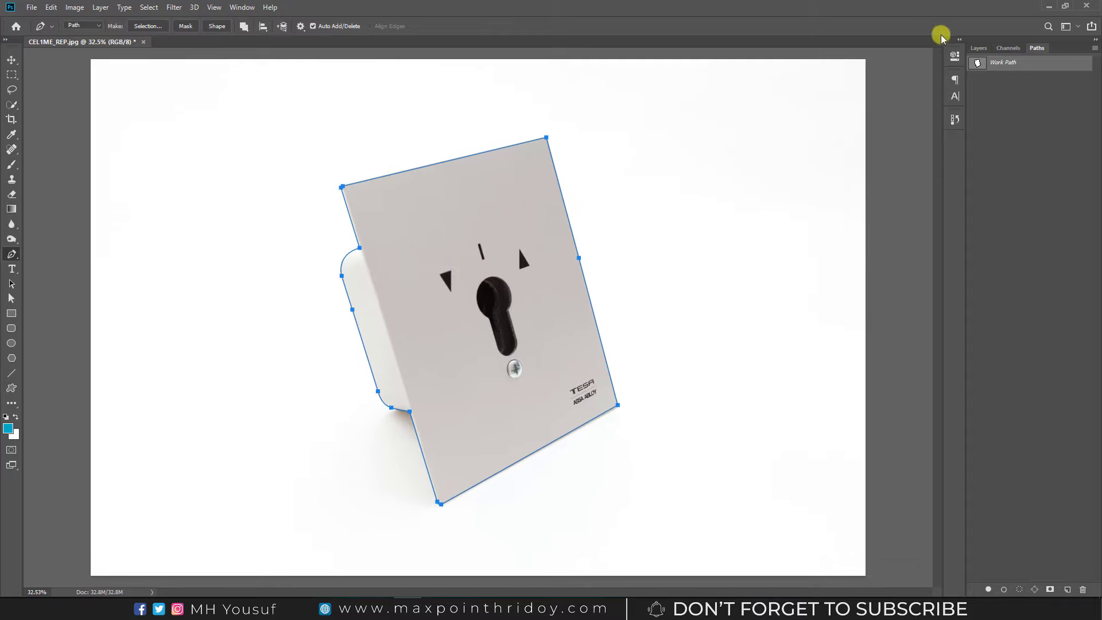
left_click(977, 48)
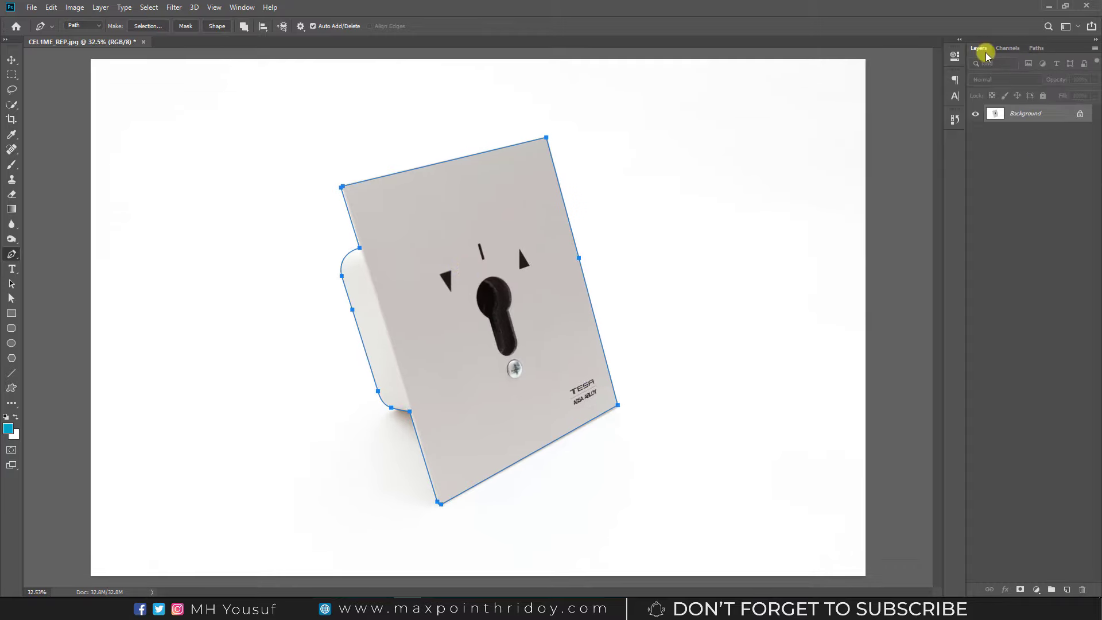
left_click(1008, 48)
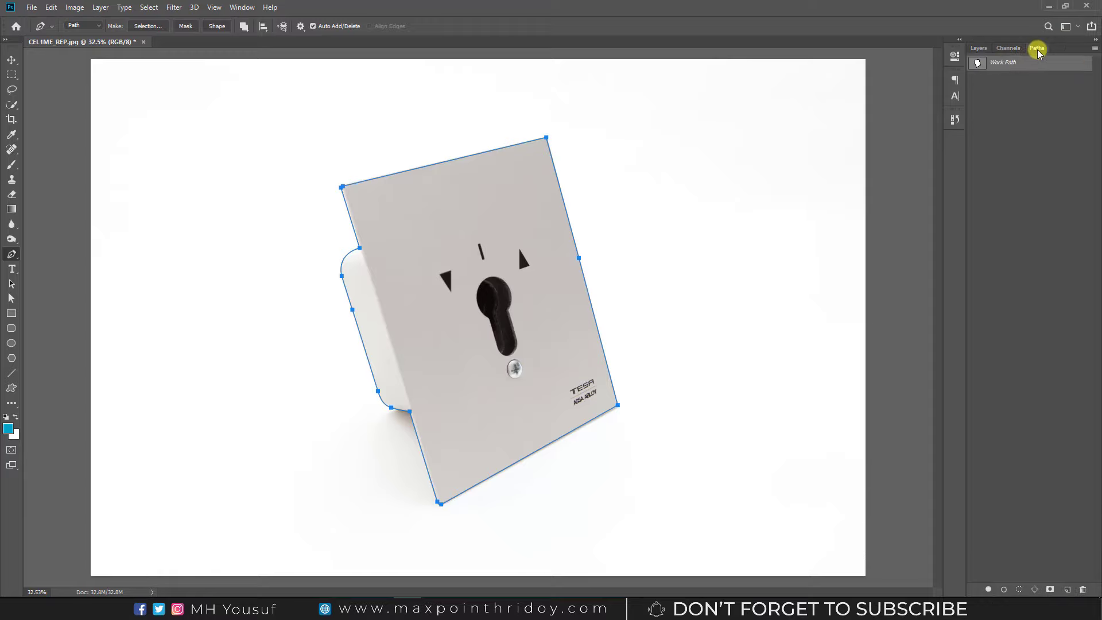
left_click(980, 48)
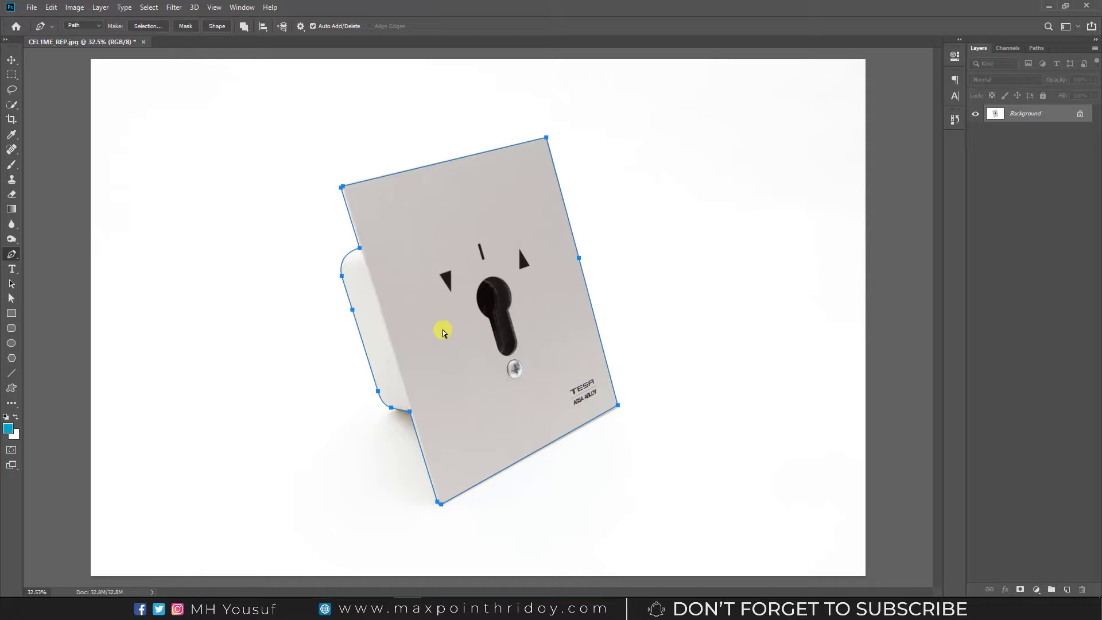
key("ctrl+s")
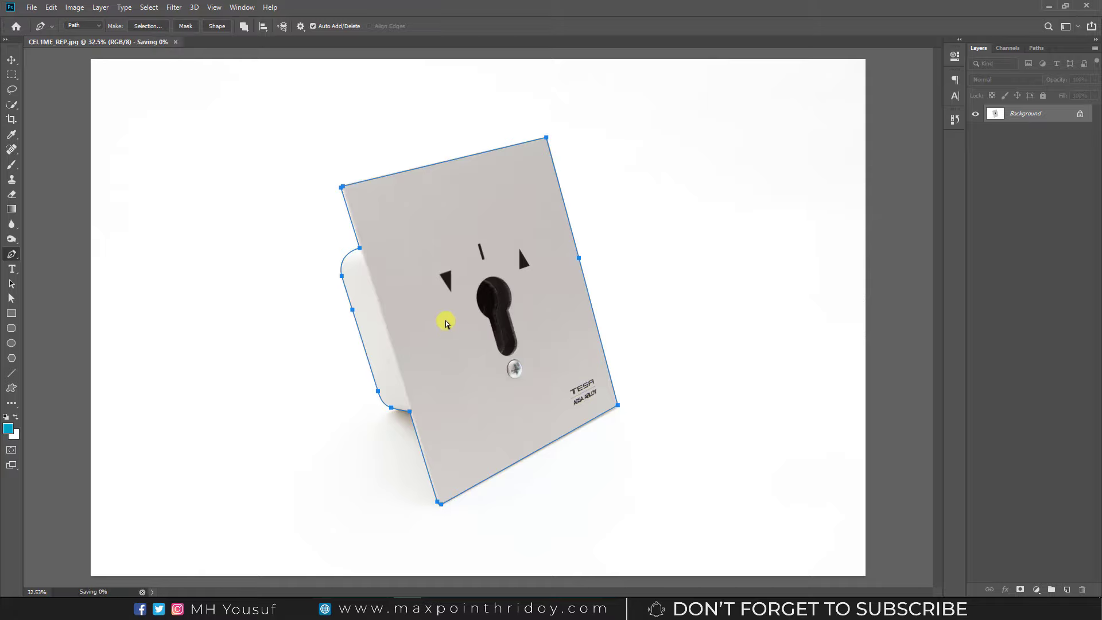
left_click(1037, 48)
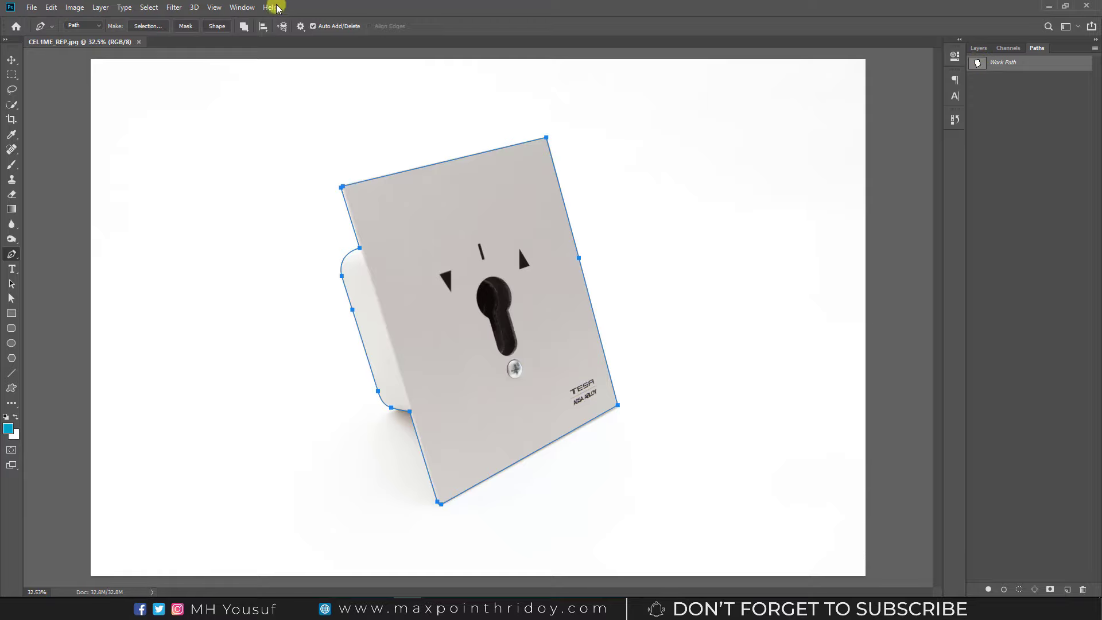
Step: Close CEL1ME_REP.jpg and reopen it from the Tesa.jpg folder
left_click(139, 42)
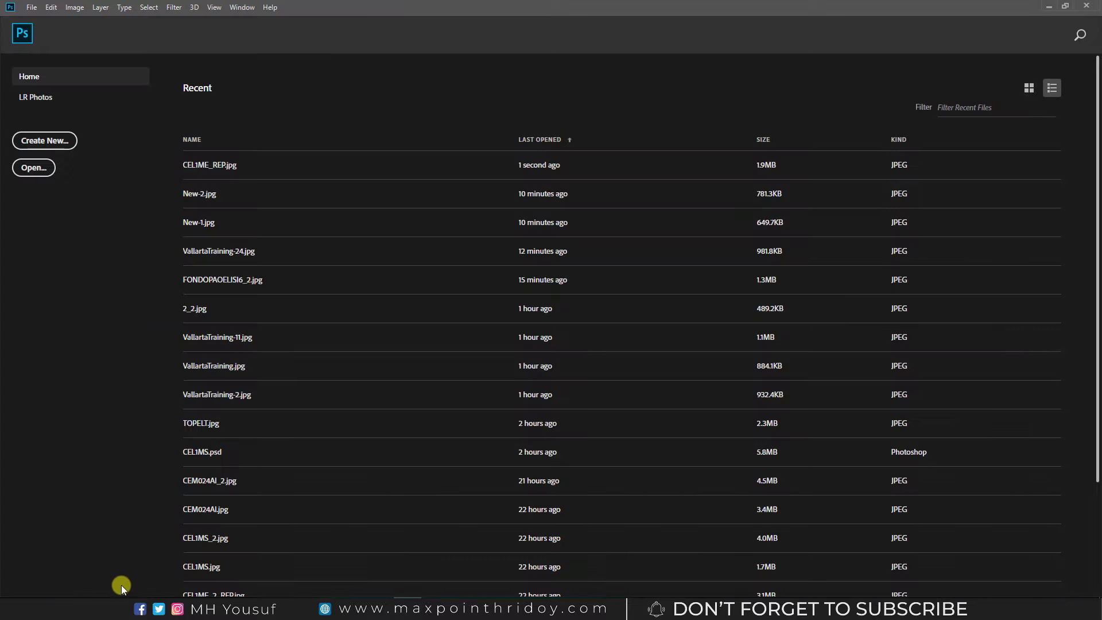
mouse_move(183, 584)
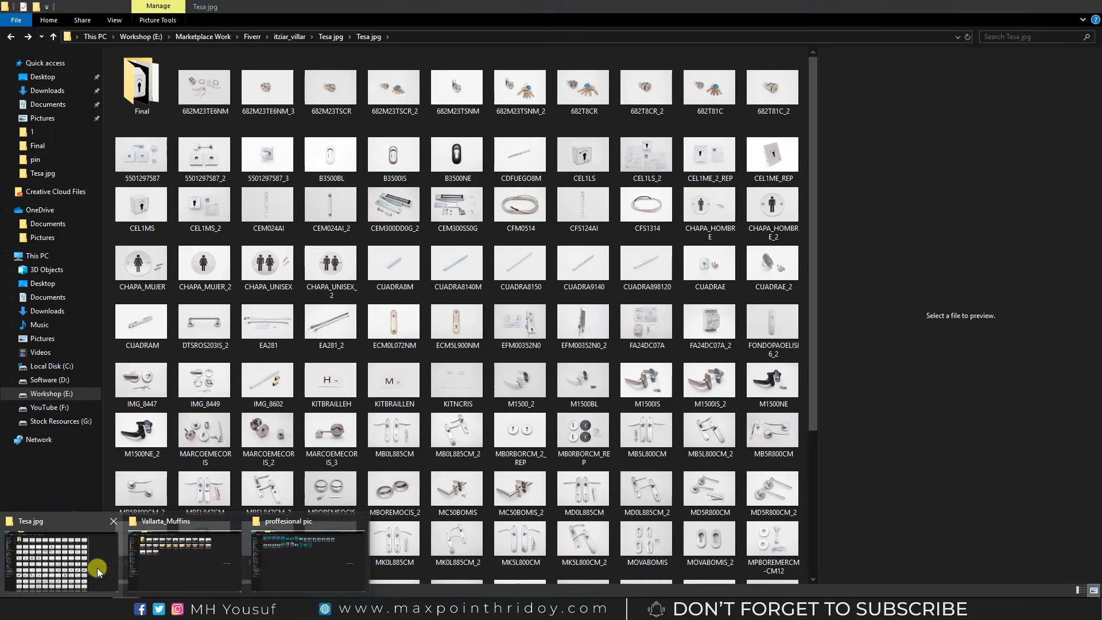
left_click(98, 568)
mouse_move(776, 164)
left_mouse_down()
mouse_move(406, 586)
mouse_move(498, 399)
left_mouse_up()
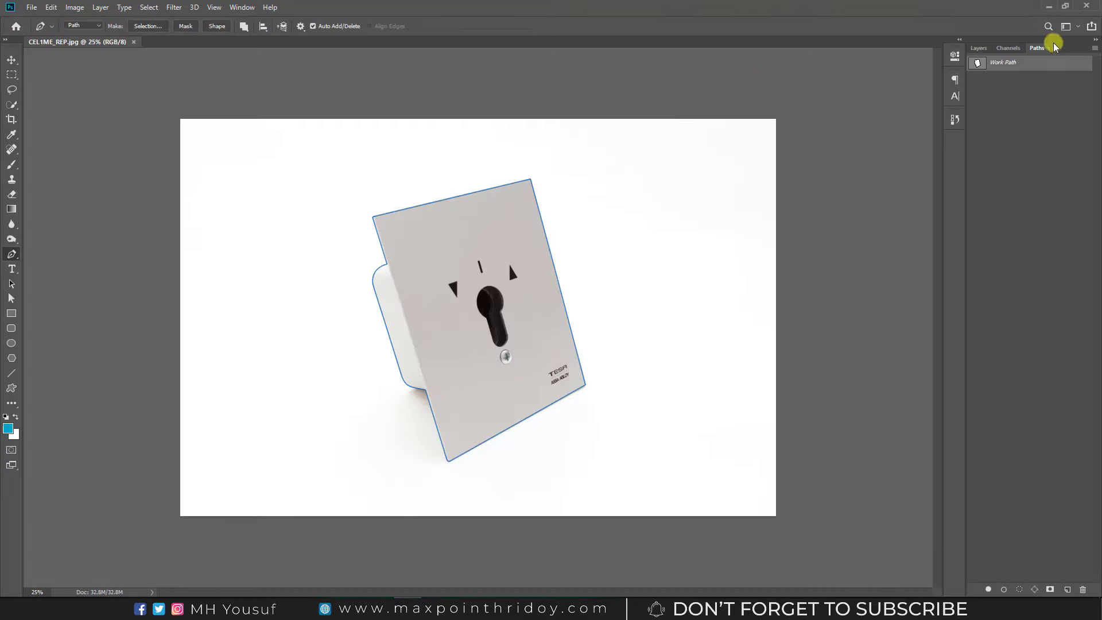
Step: Save the work path as Path 1 and convert it into a selection
double_click(978, 63)
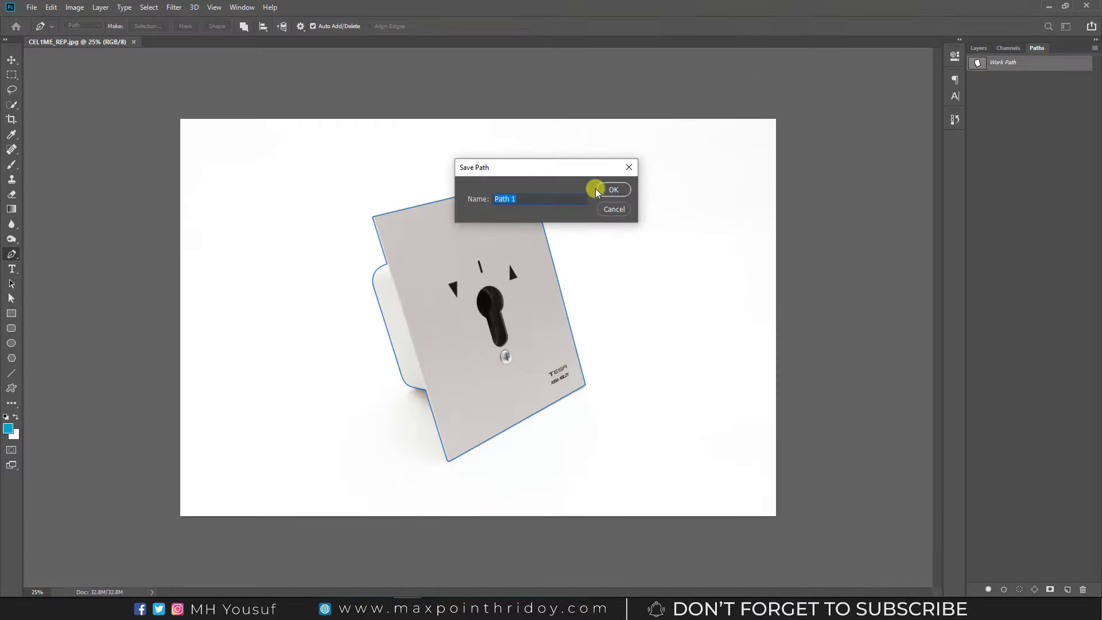
left_click(612, 189)
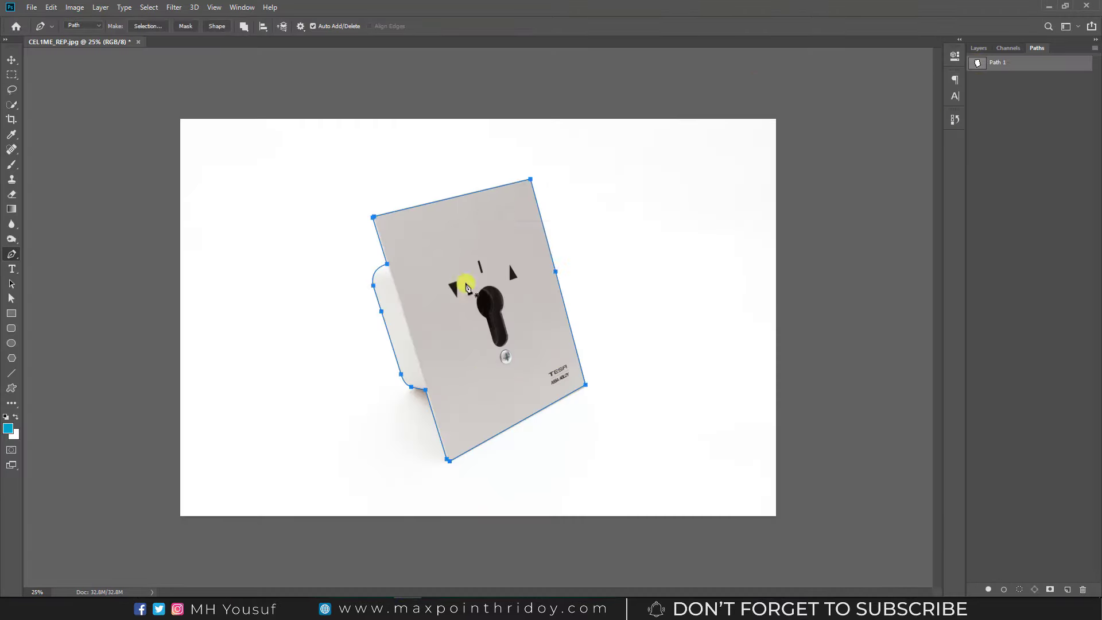
left_click(11, 62)
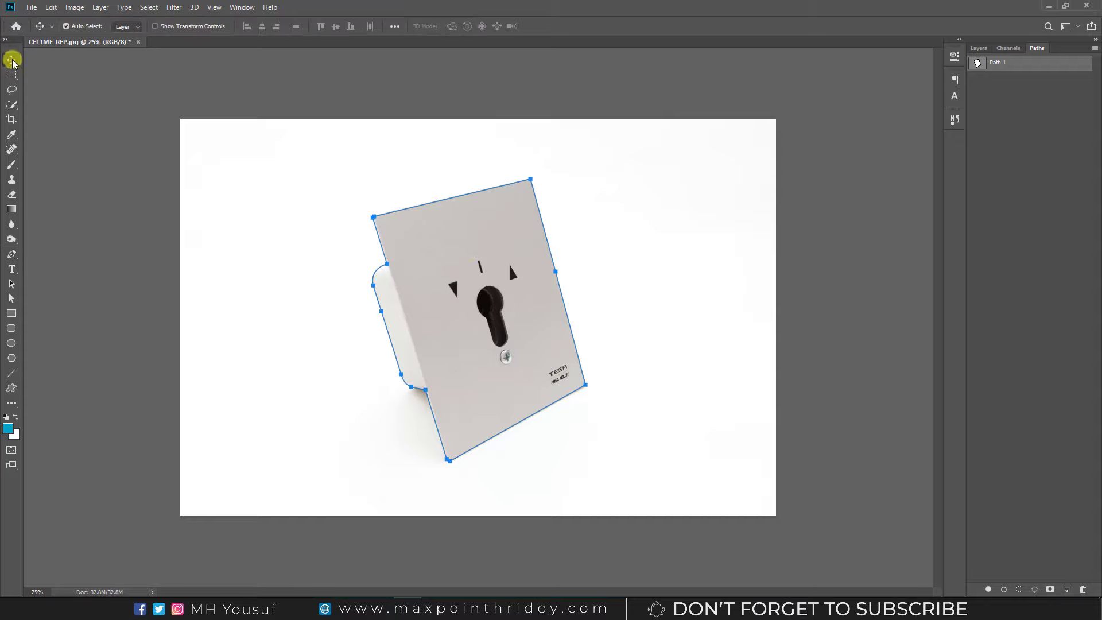
key("ctrl")
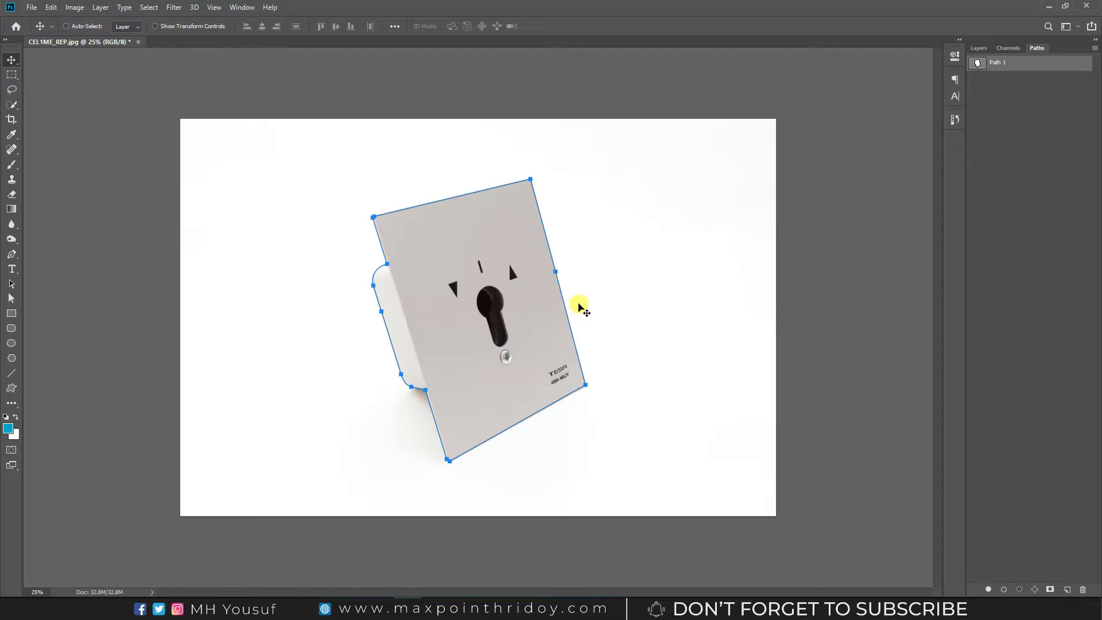
key("ctrl+Return")
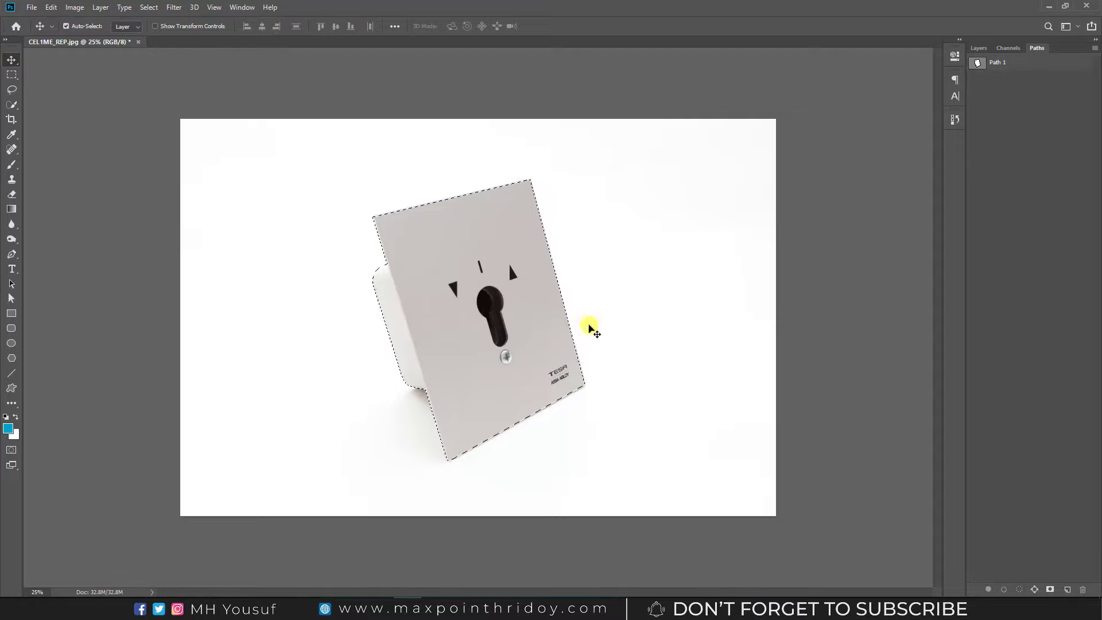
Step: Zoom in to inspect the selection edge around the plate's upper-left corner
left_click_drag(386, 239, 461, 248)
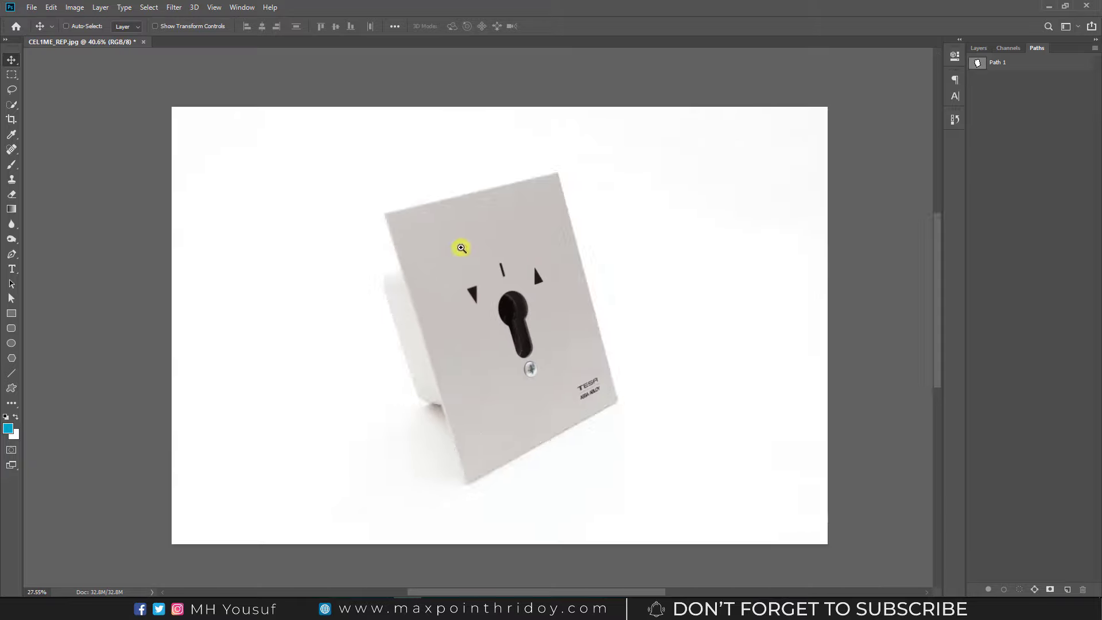
left_click(979, 47)
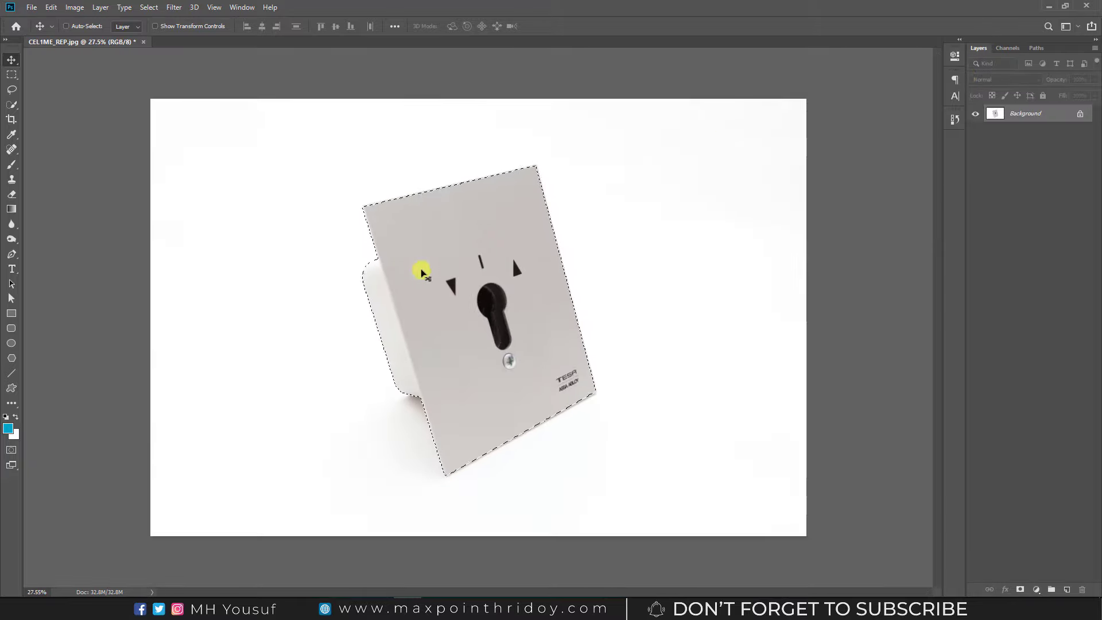
mouse_move(422, 273)
left_mouse_down()
mouse_move(450, 300)
mouse_move(472, 299)
left_mouse_up()
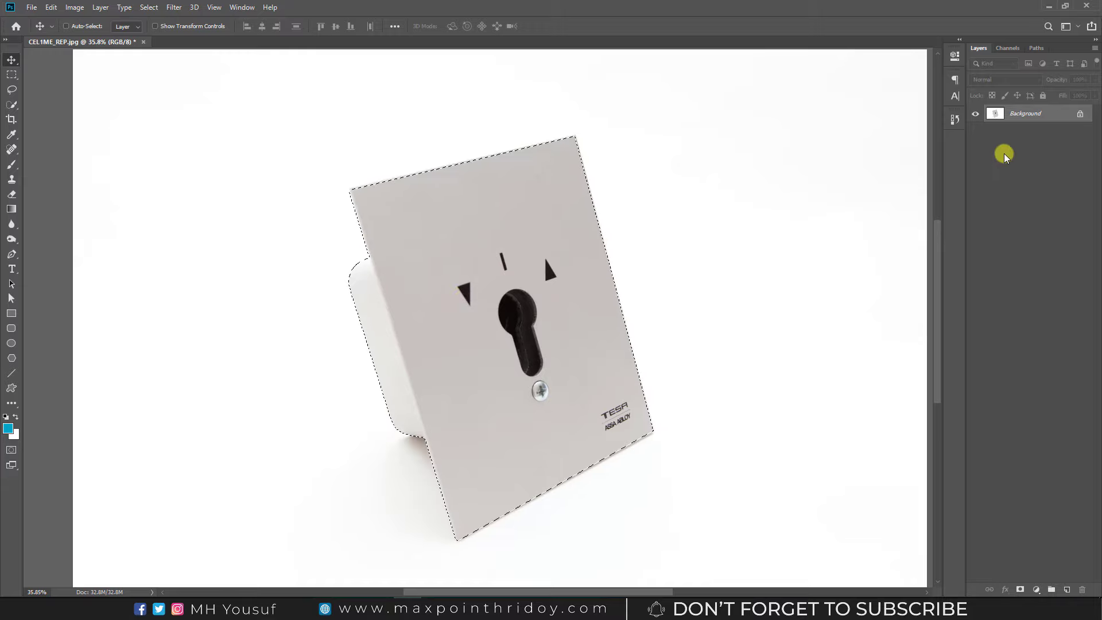
key("ctrl+j")
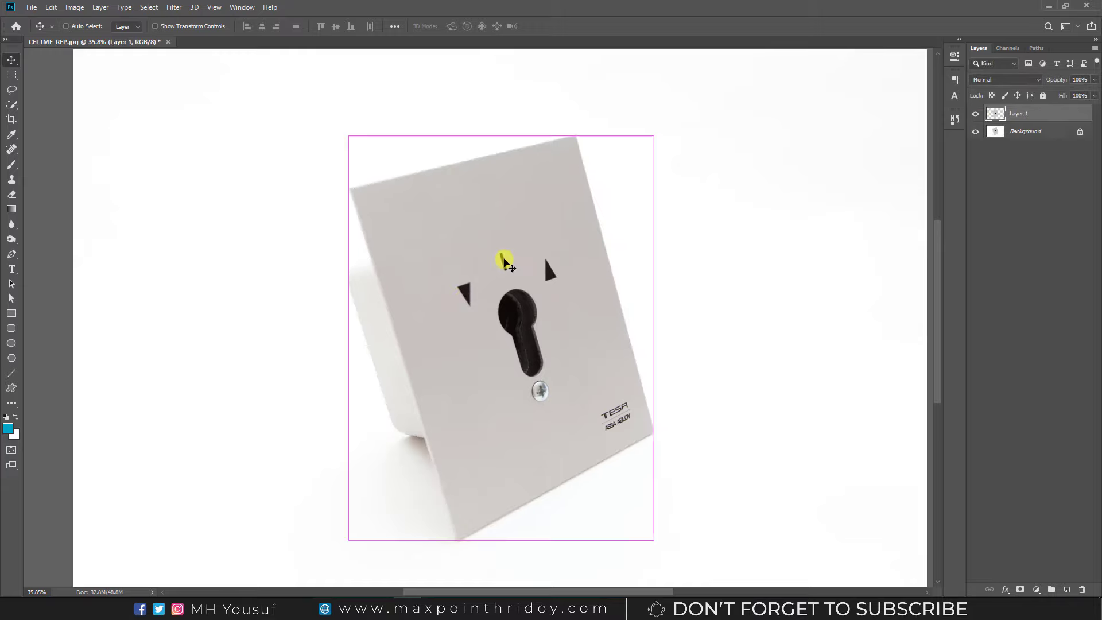
key("ctrl+z")
left_click_drag(359, 222, 441, 266)
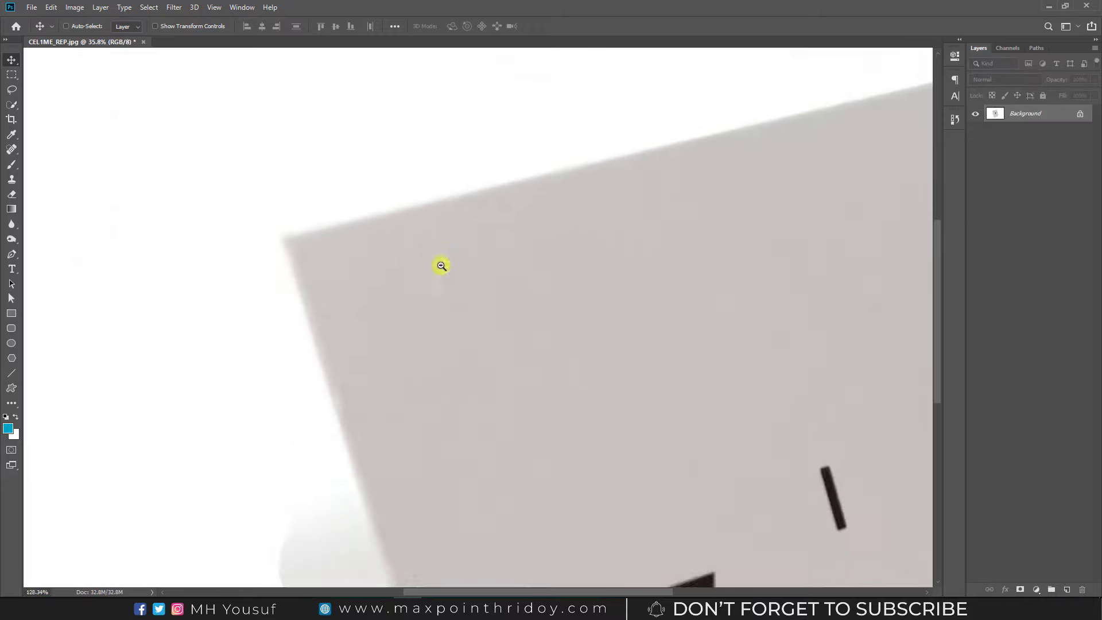
left_click_drag(310, 251, 281, 197)
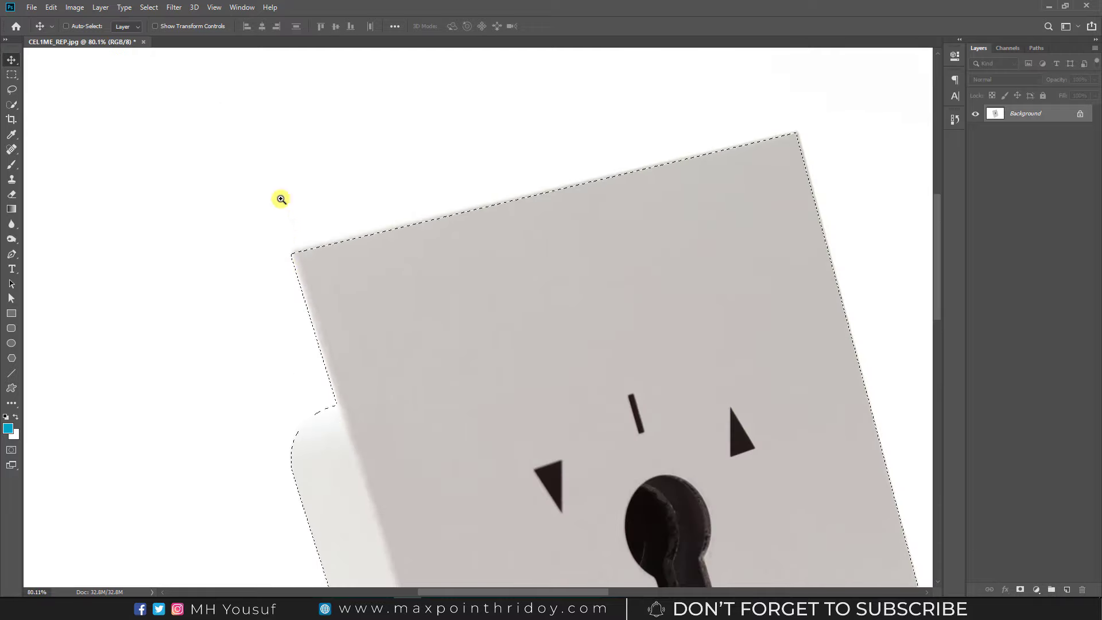
Step: Feather the selection to soften its edges
left_click(147, 8)
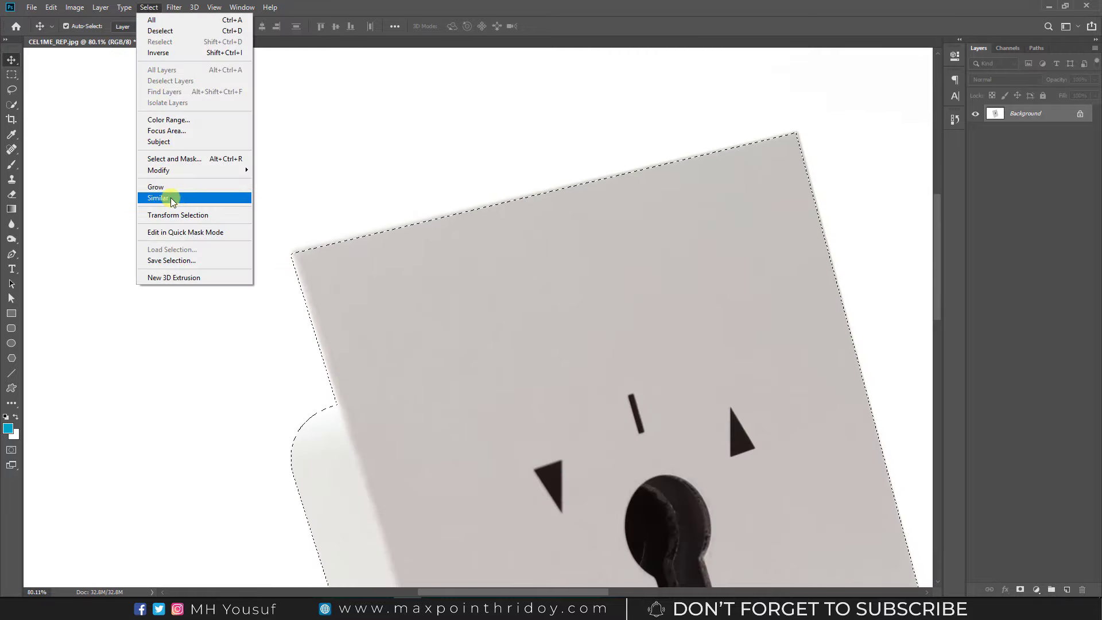
mouse_move(159, 170)
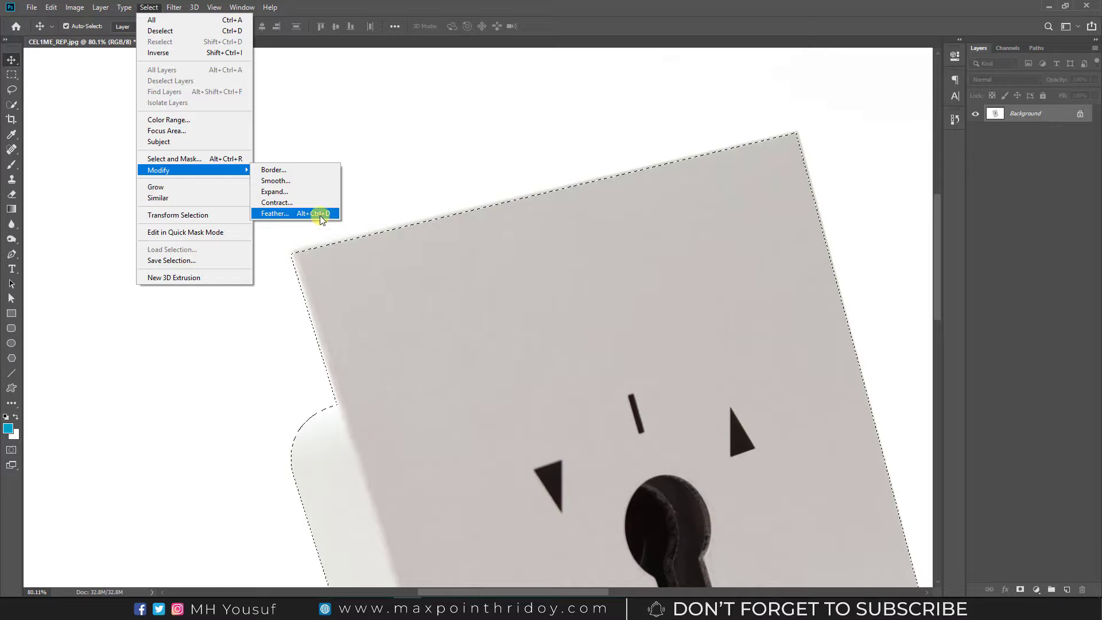
left_click(321, 213)
left_click(612, 210)
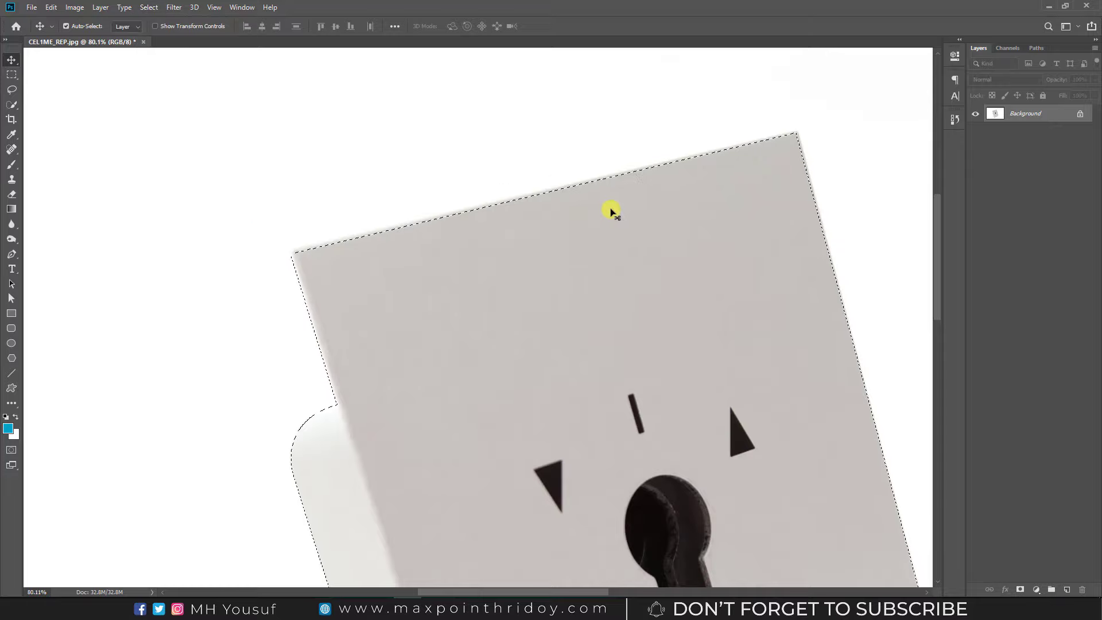
scroll(512, 216, "down", 5)
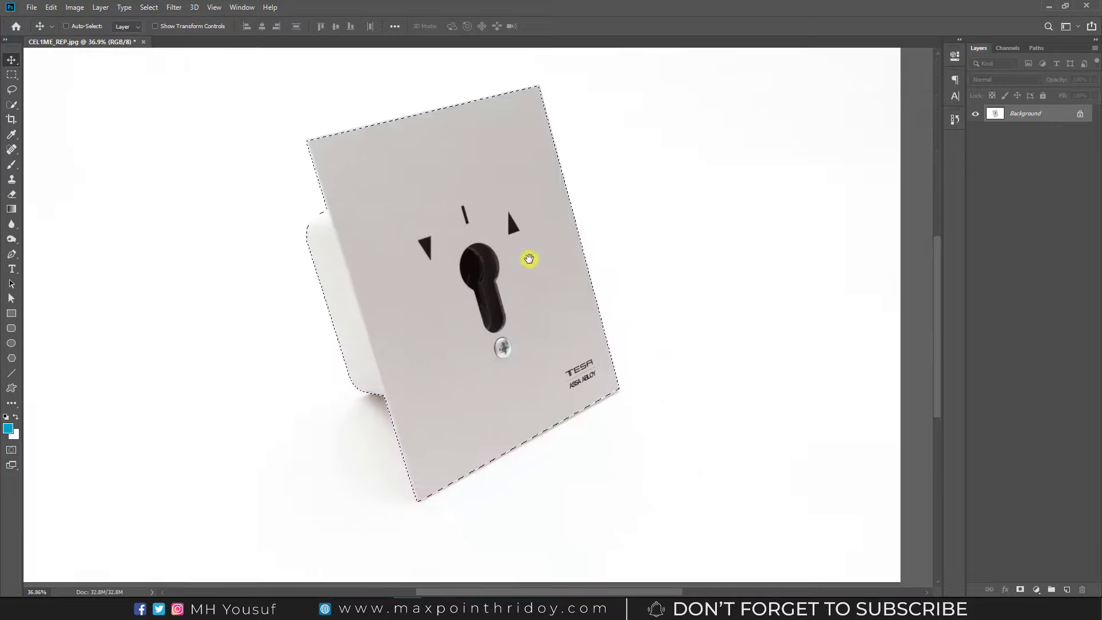
Step: Copy the selected plate to Layer 1 and delete the original Background layer
key("ctrl+j")
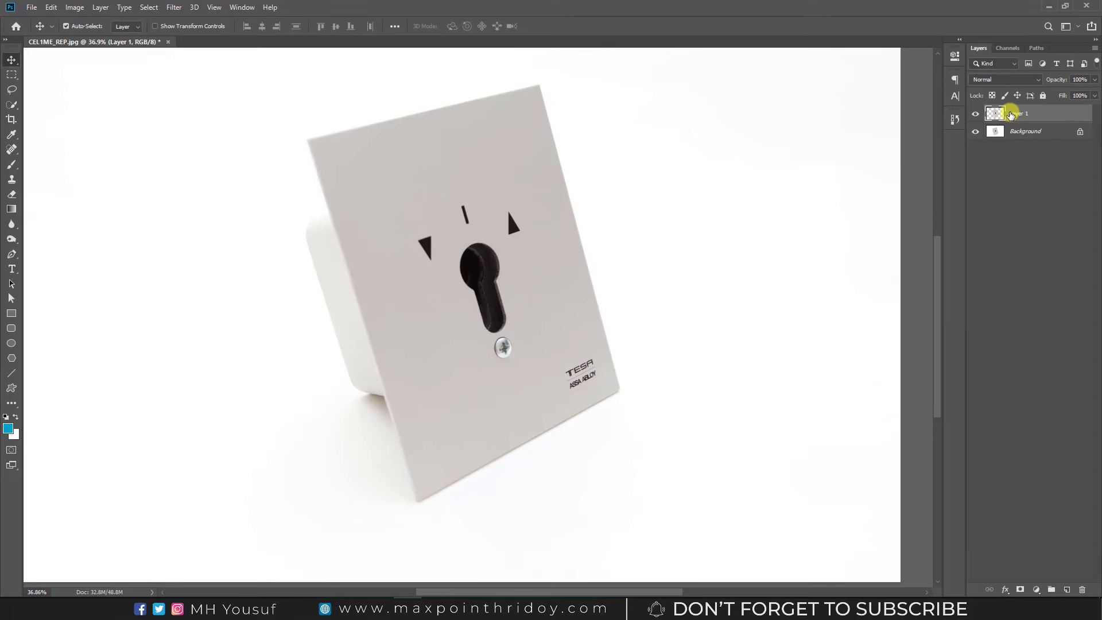
left_click(975, 132)
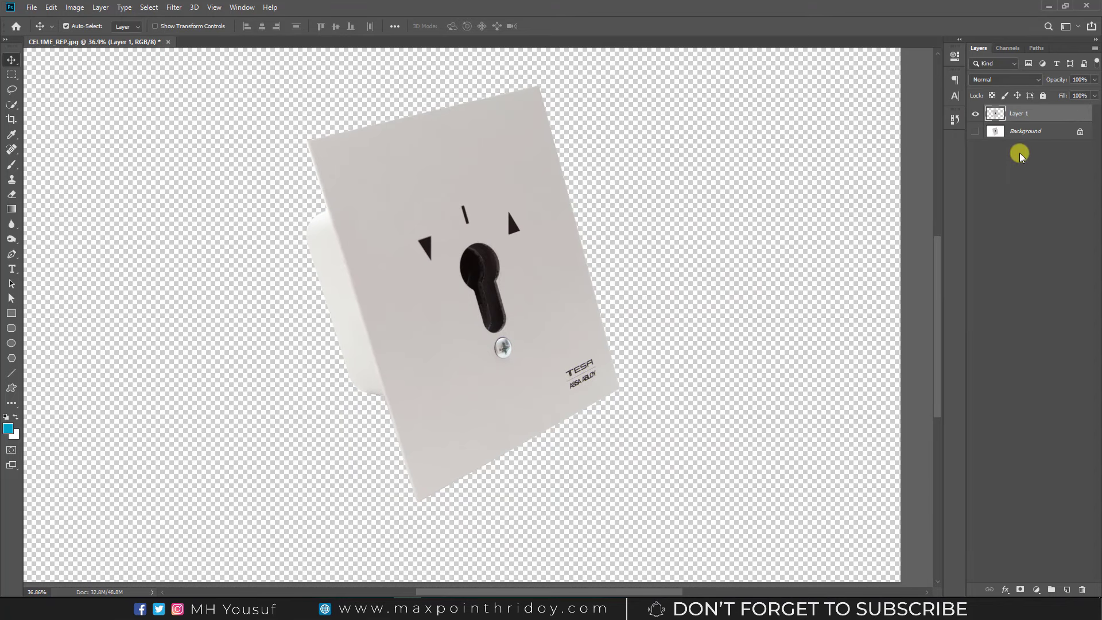
left_click(1036, 133)
left_click(1083, 590)
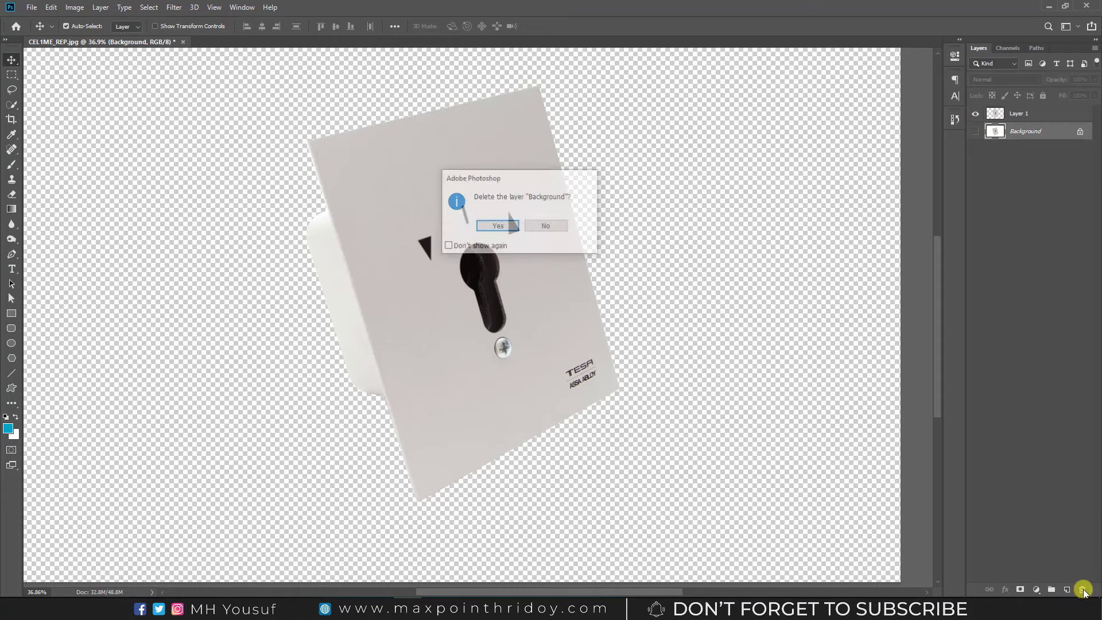
left_click(497, 226)
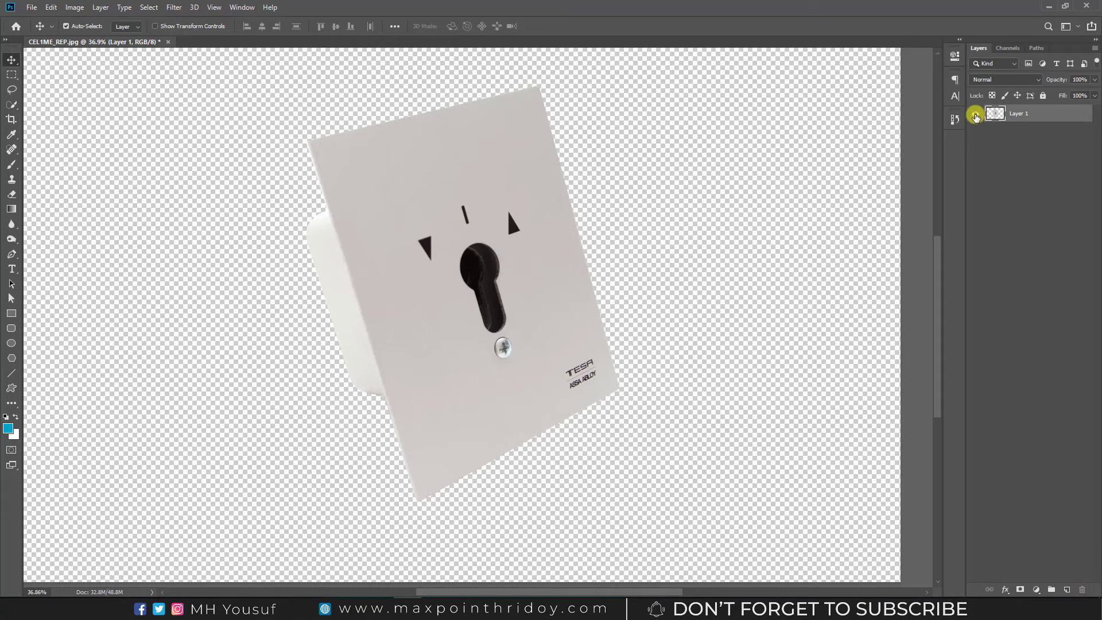
left_click(975, 114)
Step: Add a cyan (#00a4c7) Solid Color fill layer beneath Layer 1
left_click(1036, 590)
left_click(1028, 389)
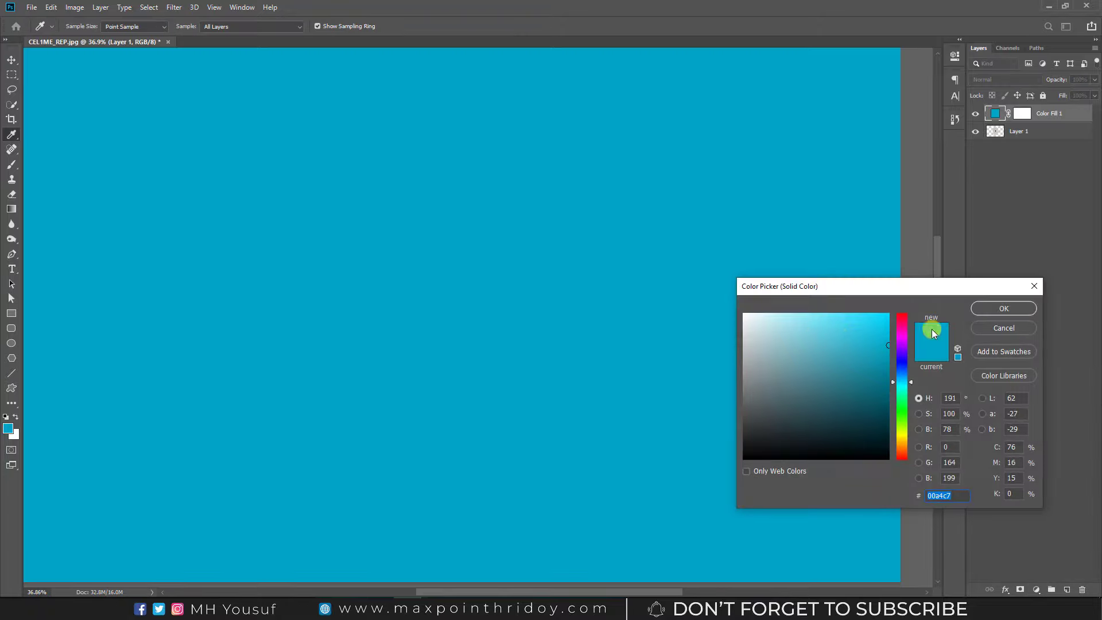
left_click(1004, 309)
left_click_drag(1054, 115, 1054, 152)
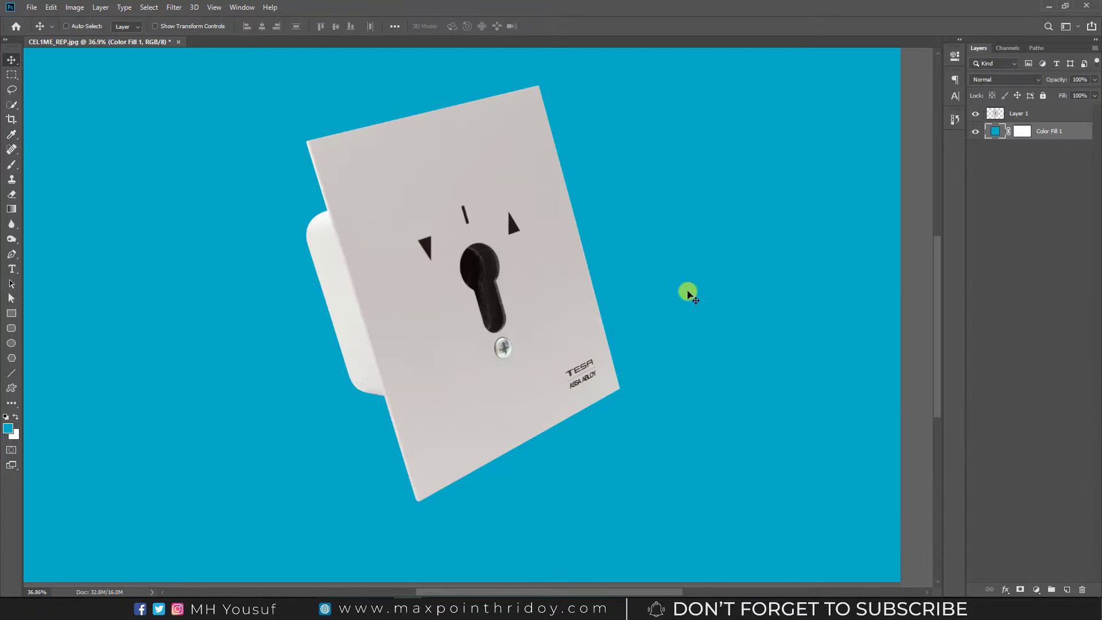
scroll(515, 355, "up", 3)
scroll(514, 354, "down", 1)
scroll(502, 369, "up", 3)
scroll(458, 352, "down", 3)
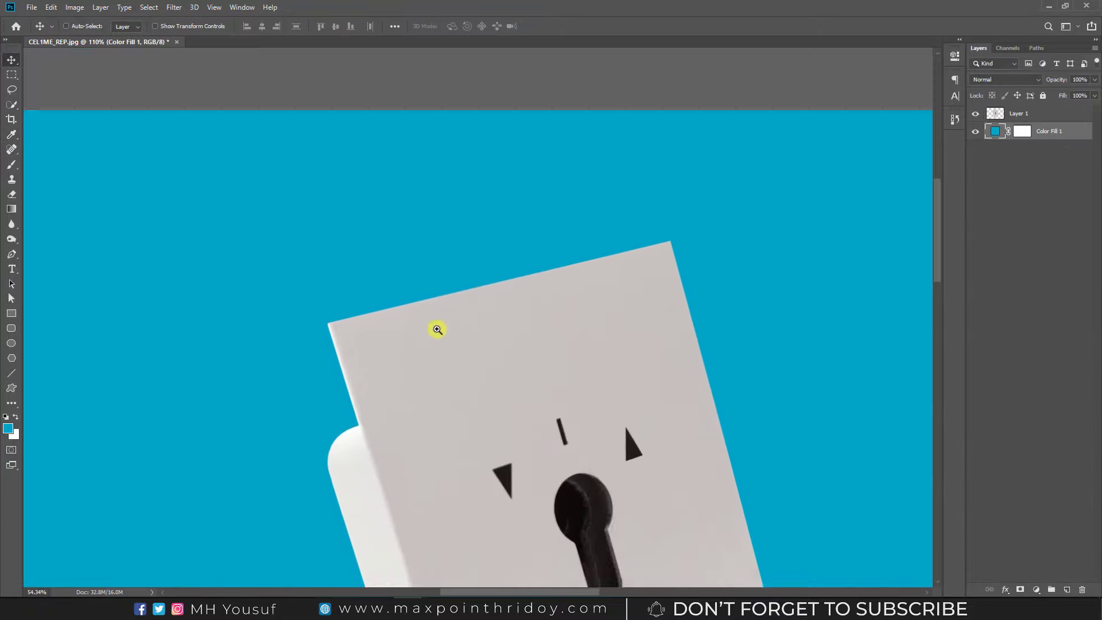
left_click_drag(433, 325, 487, 286)
scroll(443, 465, "up", 2)
scroll(497, 438, "up", 2)
scroll(492, 443, "down", 3)
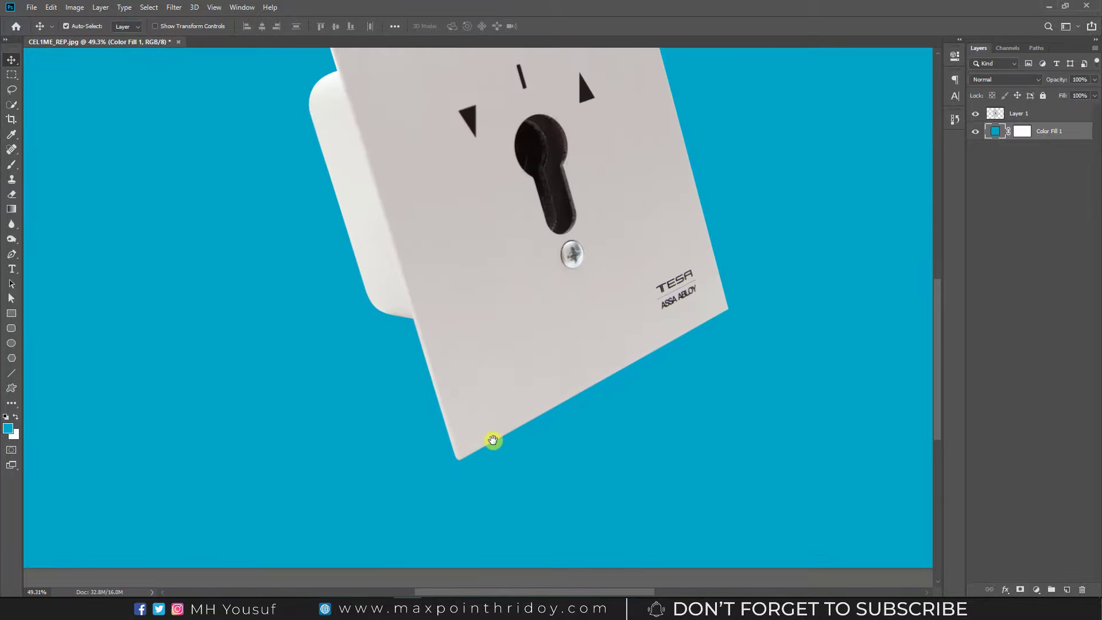
scroll(621, 424, "up", 3)
scroll(620, 424, "up", 5)
scroll(597, 374, "down", 3)
scroll(583, 283, "down", 2)
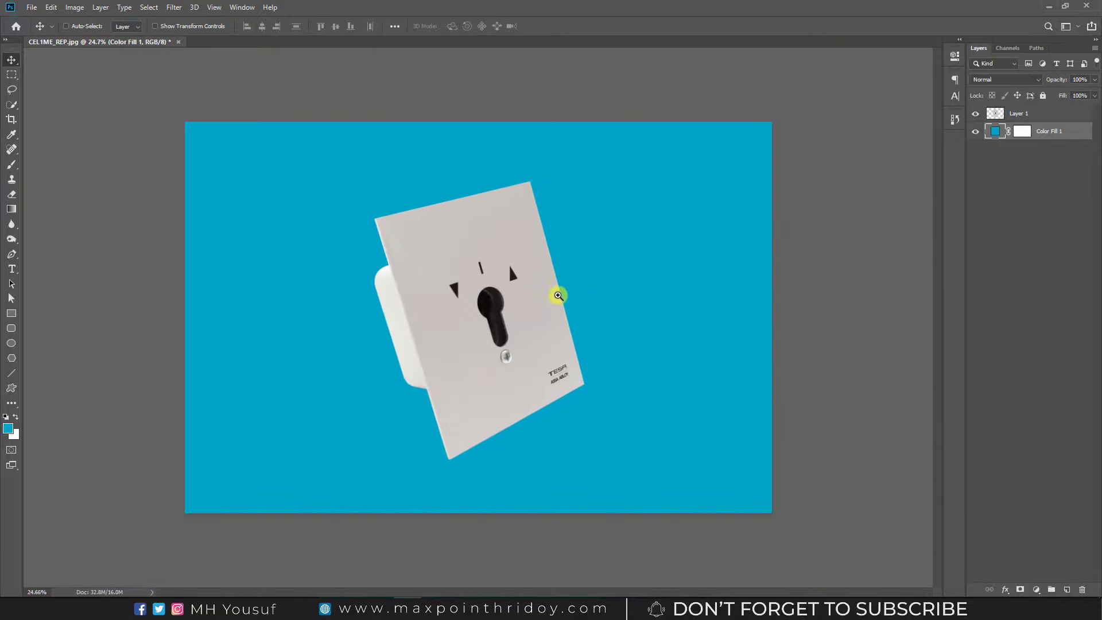
scroll(559, 296, "up", 1)
Step: Nudge the plate up slightly and delete the Color Fill 1 layer
left_click_drag(469, 304, 470, 282)
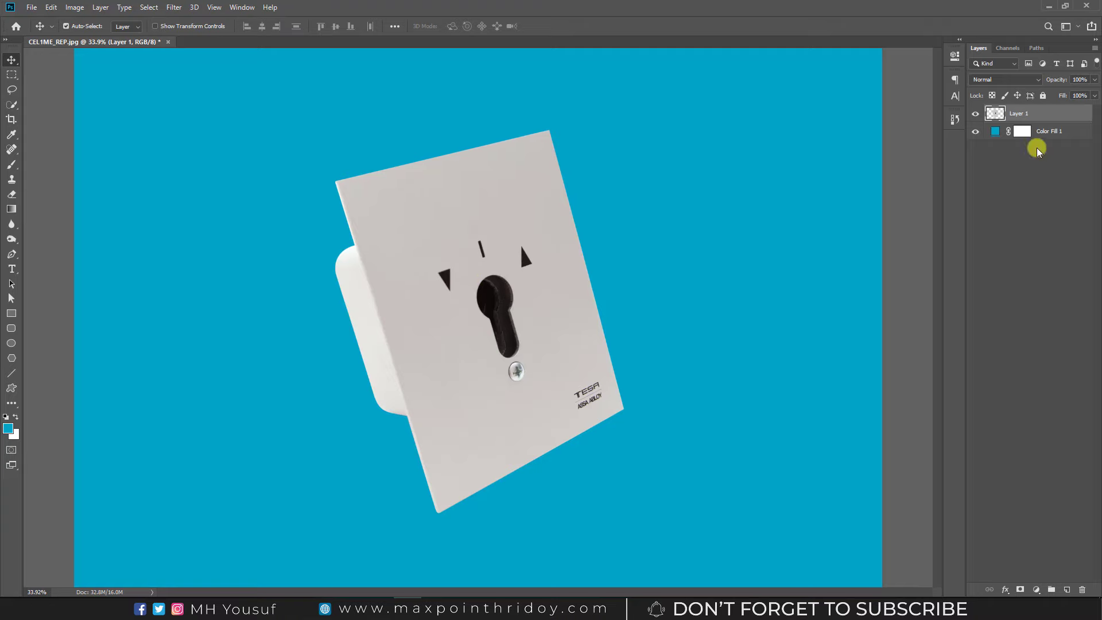
left_click(1054, 132)
key("Delete")
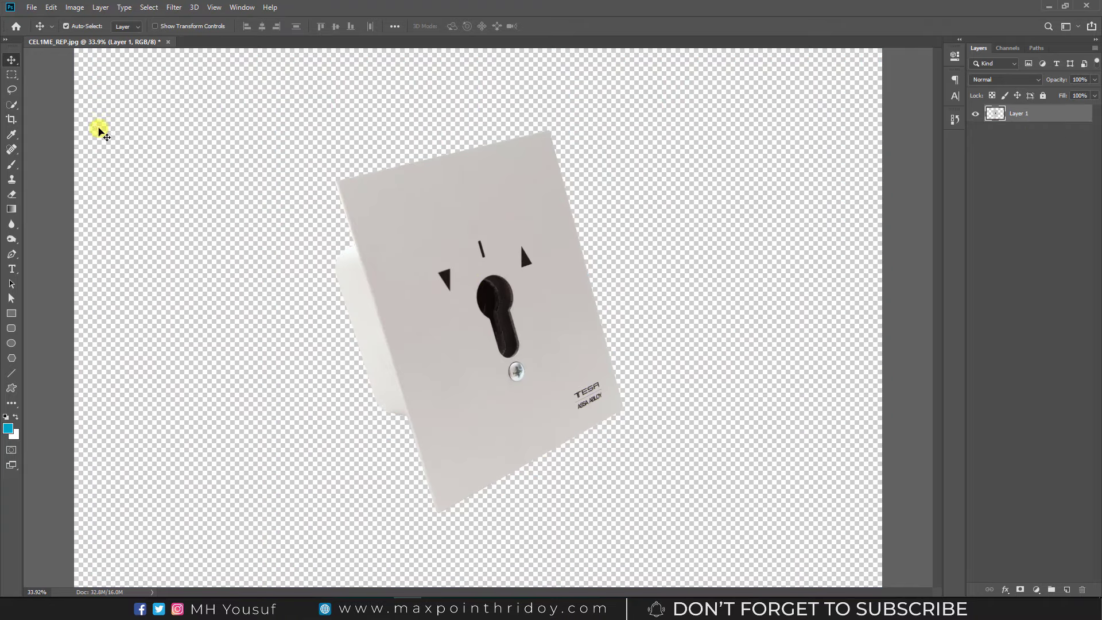
Step: Crop the canvas to a rectangular marquee drawn tightly around the plate
left_click(12, 75)
key("ctrl+minus")
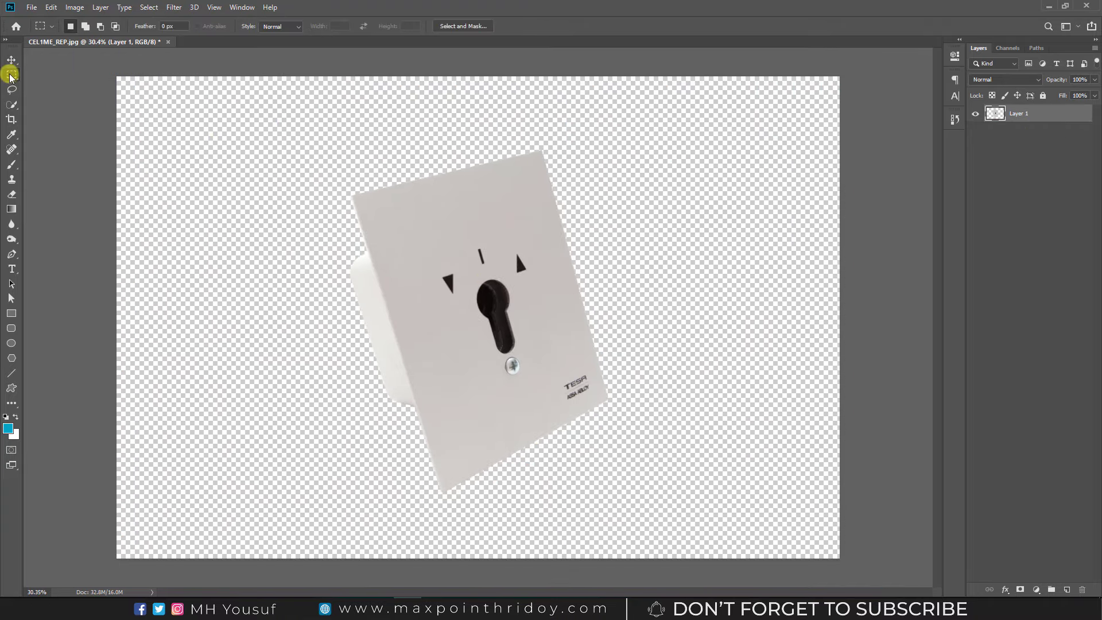
left_click_drag(336, 147, 652, 524)
left_click_drag(595, 487, 577, 472)
left_click(77, 7)
left_click(86, 126)
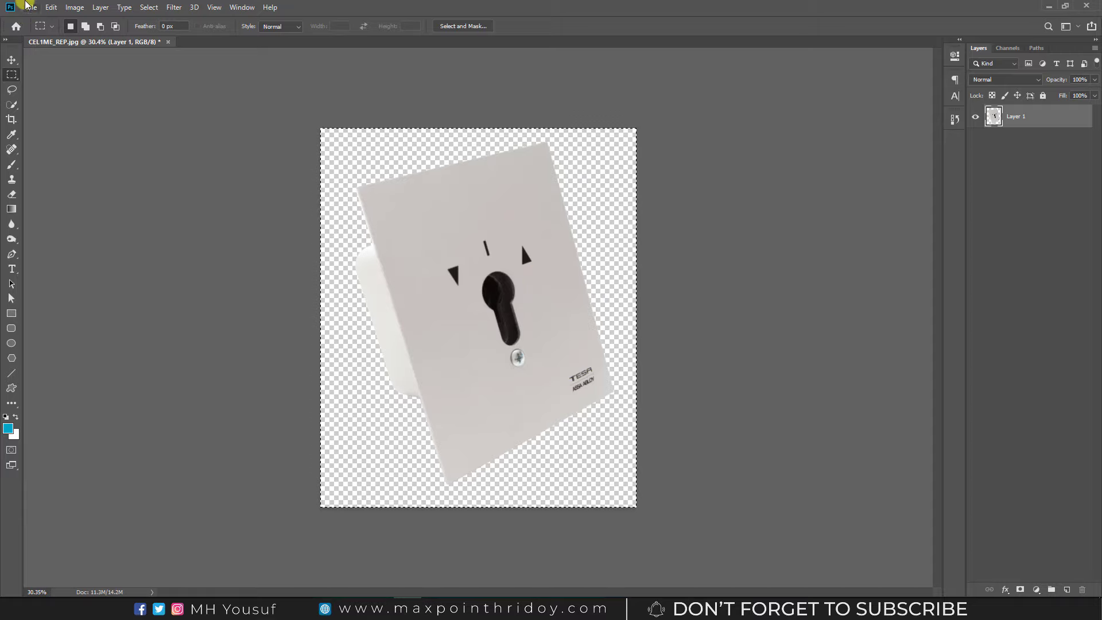
left_click(32, 7)
Step: Save a PNG copy named CEL1ME_REP at Medium file size, then deselect
left_click(52, 136)
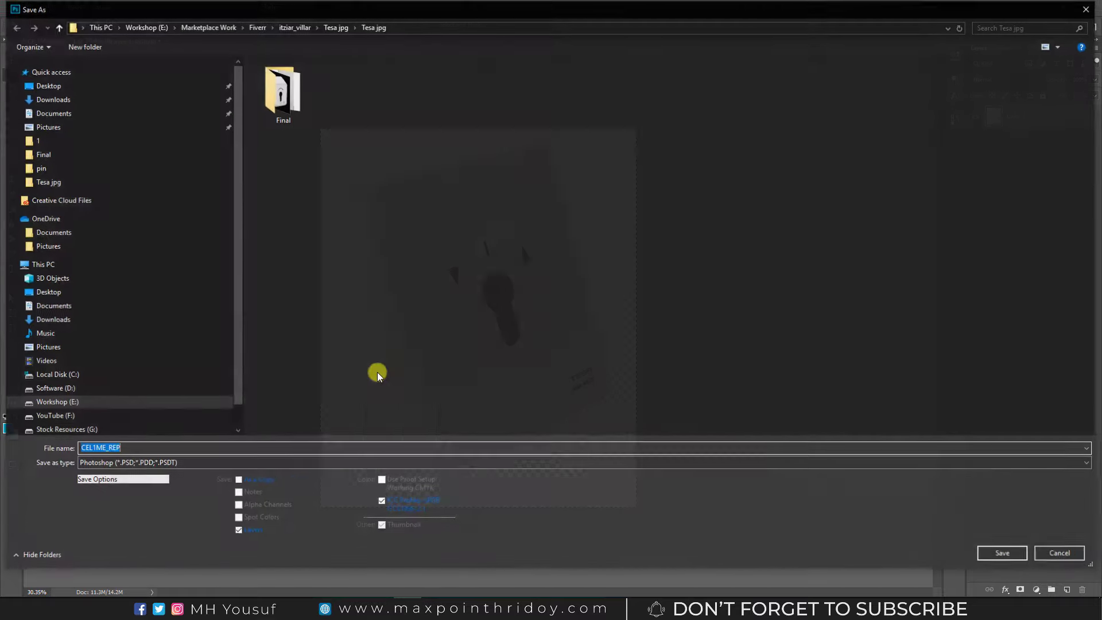
left_click(191, 463)
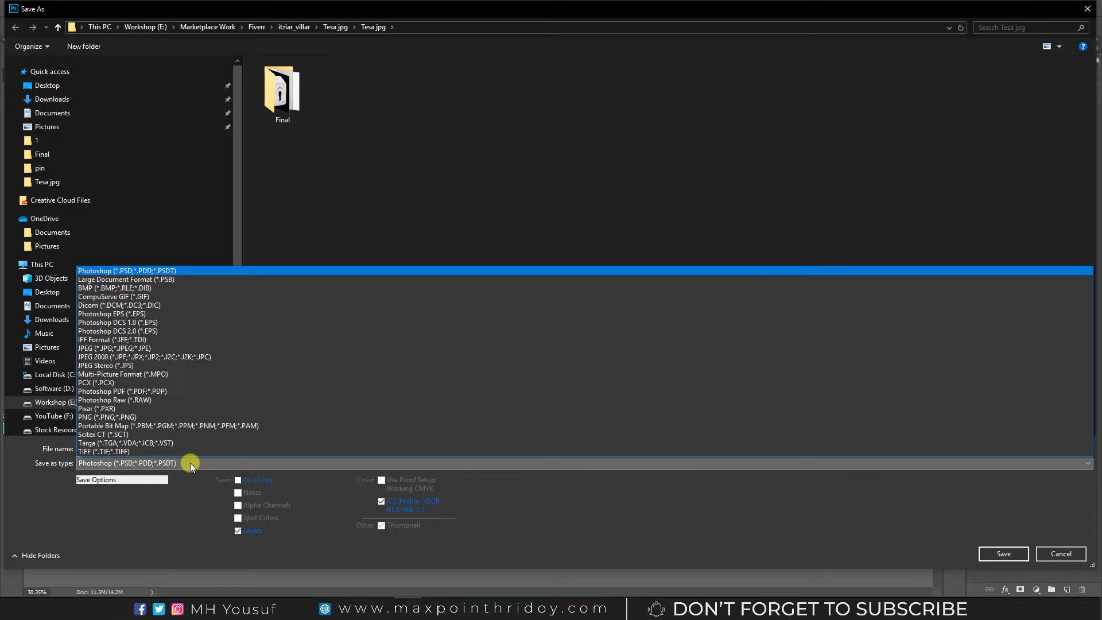
left_click(117, 418)
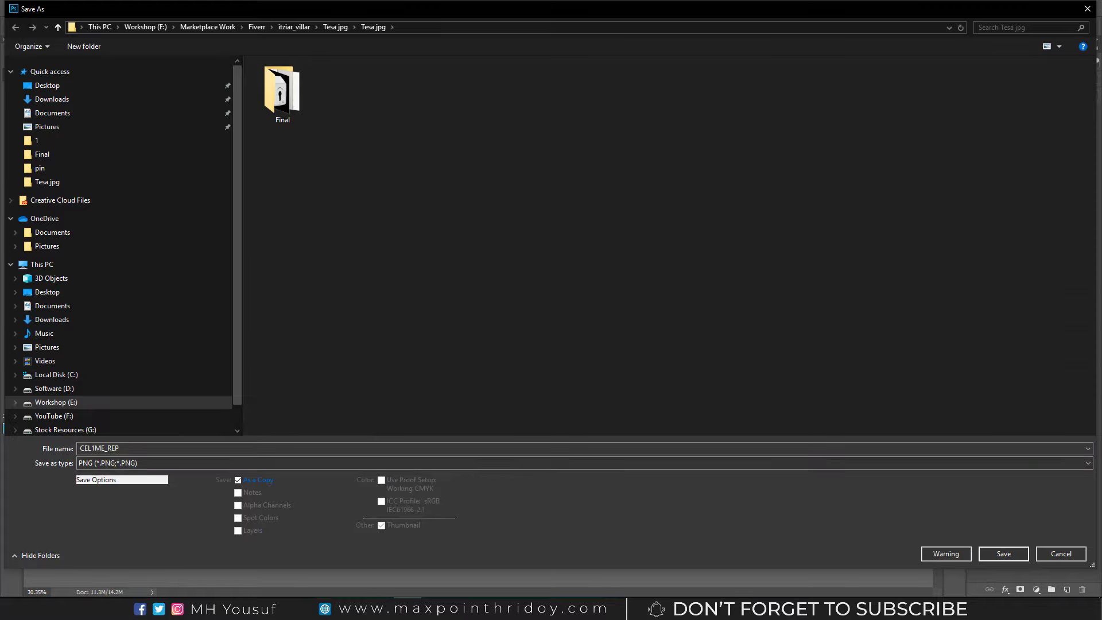
left_click(998, 553)
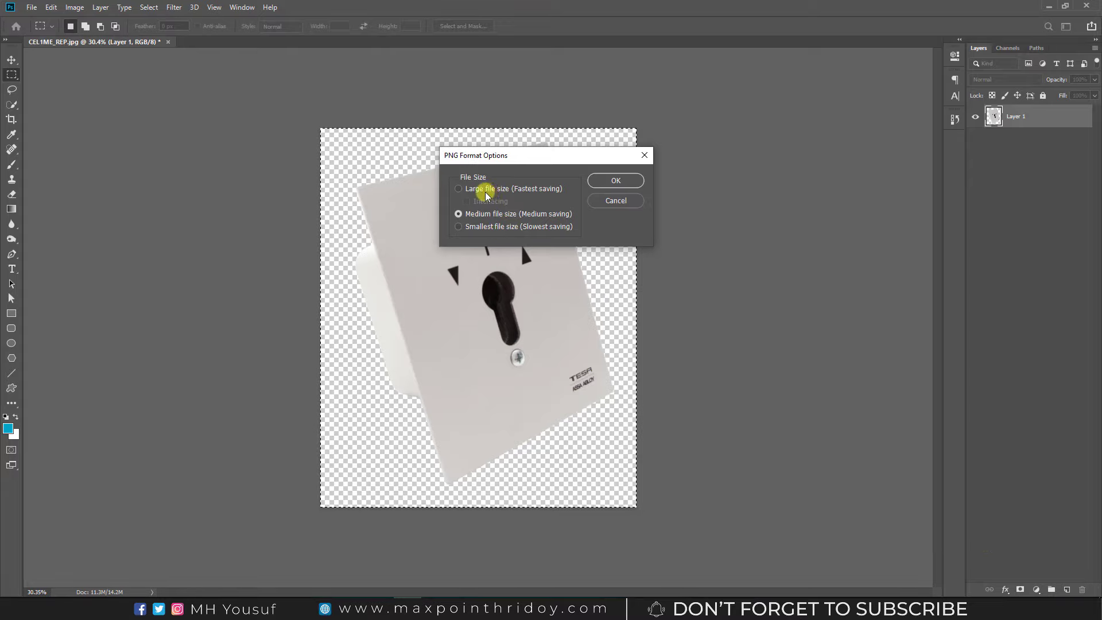
left_click(618, 184)
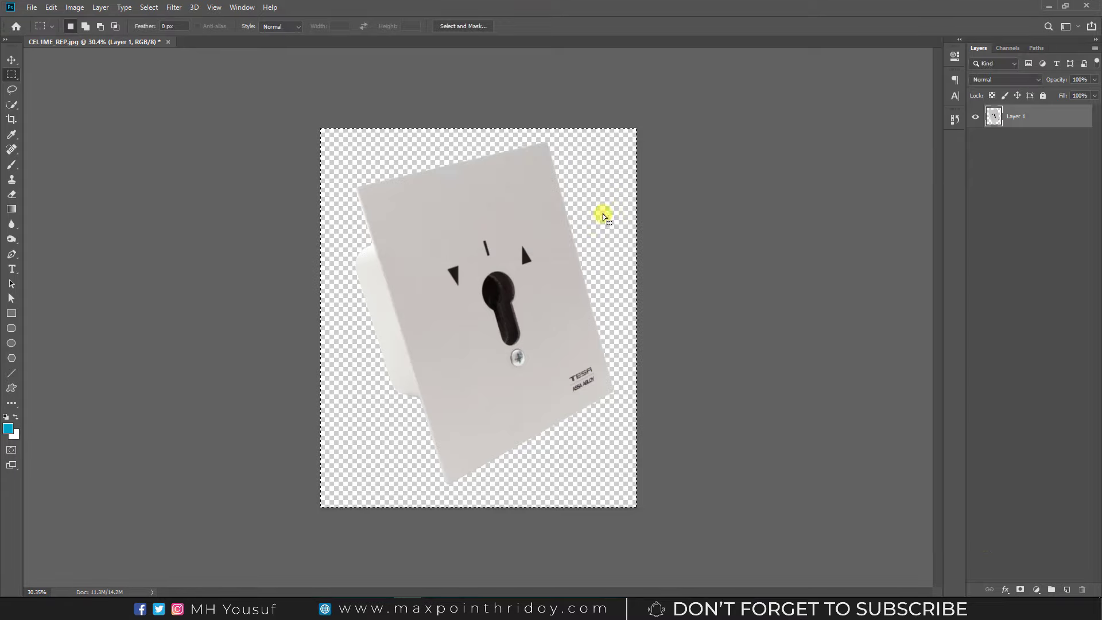
key("ctrl+d")
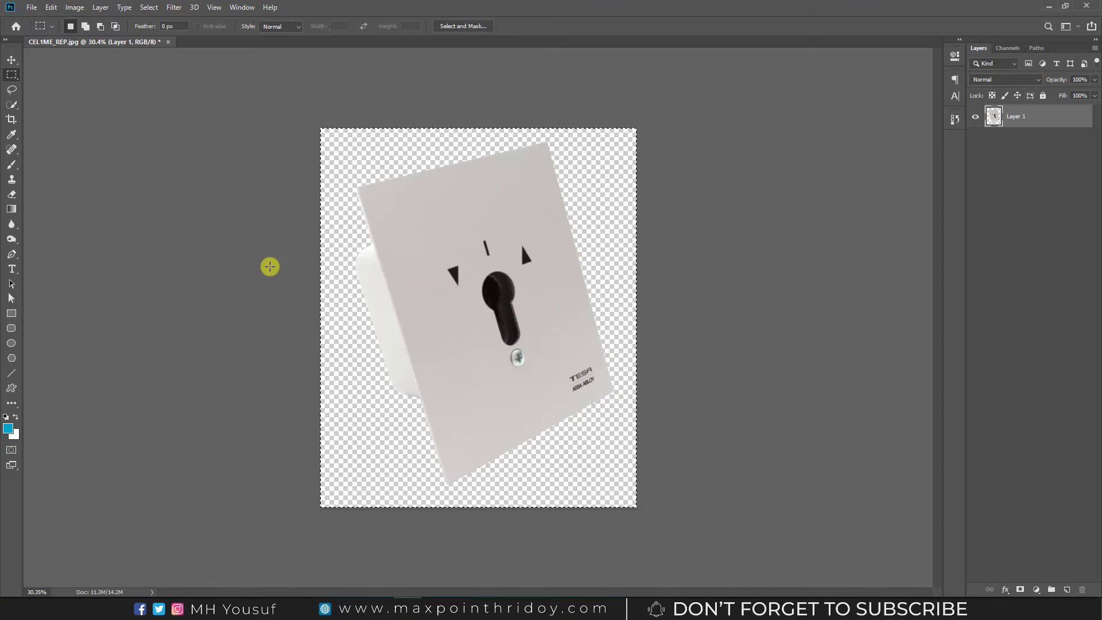
Step: Trace a curved pen path around the keyhole and close it into an ellipse
left_click_drag(449, 290, 542, 325)
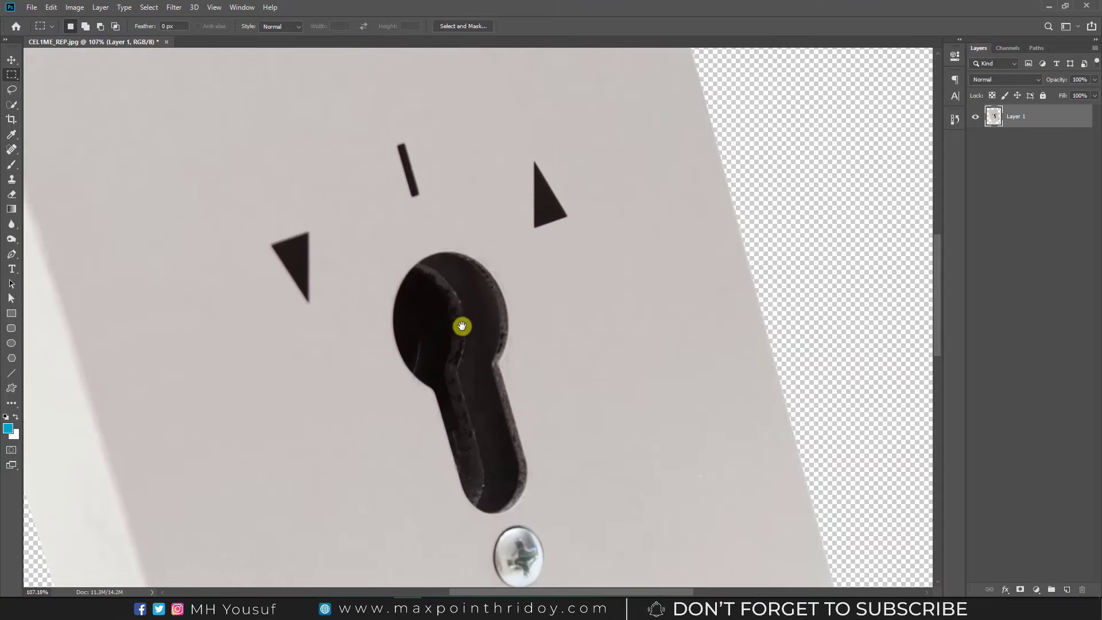
left_click(12, 254)
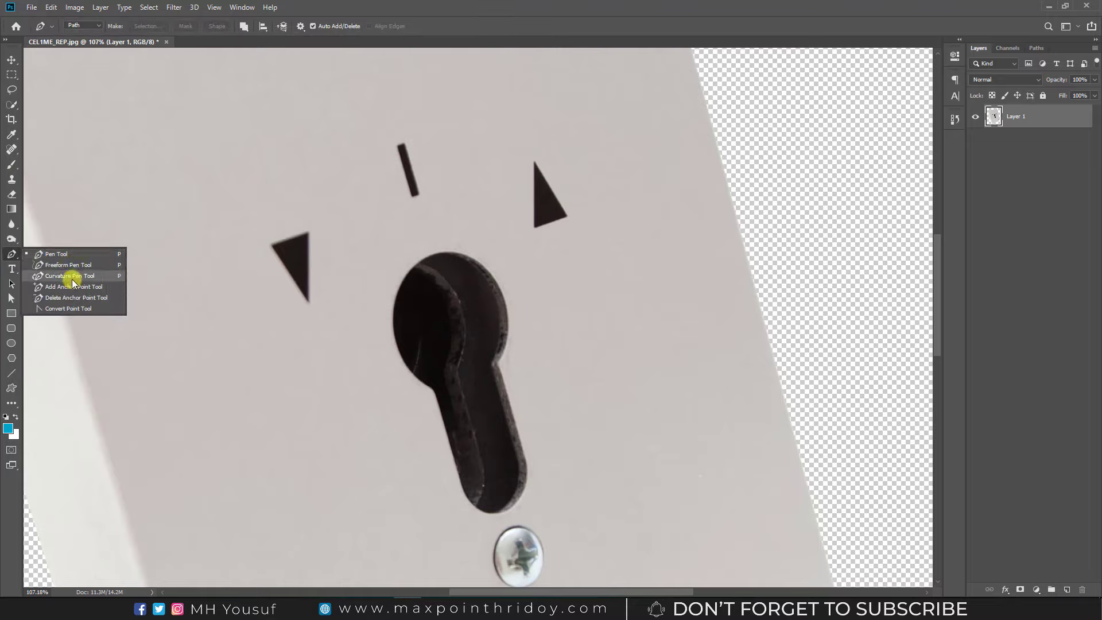
left_click(68, 276)
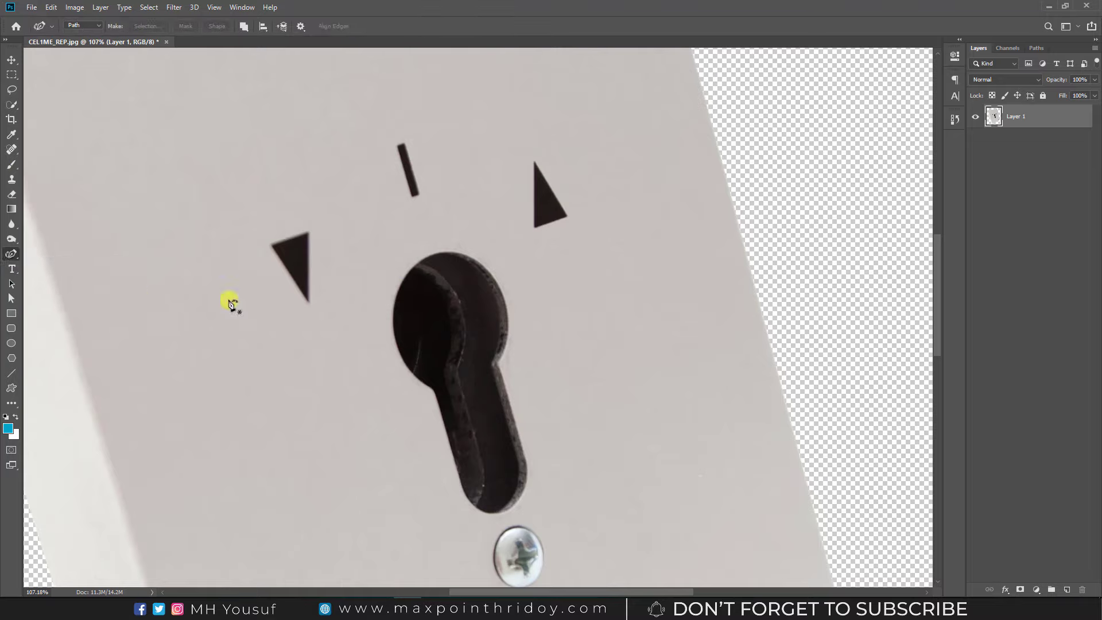
left_click(440, 253)
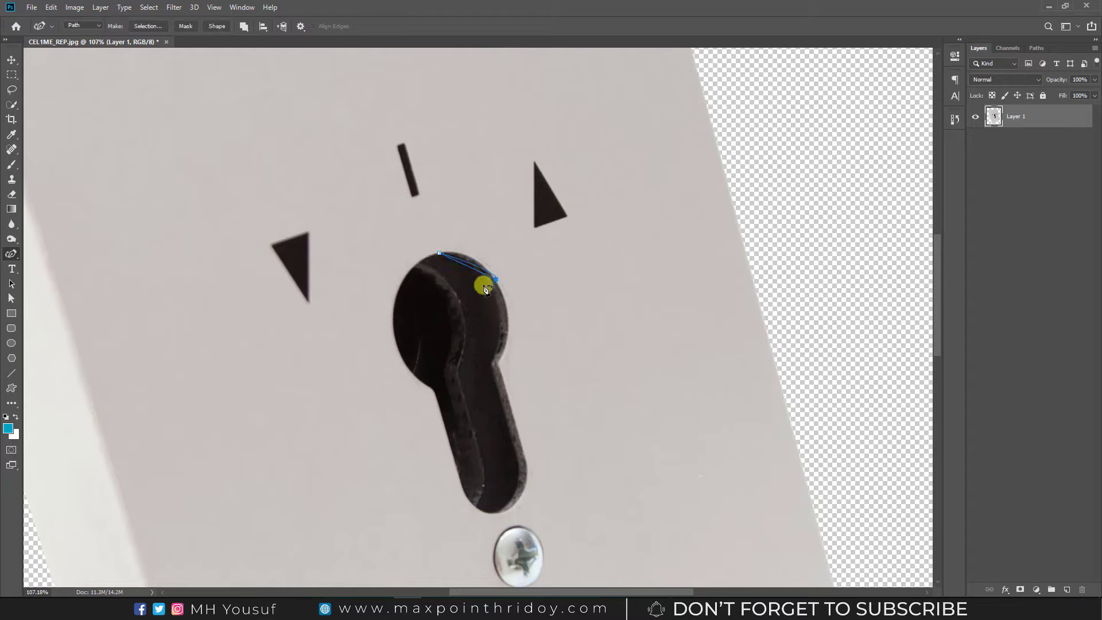
left_click(488, 269)
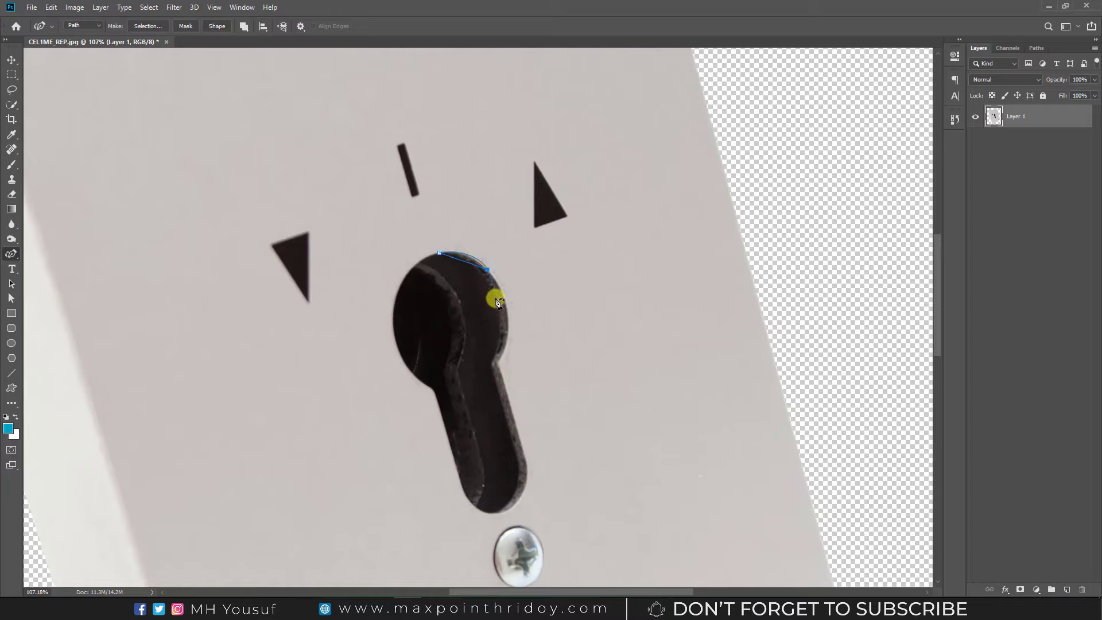
left_click(498, 361)
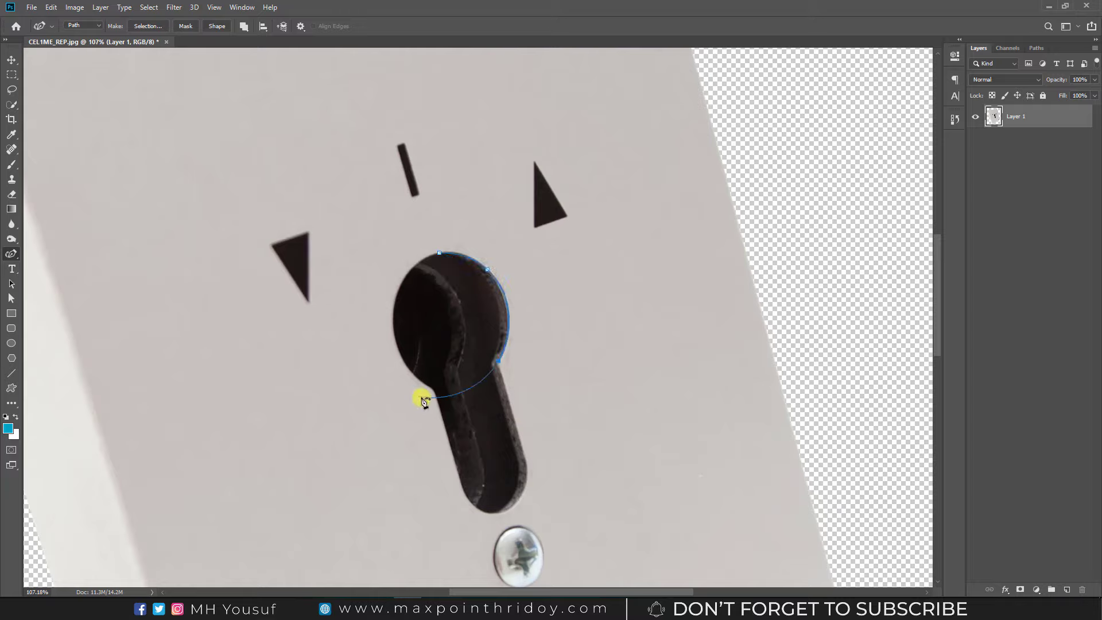
left_click(419, 399)
left_click(348, 302)
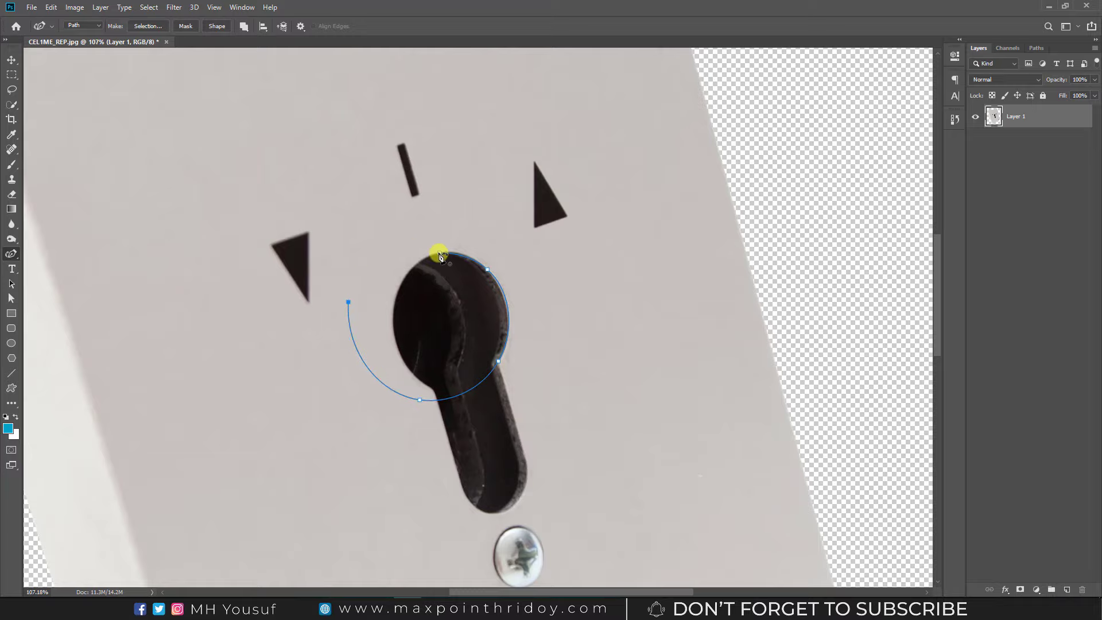
left_click(441, 253)
Step: Zoom out to view the whole cut-out switch plate, then close the document
key("v")
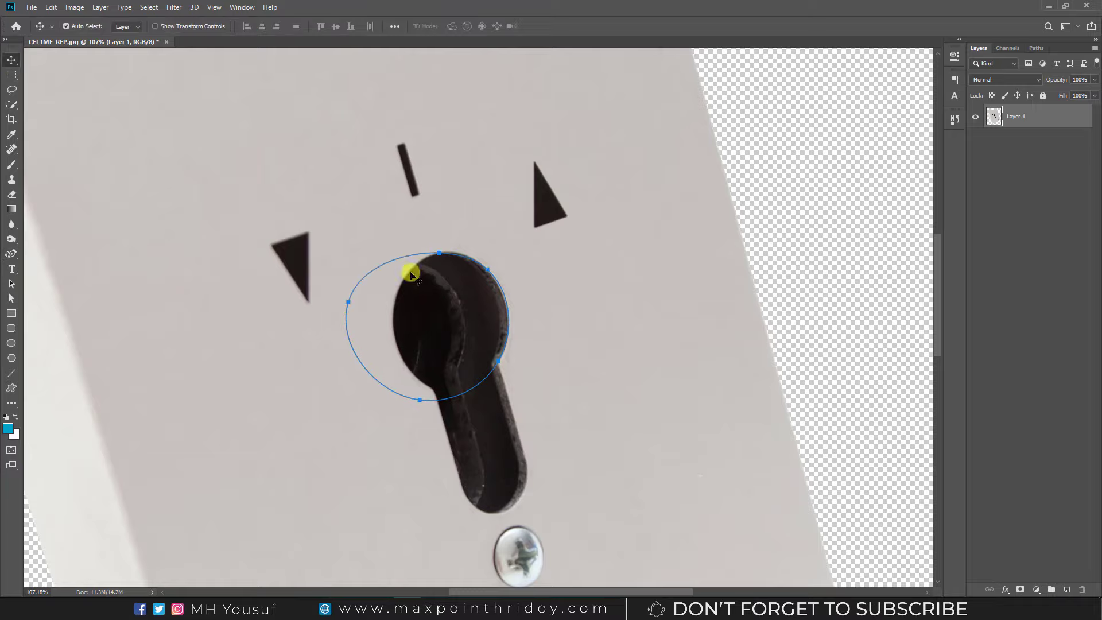
scroll(505, 254, "down", 5)
scroll(505, 250, "up", 2)
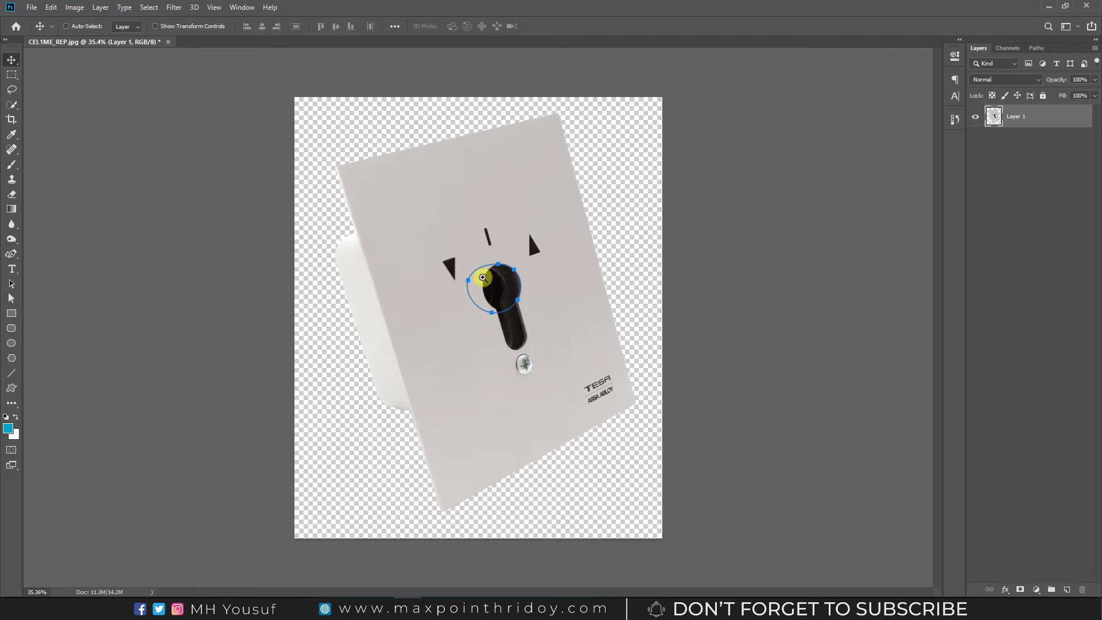
scroll(505, 251, "up", 1)
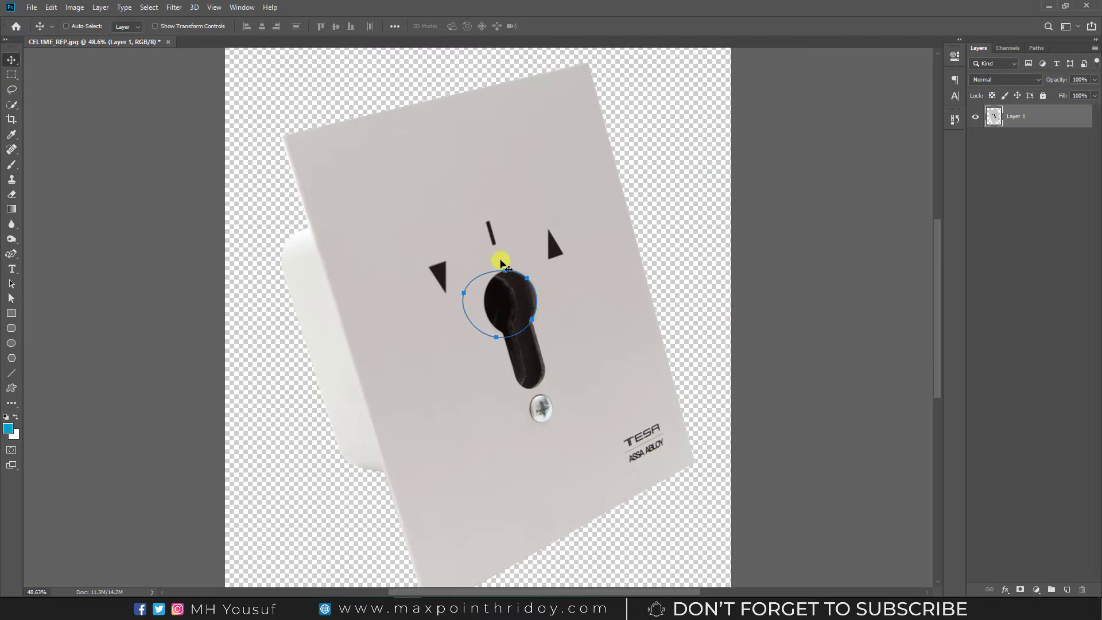
key("ctrl+w")
Step: Discard the switch plate changes and drag VallartaTraining-24.jpg from Vallarta_Muffins into Photoshop
left_click(554, 227)
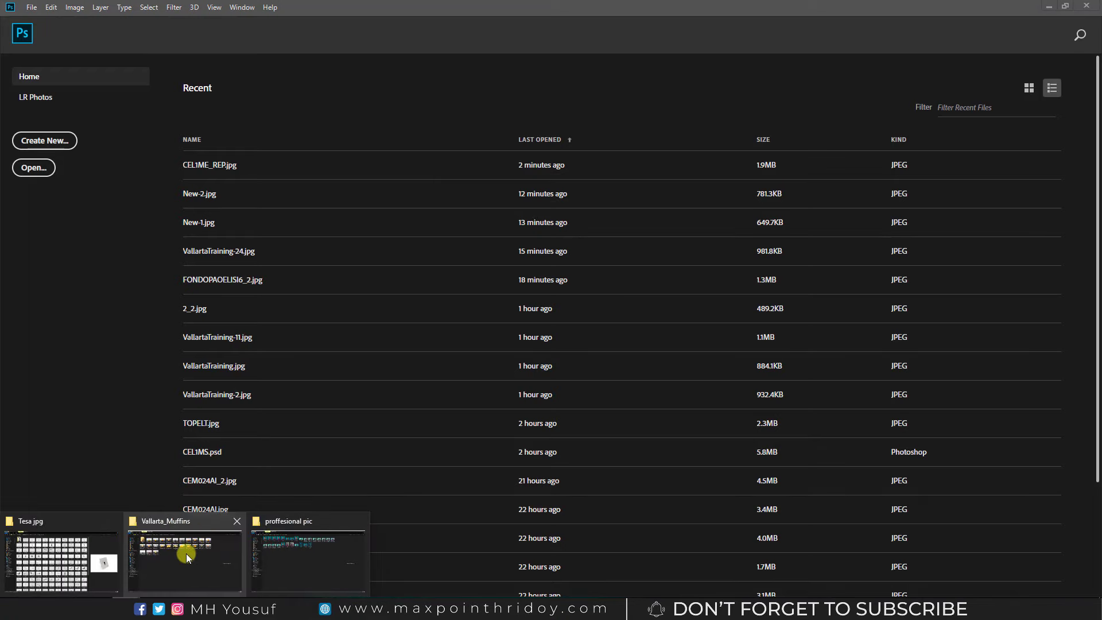
left_click(186, 555)
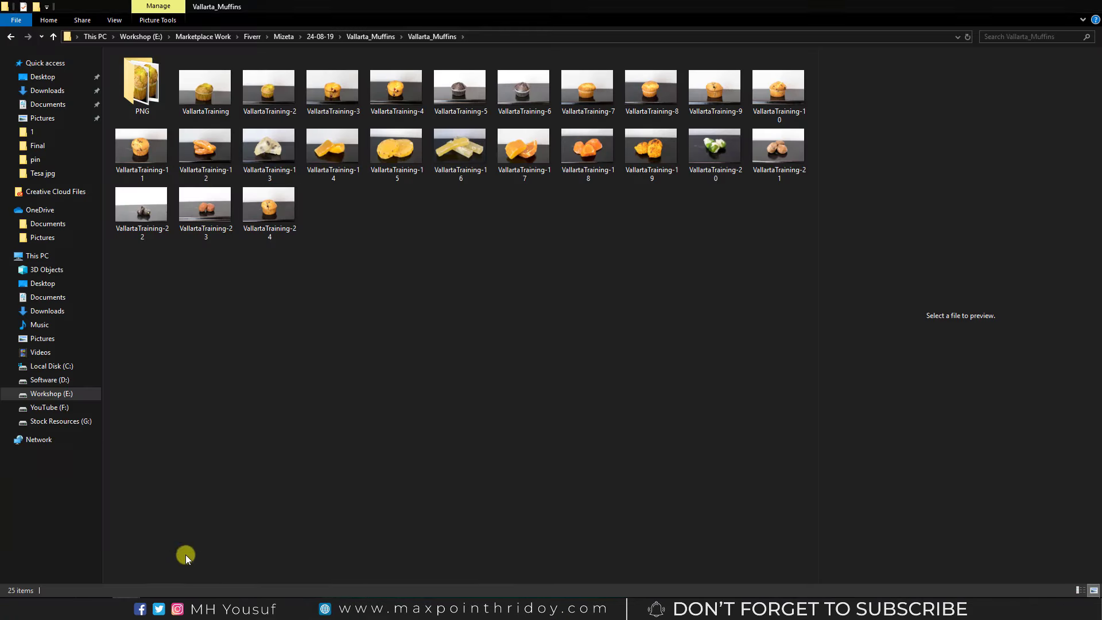
left_click(281, 217)
mouse_move(273, 217)
left_mouse_down()
mouse_move(406, 594)
mouse_move(454, 310)
left_mouse_up()
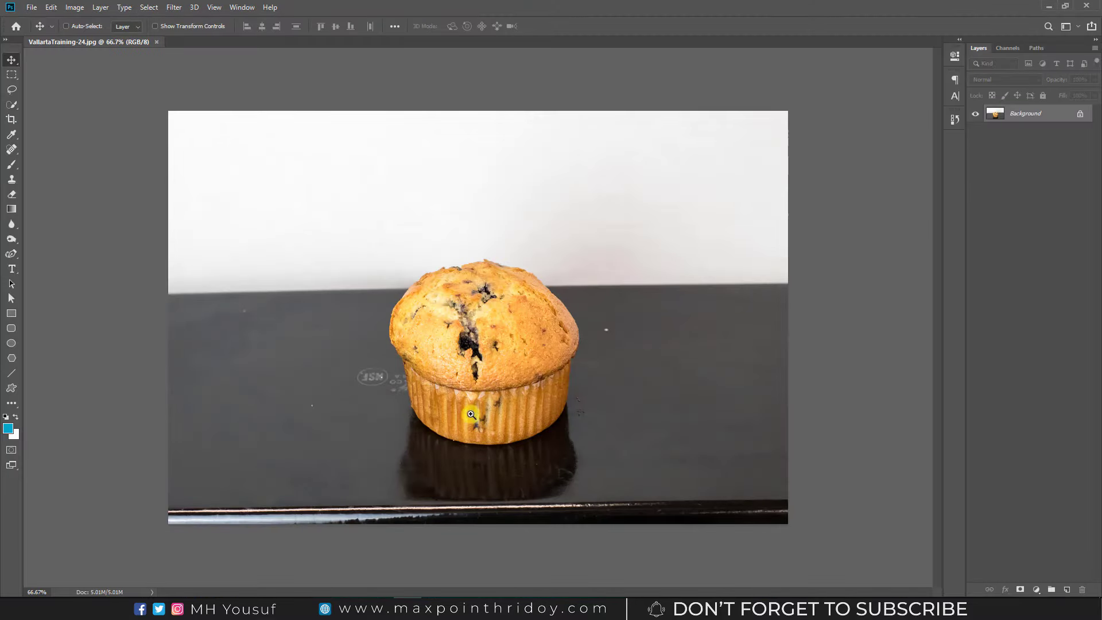
mouse_move(471, 414)
left_mouse_down()
mouse_move(428, 302)
mouse_move(566, 401)
left_mouse_up()
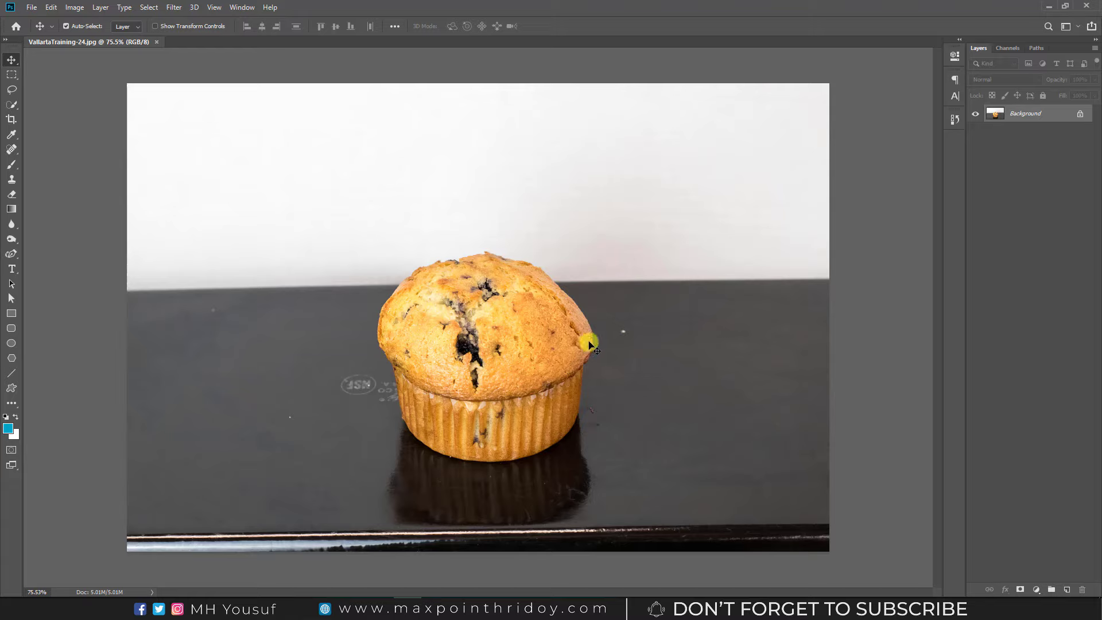
Step: Quick-select the muffin top and its paper wrapper as a new selection
left_click(8, 106)
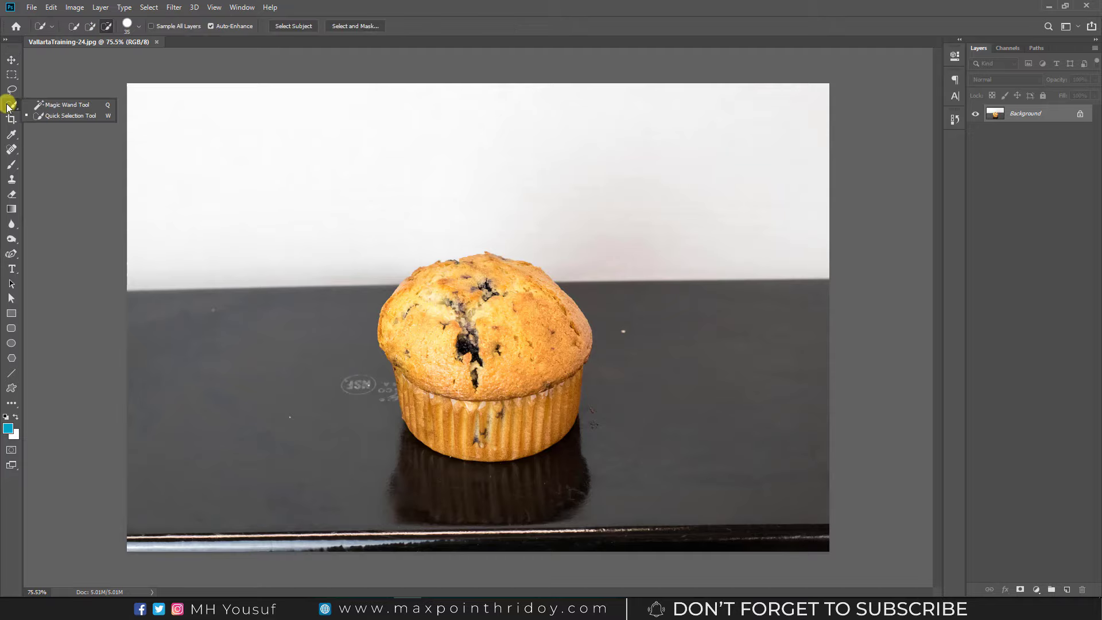
left_click(75, 107)
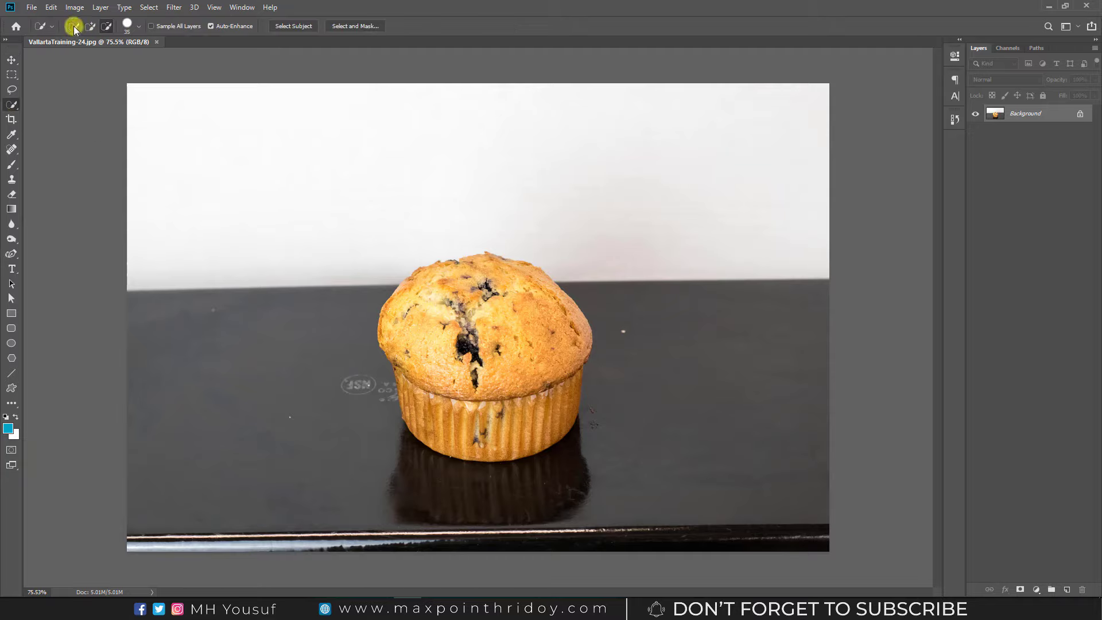
left_click(74, 26)
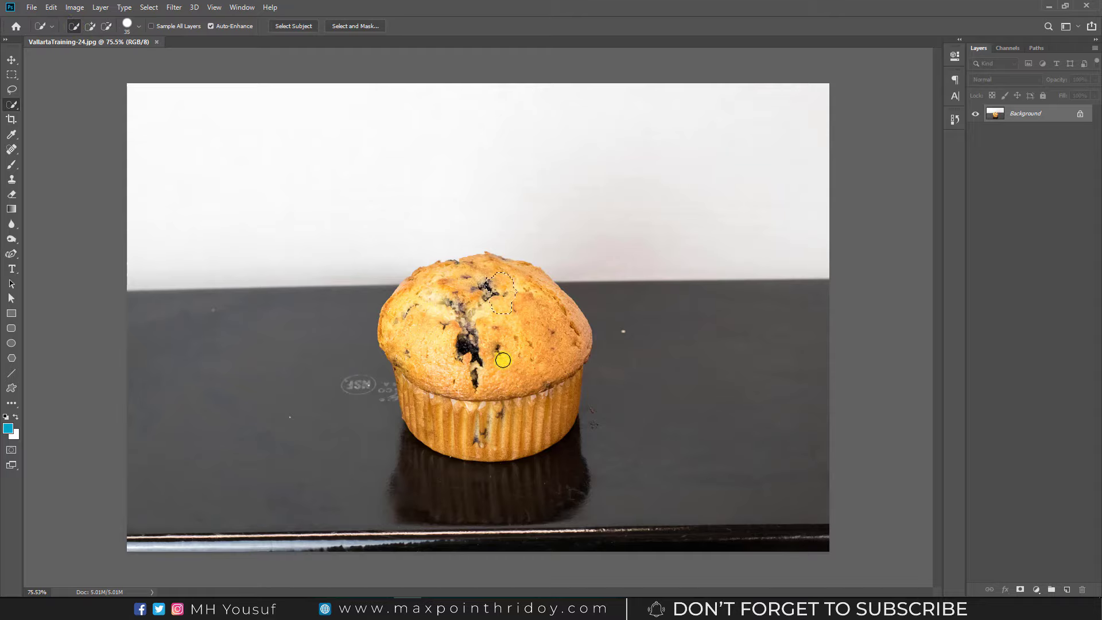
left_click_drag(503, 360, 429, 343)
left_click_drag(442, 407, 534, 425)
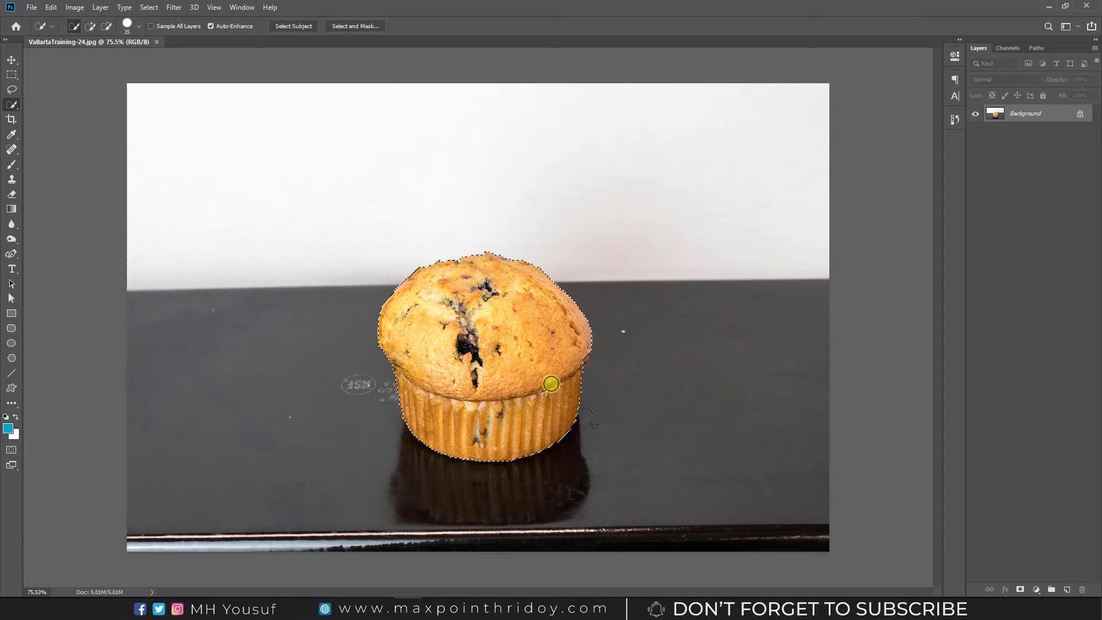
scroll(568, 384, "up", 2)
scroll(599, 384, "up", 5)
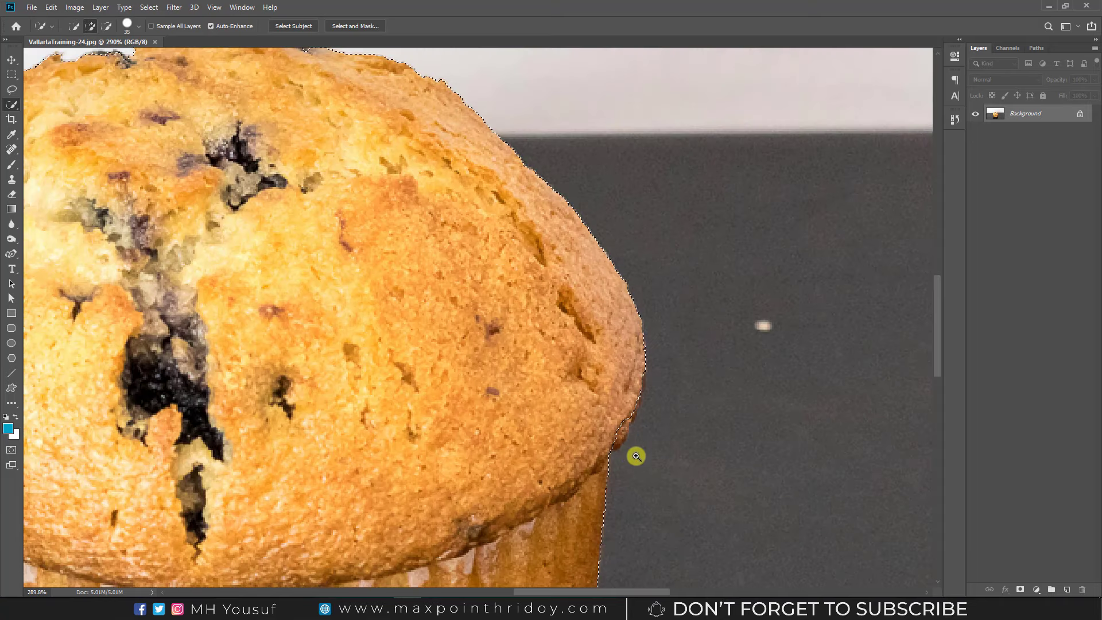
Step: Add the right-edge bump and dark top bit, and subtract the stray bump above it
left_click(622, 428)
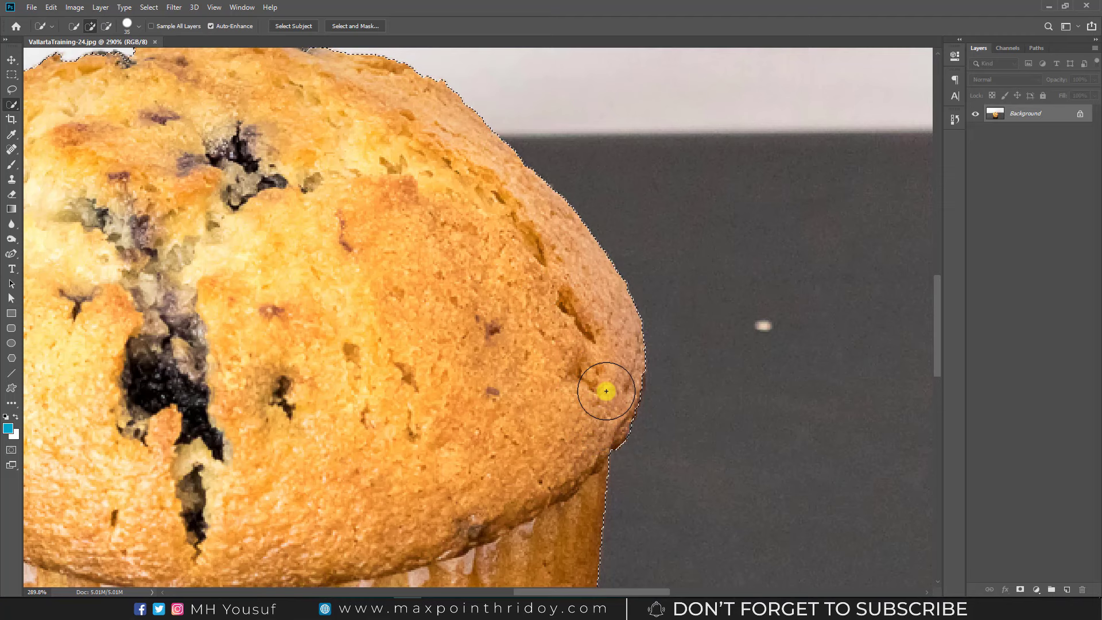
scroll(606, 391, "up", 5)
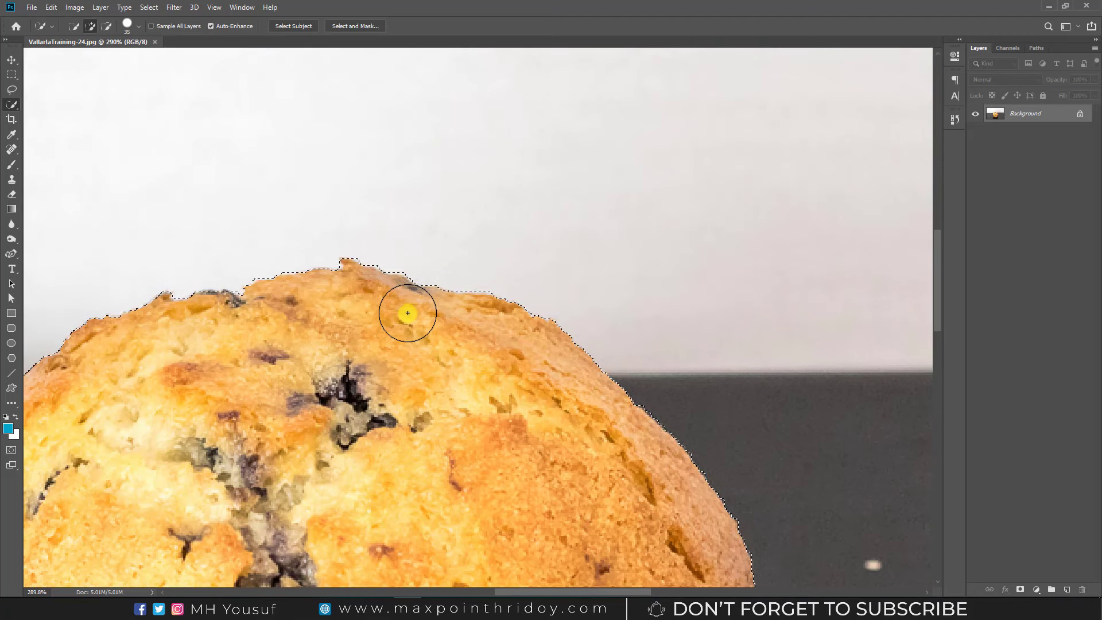
left_click(251, 287)
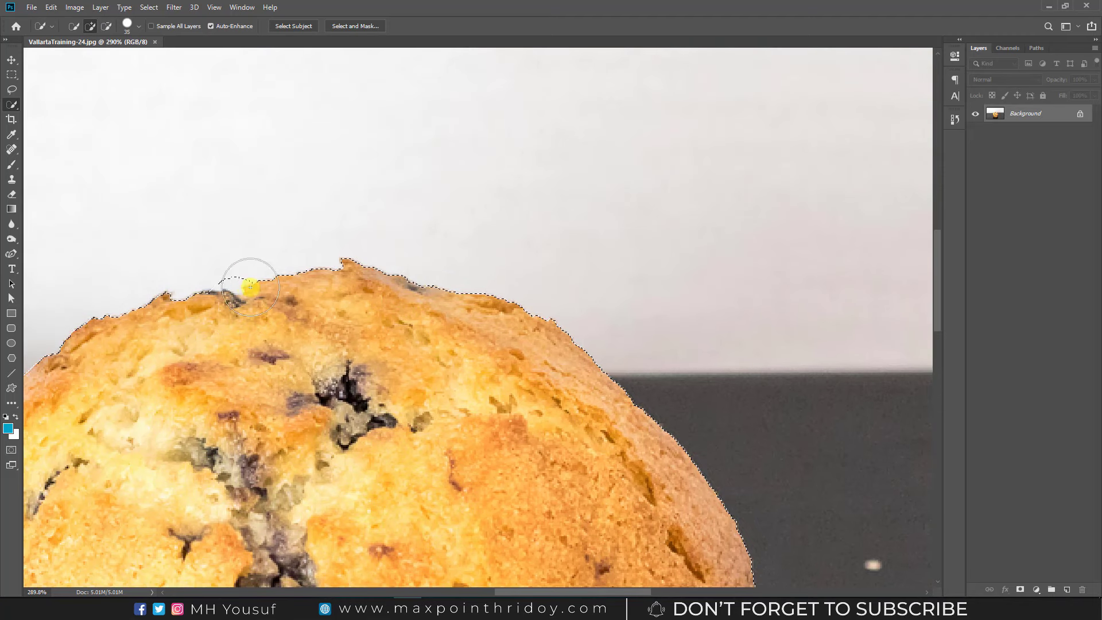
left_click(108, 27)
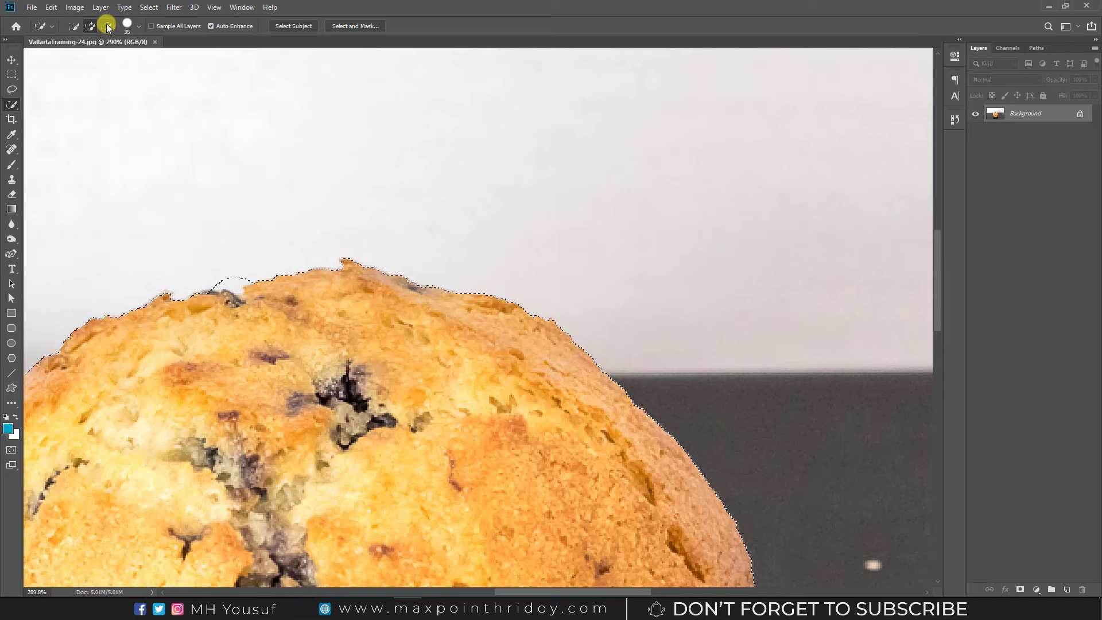
left_click(230, 266)
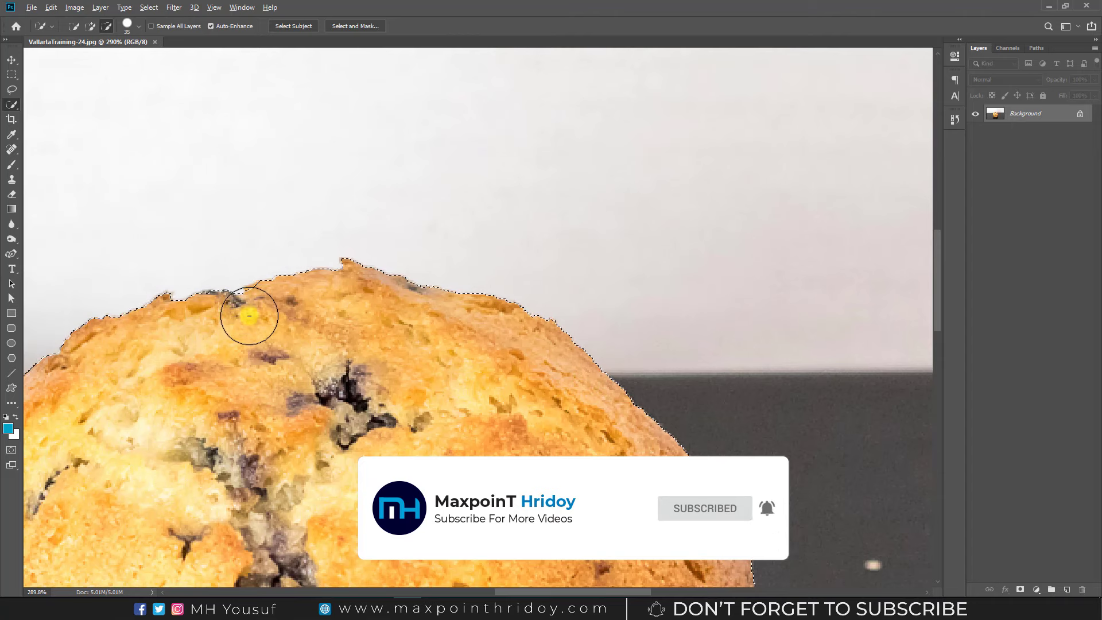
mouse_move(246, 332)
left_mouse_down()
mouse_move(382, 246)
mouse_move(328, 204)
left_mouse_up()
scroll(519, 226, "down", 5)
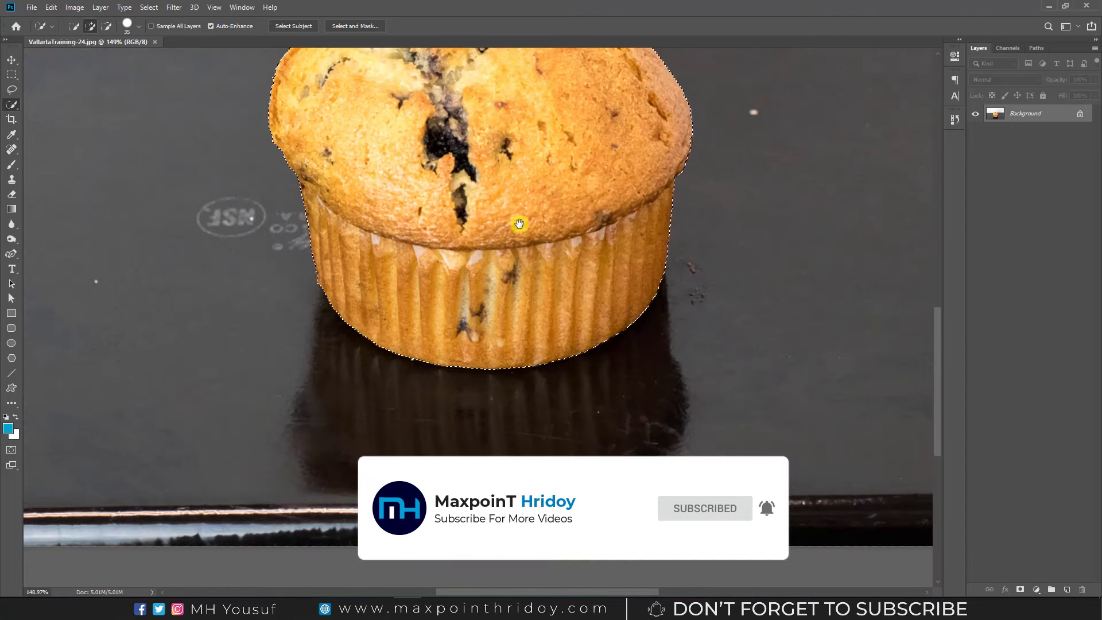
scroll(620, 276, "up", 2)
scroll(567, 278, "down", 2)
left_click_drag(529, 248, 525, 263)
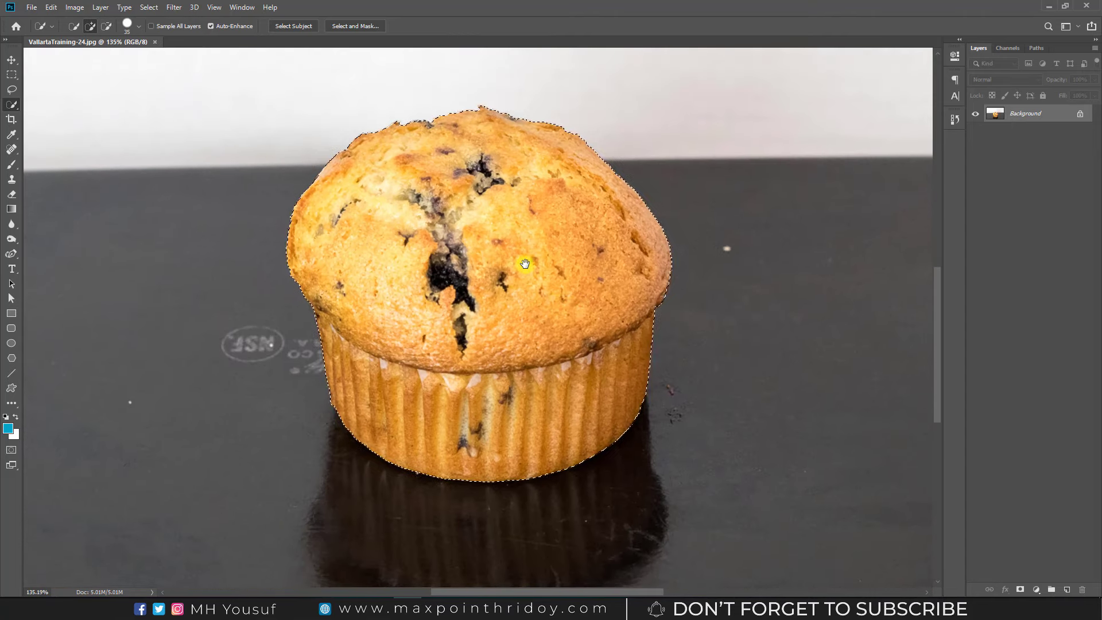
Step: Open Select and Mask with the red Overlay view at 100% opacity
left_click(365, 26)
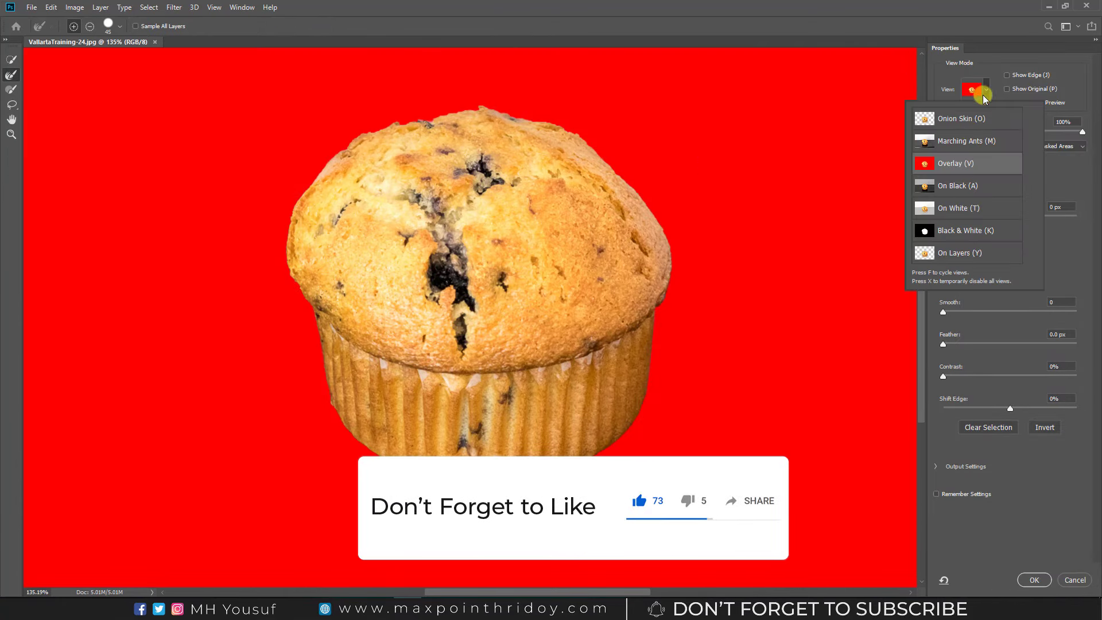
left_click(979, 90)
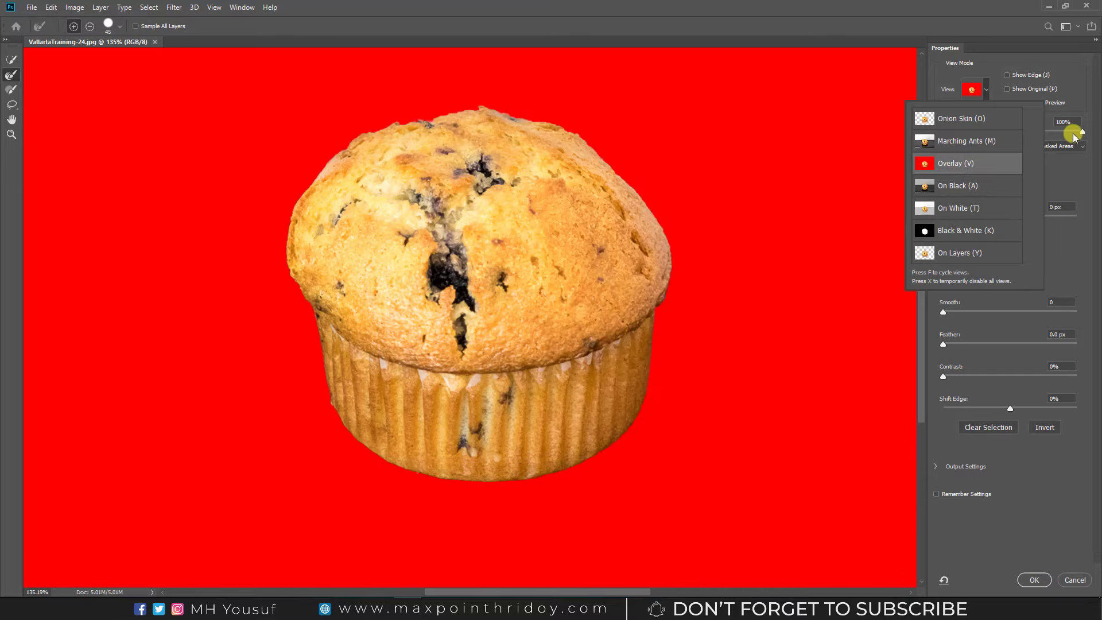
left_click(1076, 137)
left_click(1011, 131)
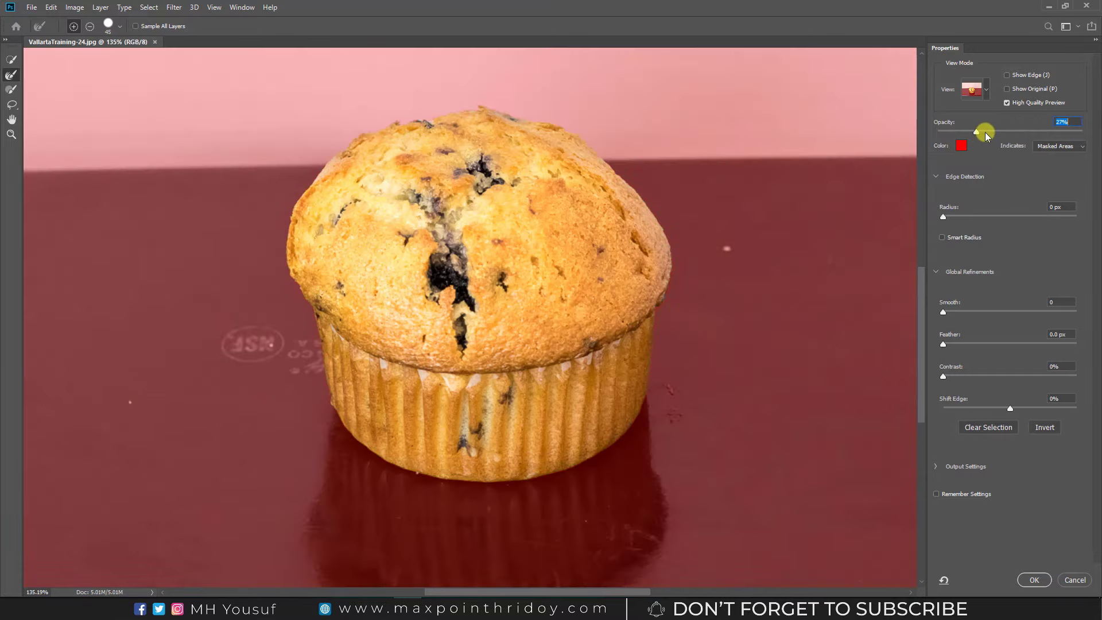
left_click_drag(976, 132, 1093, 132)
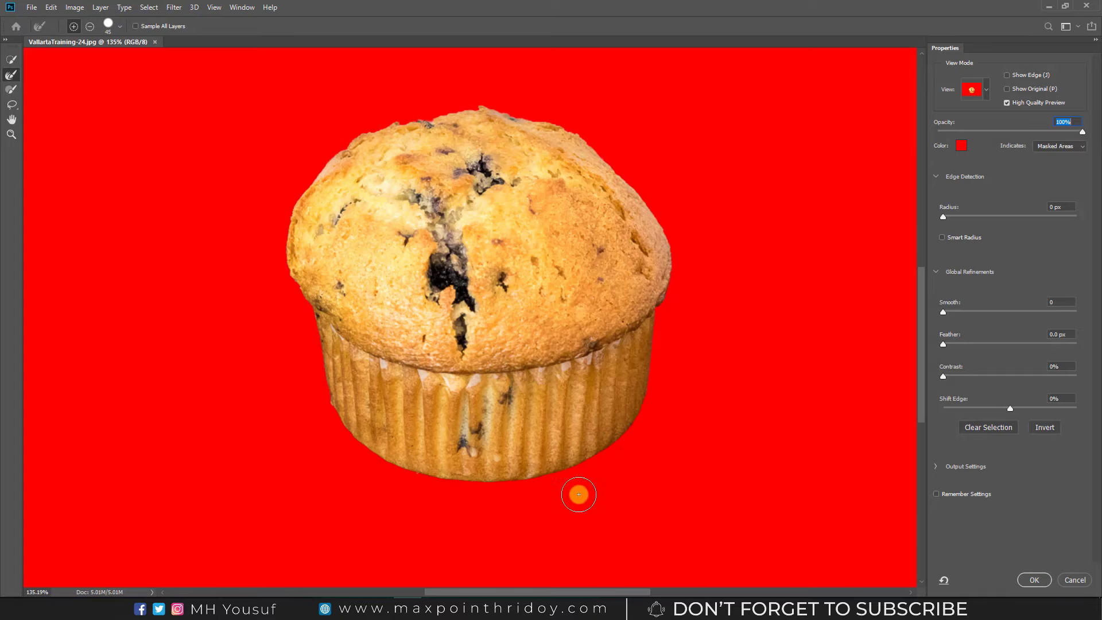
scroll(555, 509, "up", 3)
scroll(493, 464, "up", 2)
scroll(494, 464, "down", 3)
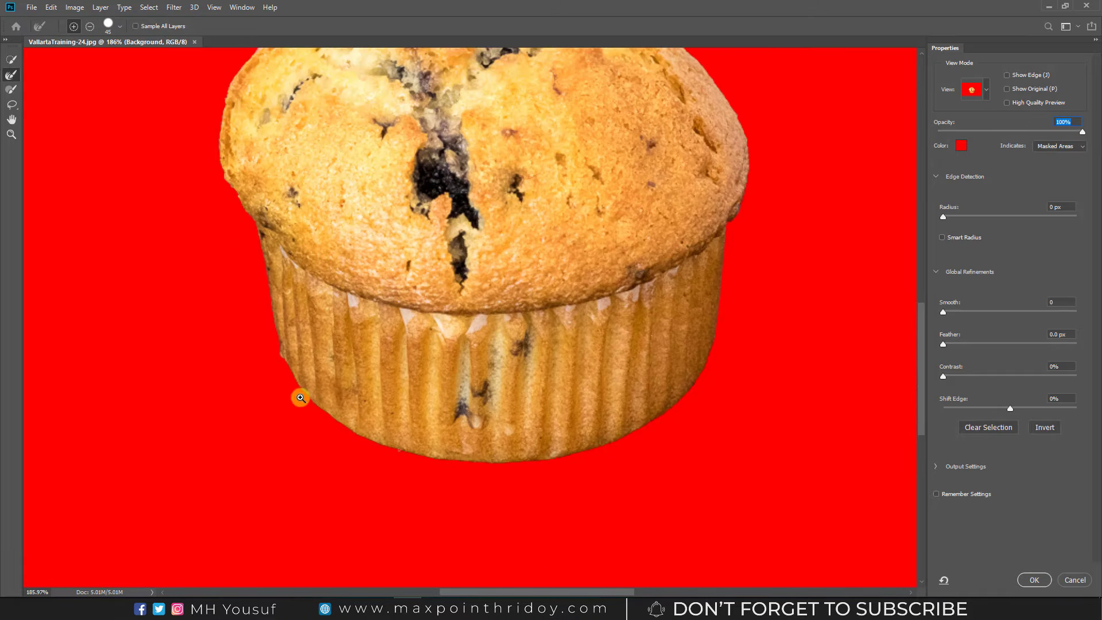
scroll(411, 468, "up", 5)
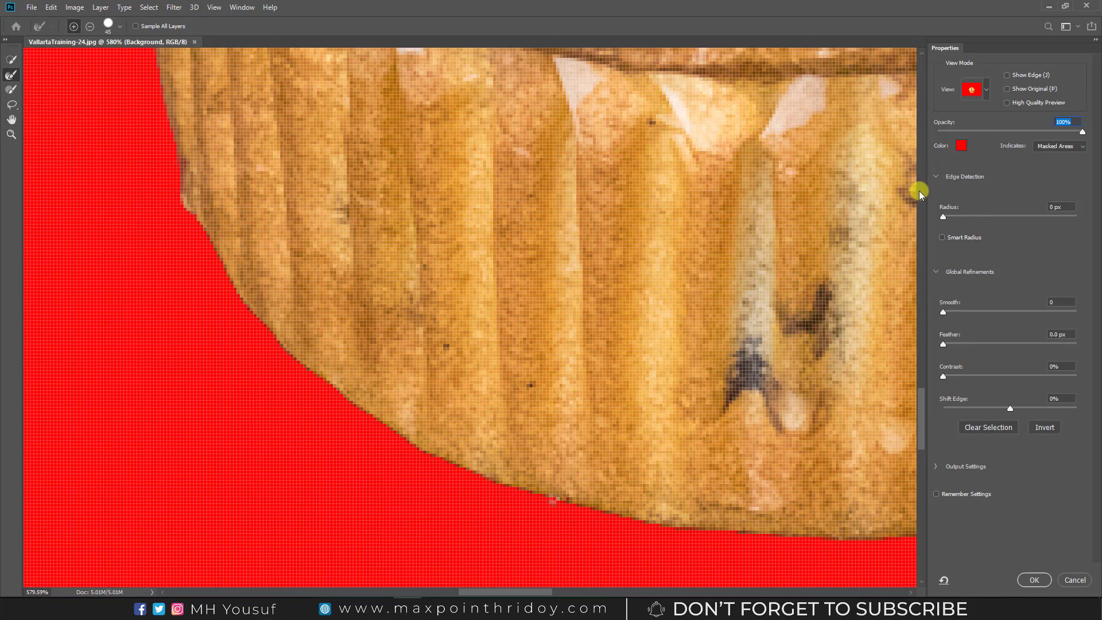
Step: Set Smooth 11, Shift Edge -31%, Contrast 21% and Feather 0.2 px on the edge
left_click(944, 219)
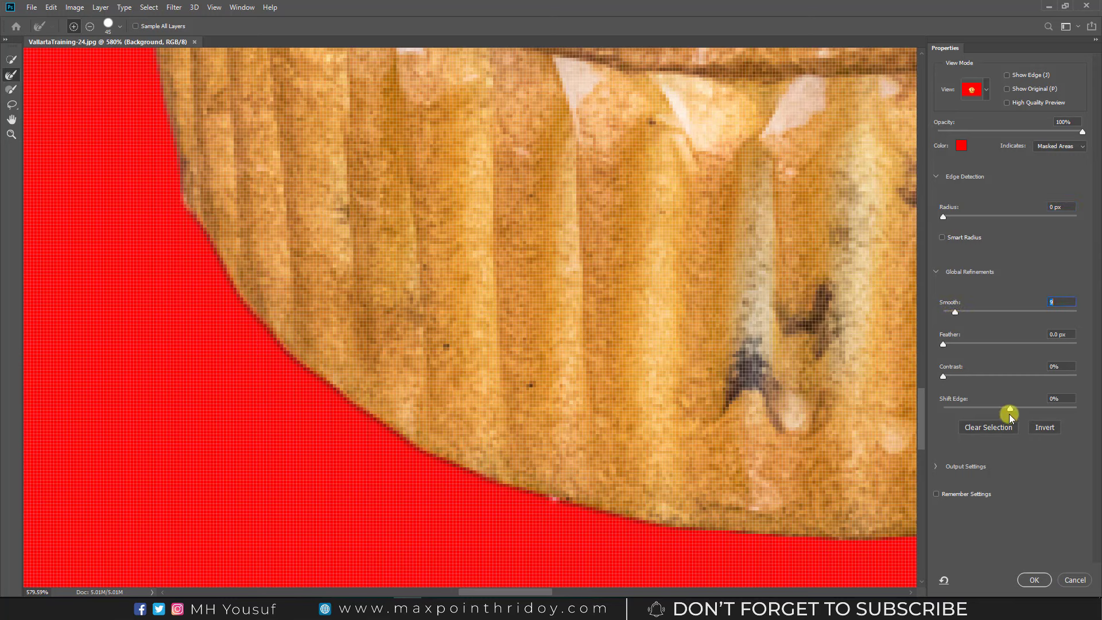
left_click_drag(1011, 408, 991, 406)
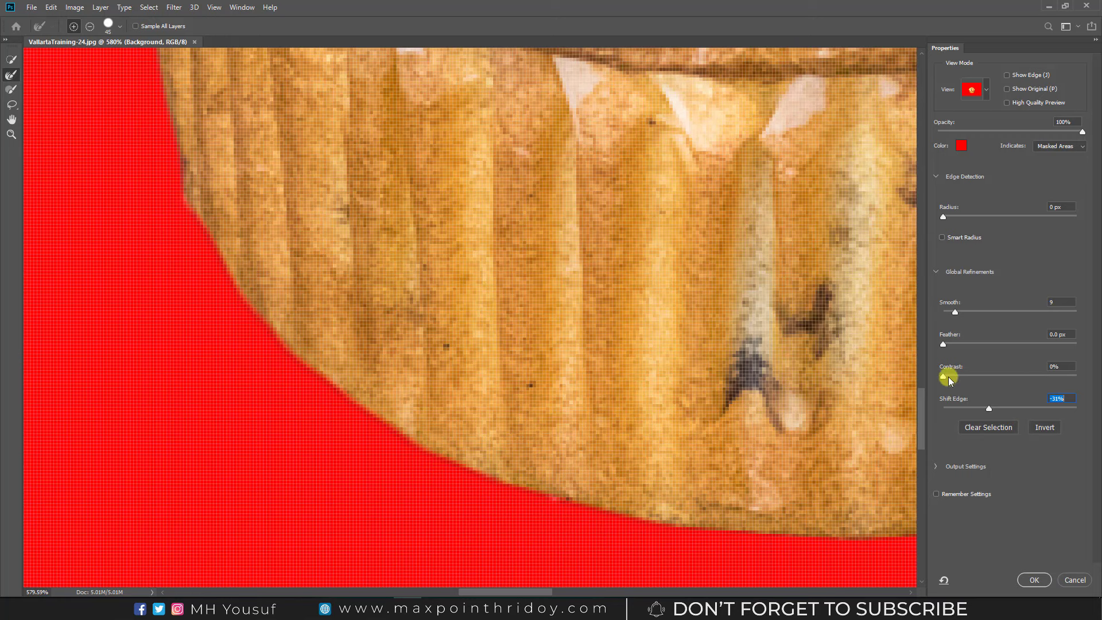
left_click_drag(944, 376, 971, 377)
left_click_drag(943, 344, 945, 343)
left_click(546, 227)
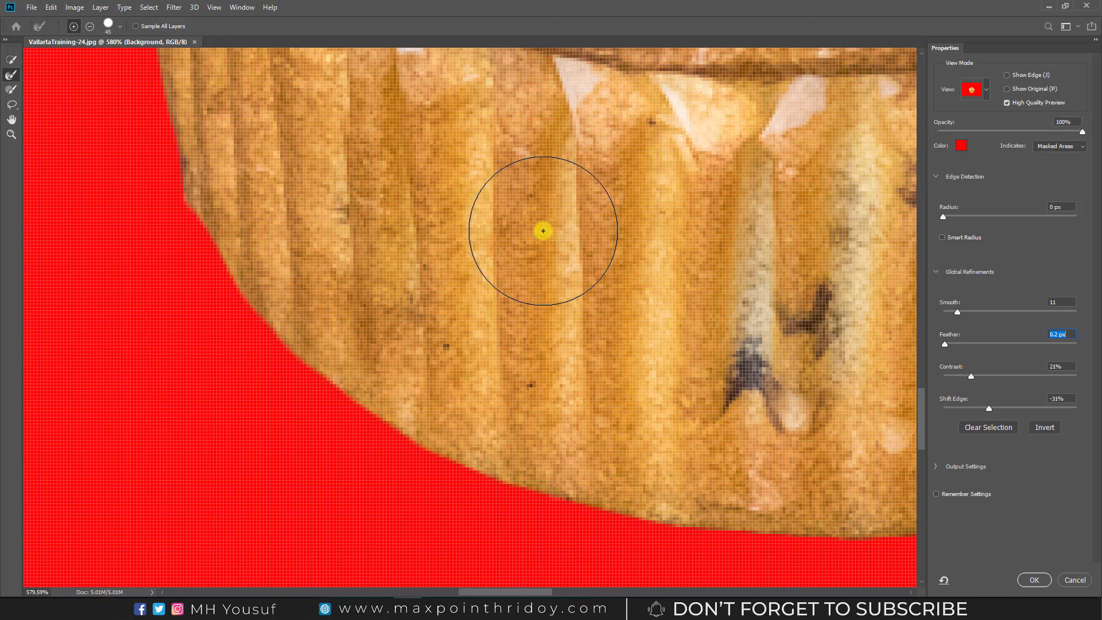
left_click(538, 229)
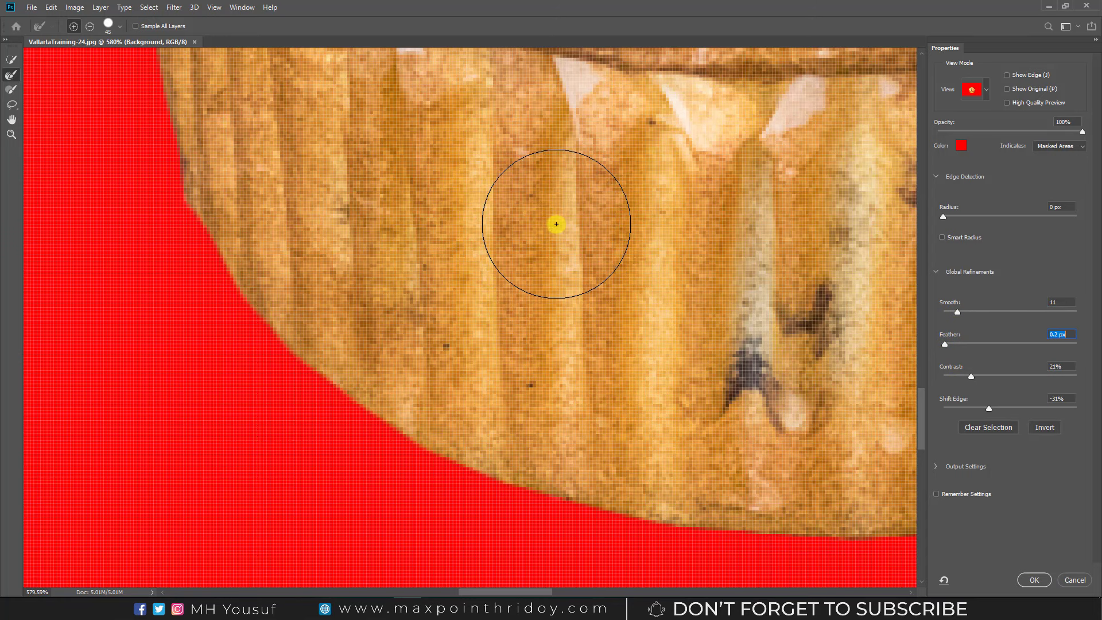
key("ctrl+1")
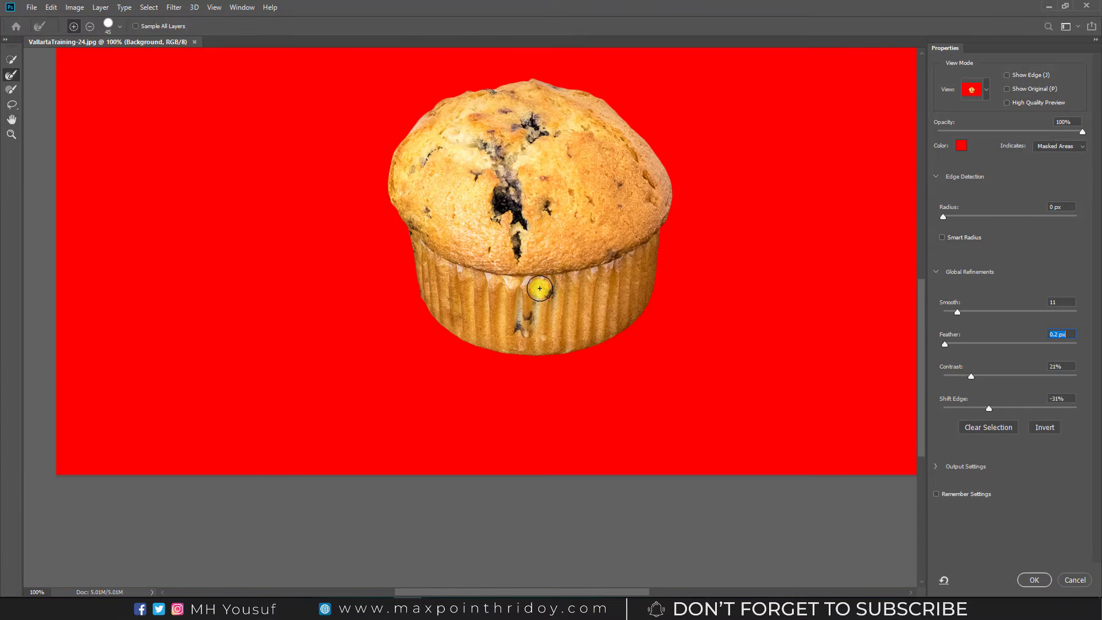
Step: Apply the refined edge, then undo an accidental layer copy to keep the muffin selected
left_click(1035, 576)
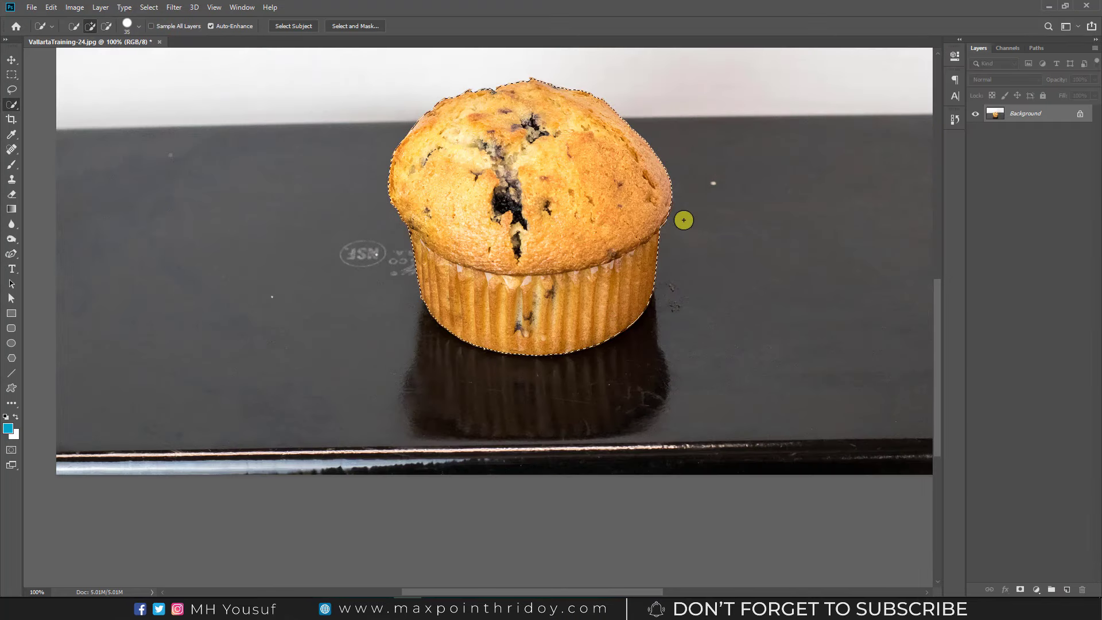
scroll(632, 258, "up", 1)
scroll(576, 287, "up", 2)
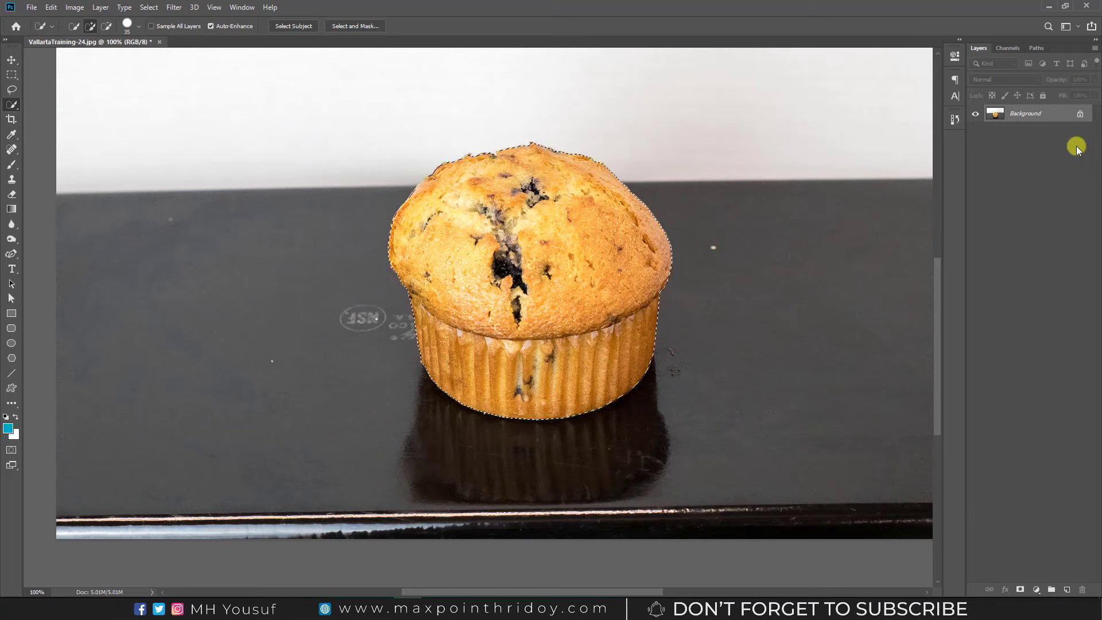
key("ctrl+j")
key("ctrl+z")
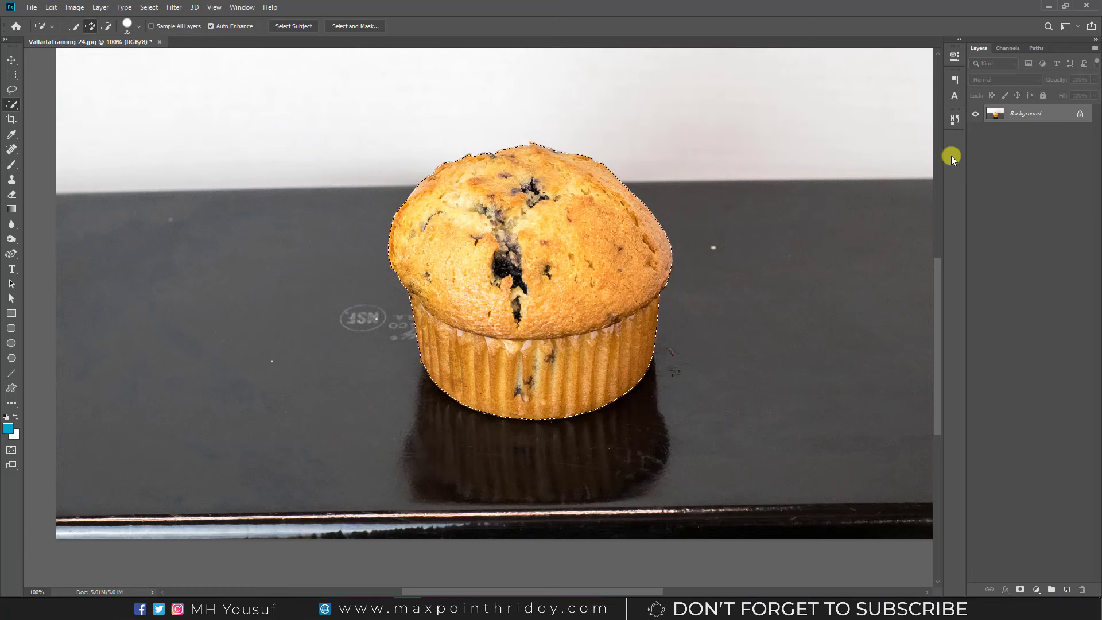
Step: Mask the muffin on Layer 0 and place a blue Solid Color fill layer beneath it
left_click(1021, 589)
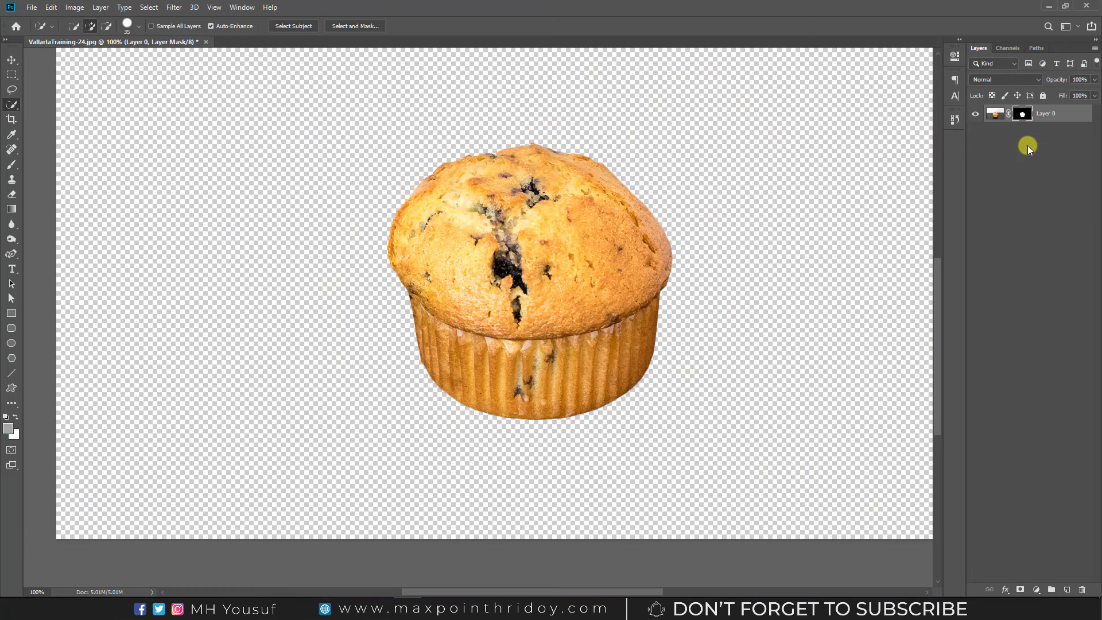
left_click(1037, 590)
left_click(1005, 381)
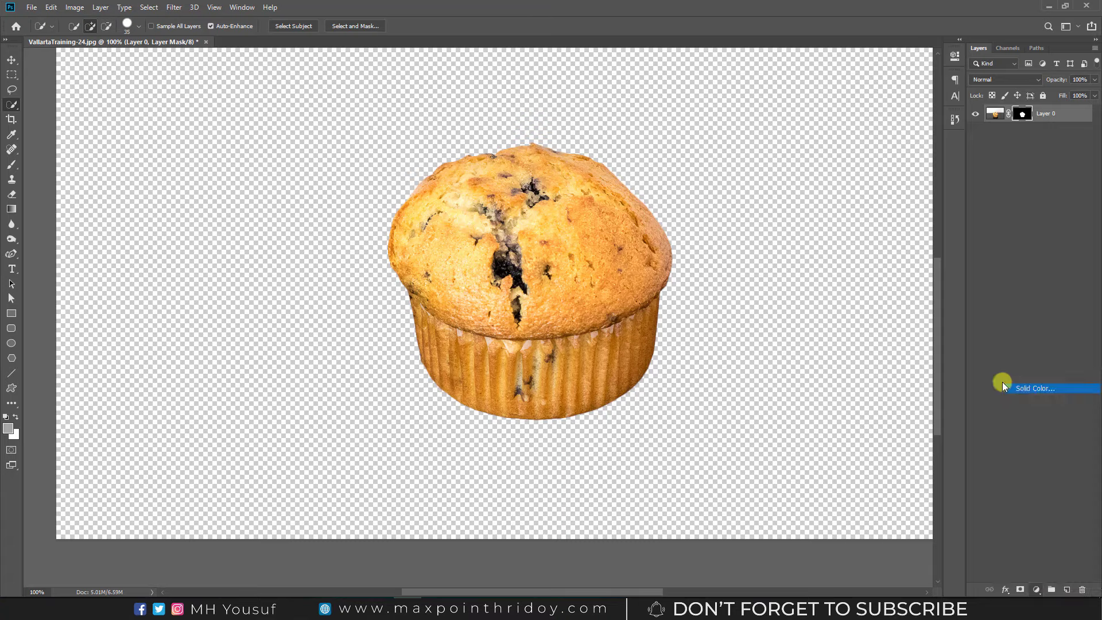
left_click(991, 311)
key("w")
left_click_drag(1057, 114, 1058, 155)
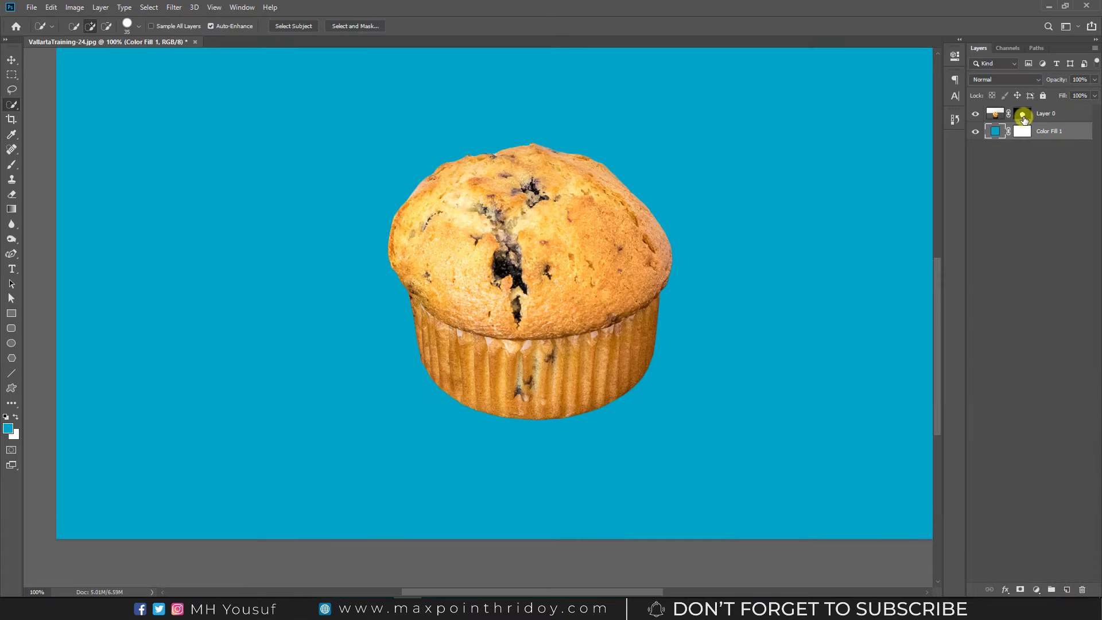
Step: Apply the layer mask permanently to Layer 0 and delete the blue fill layer
left_click(1025, 117)
right_click(1025, 117)
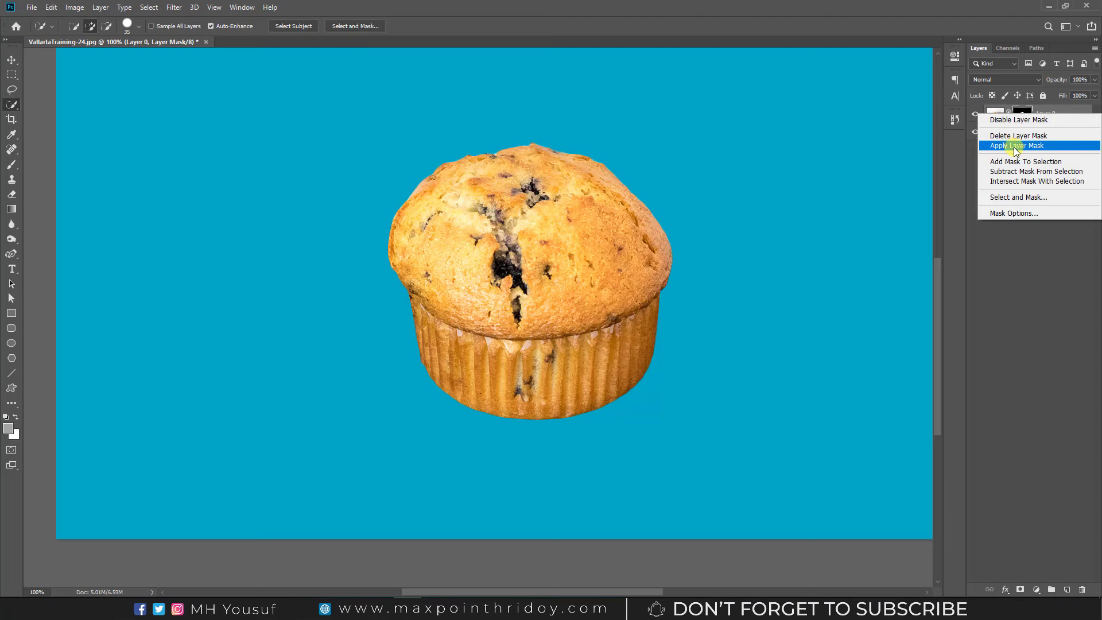
left_click(1026, 147)
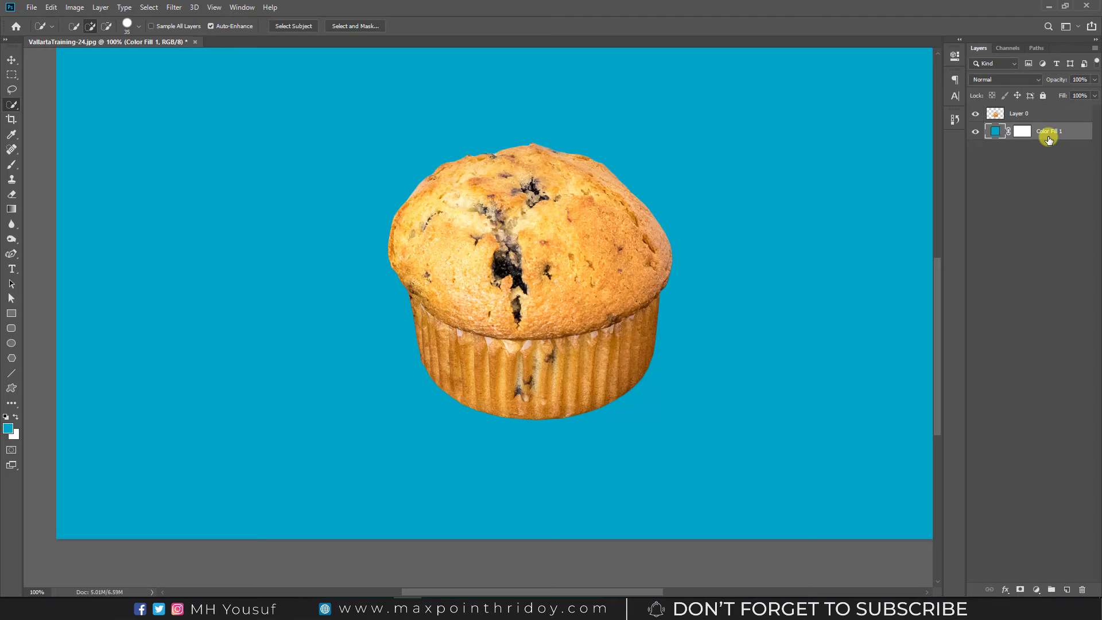
left_click(1045, 136)
key("Delete")
Step: Crop the canvas to a rectangular selection drawn around the muffin
left_click(10, 75)
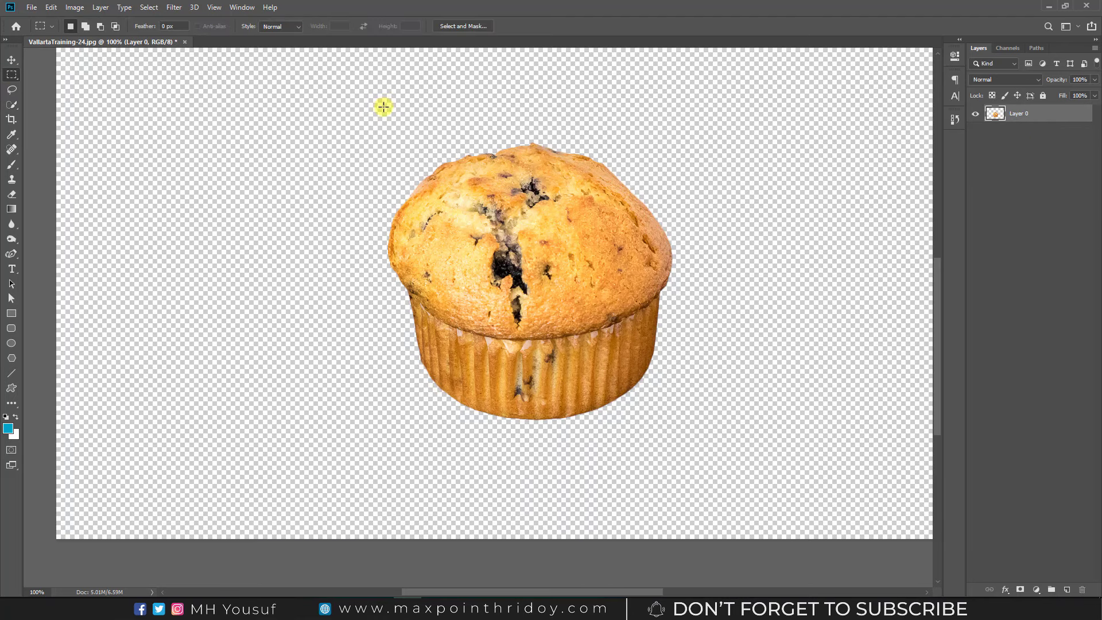
left_click_drag(357, 125, 708, 444)
scroll(556, 148, "down", 3)
scroll(550, 305, "up", 1)
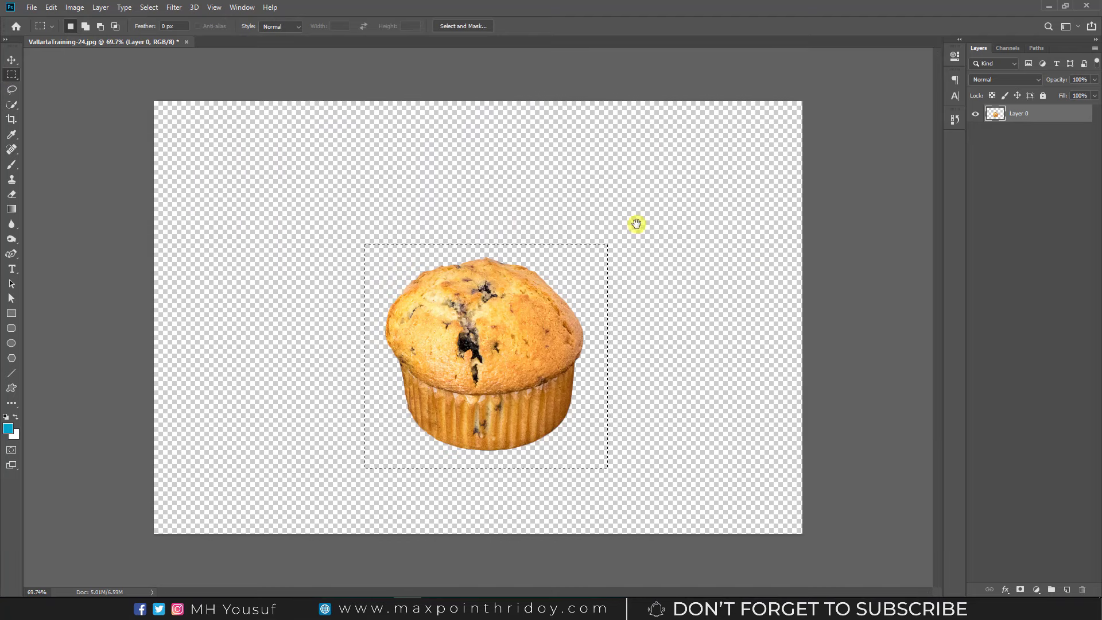
left_click(74, 7)
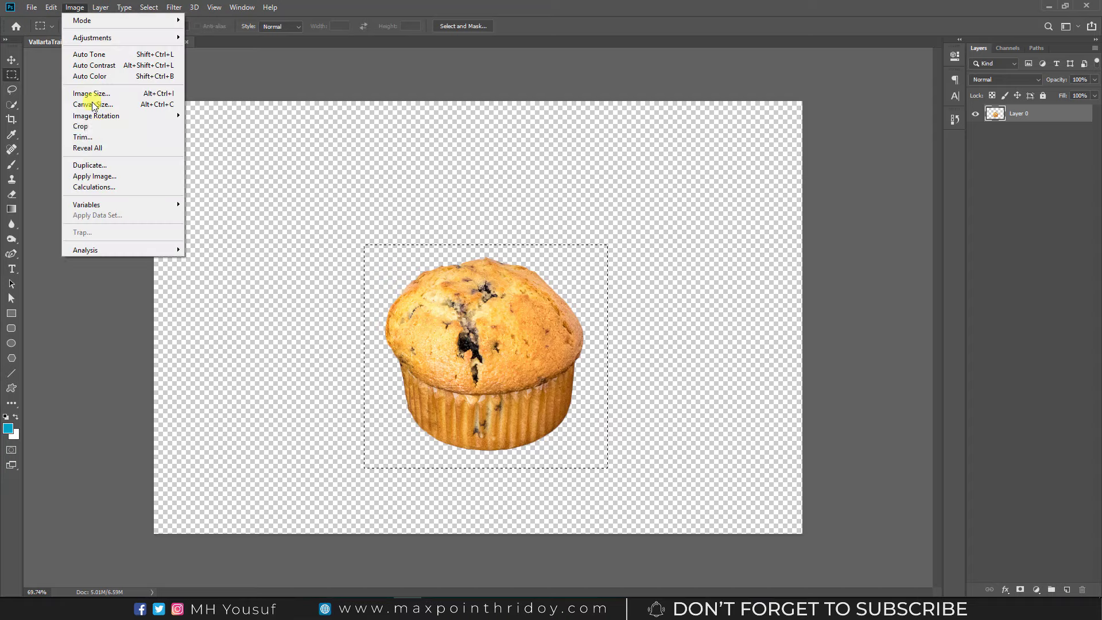
left_click(97, 128)
Step: Save a PNG copy named VallartaTraining-24, accepting the PNG options
key("ctrl+shift+s")
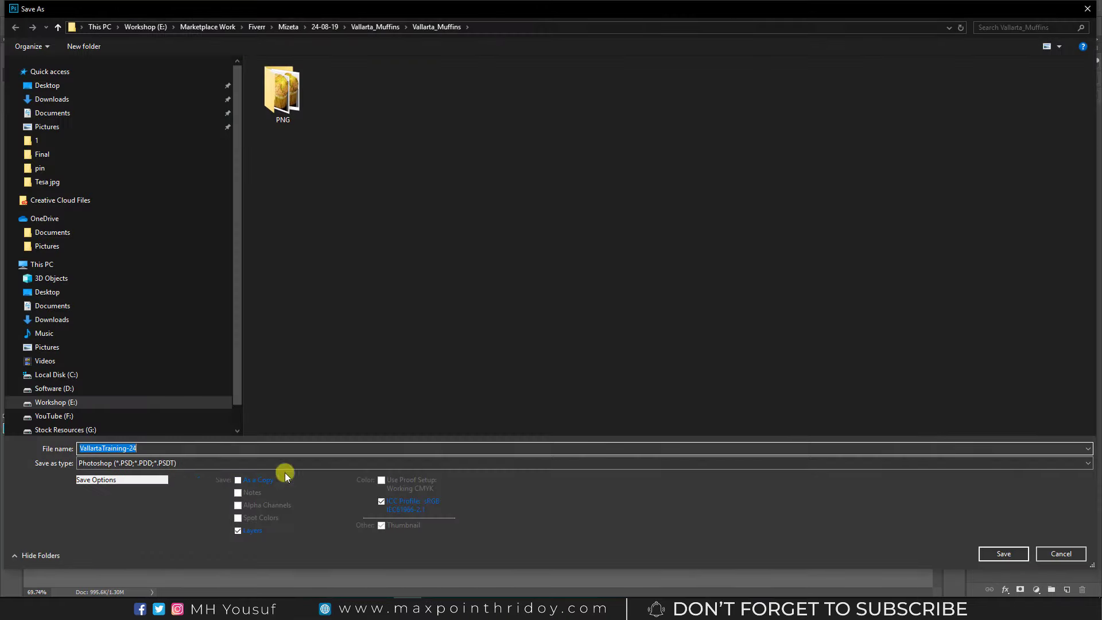
left_click(202, 463)
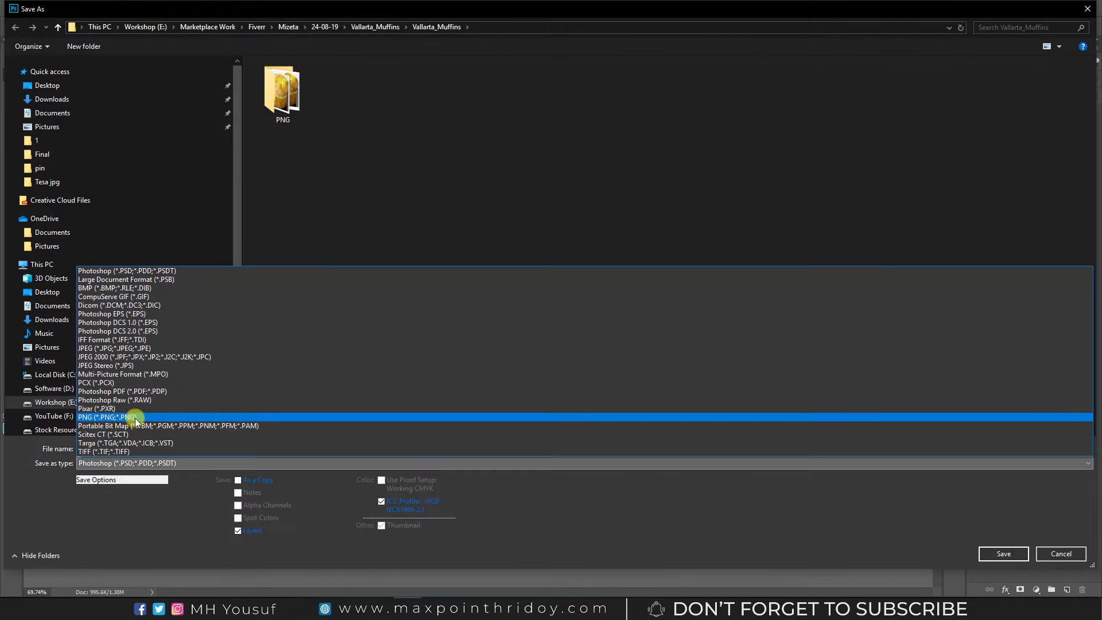
left_click(135, 418)
left_click(1004, 553)
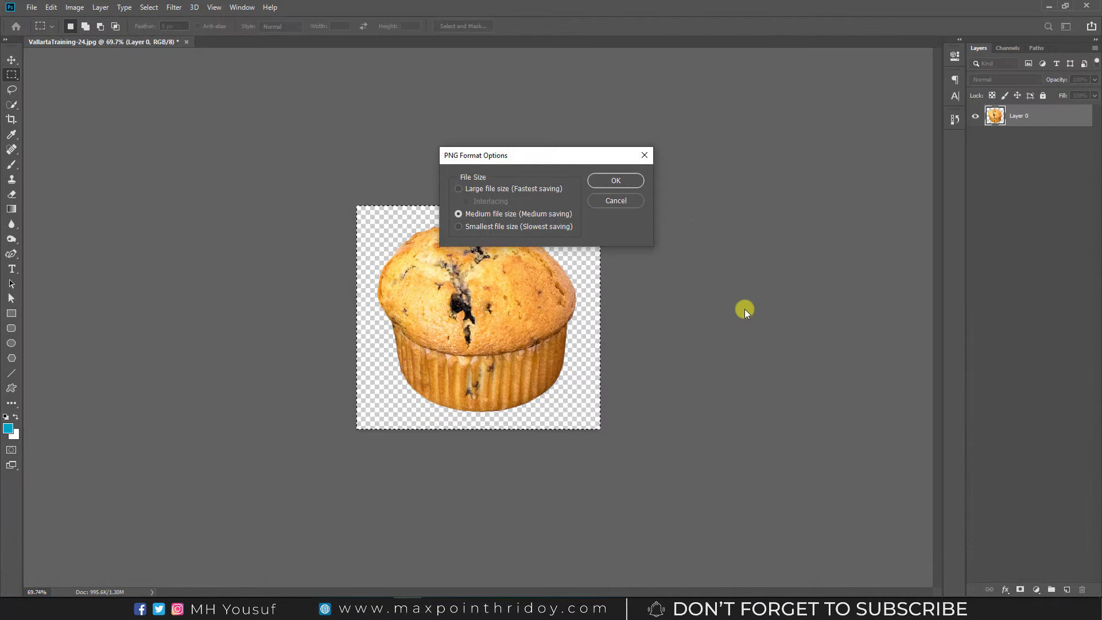
left_click(633, 179)
Step: Preview the saved muffin PNG, then drag New-1 from the proffesional pic folder into Photoshop
left_click(136, 555)
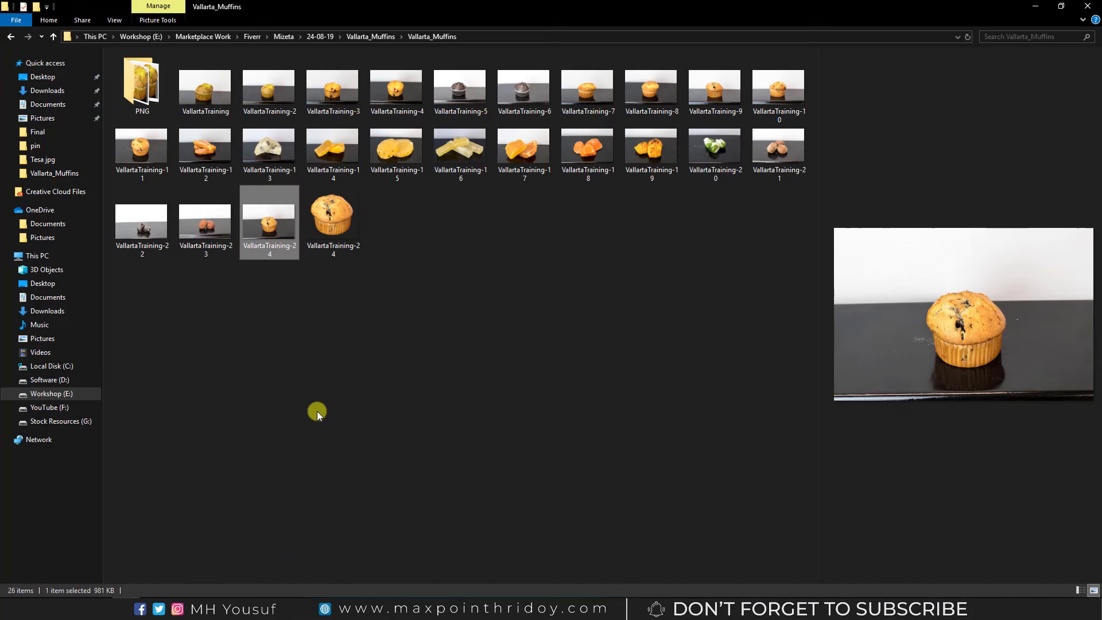
double_click(346, 216)
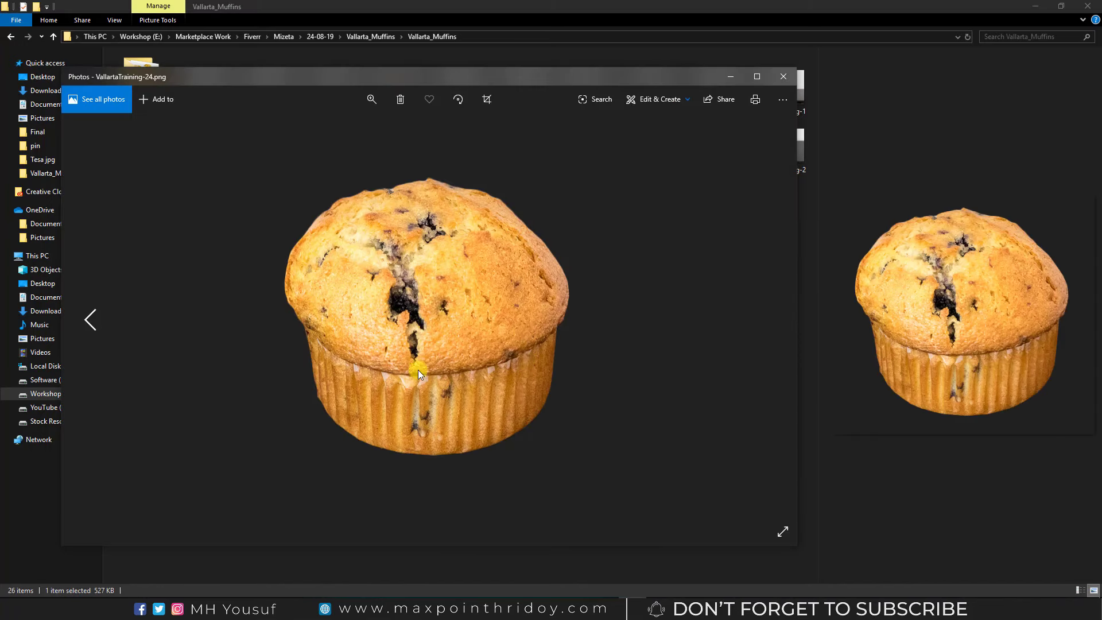
left_click(784, 77)
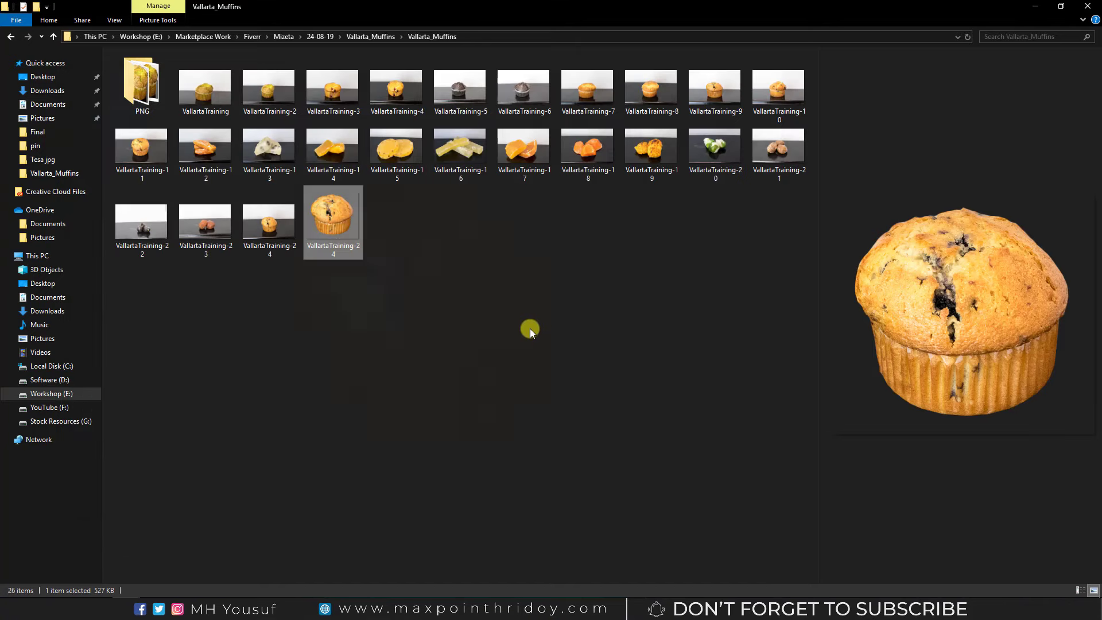
left_click(529, 328)
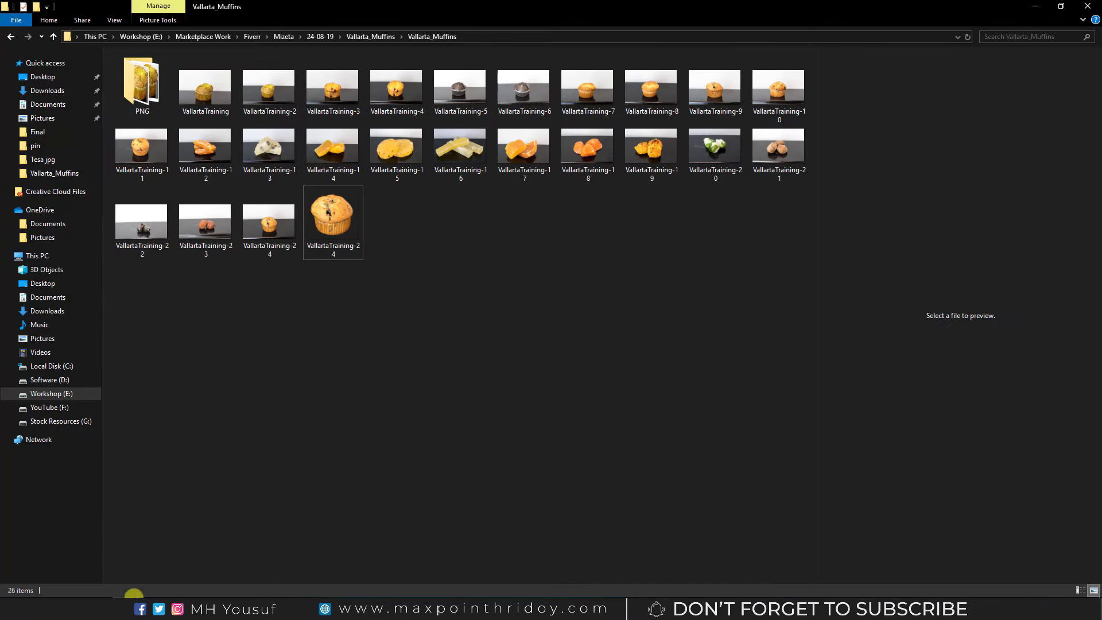
left_click(295, 569)
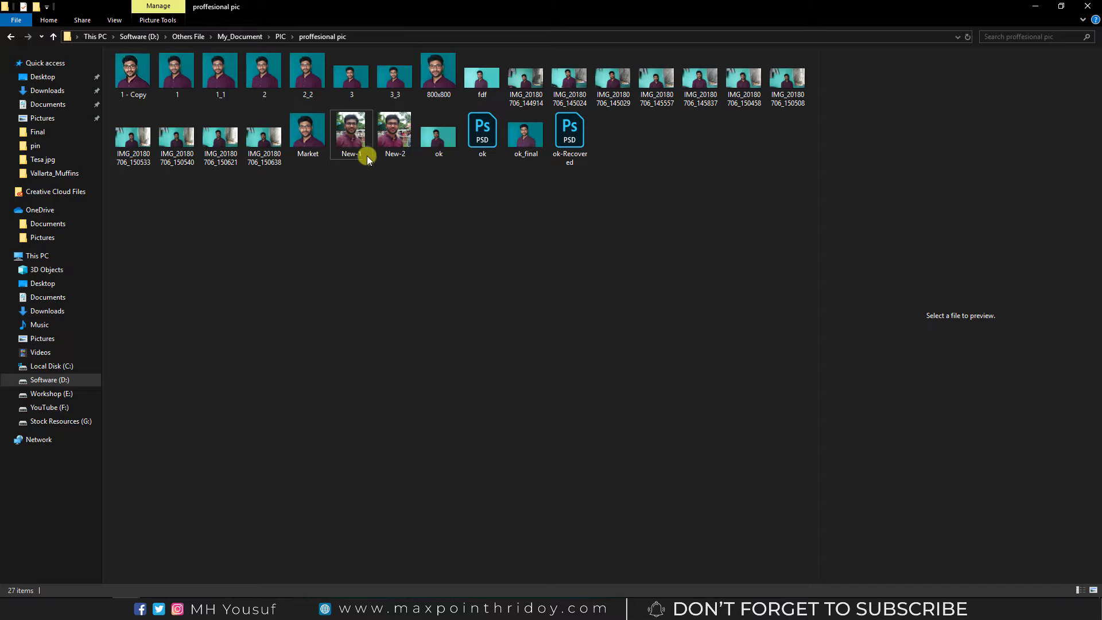
mouse_move(359, 137)
left_mouse_down()
mouse_move(426, 563)
mouse_move(568, 47)
left_mouse_up()
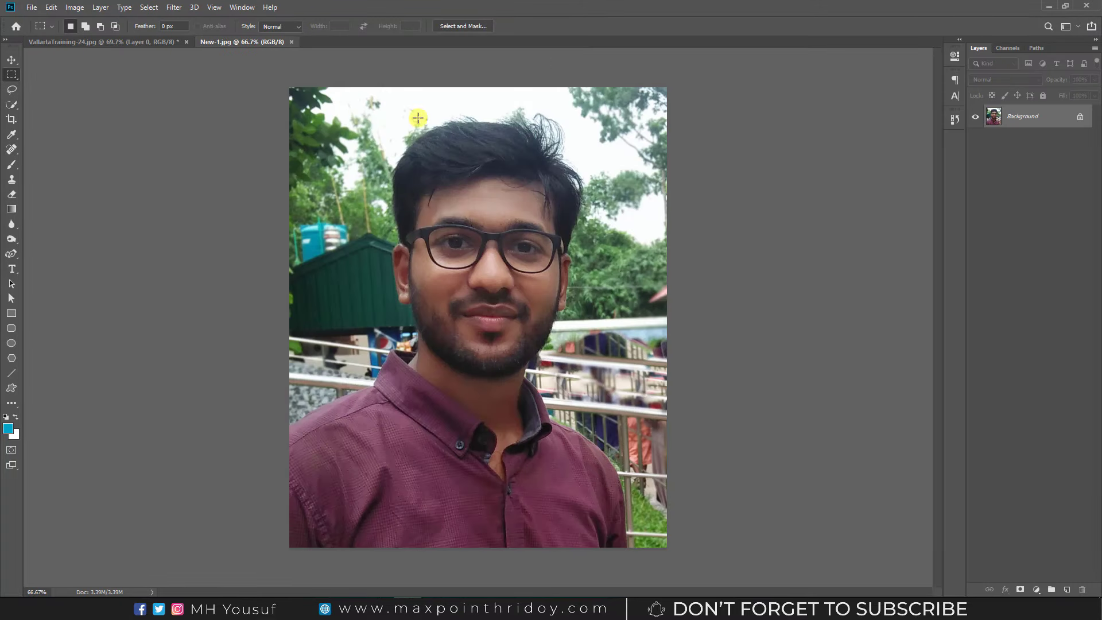
Step: Quick-select the man from hair down to shirt and extend it along the shoulder
left_click(11, 105)
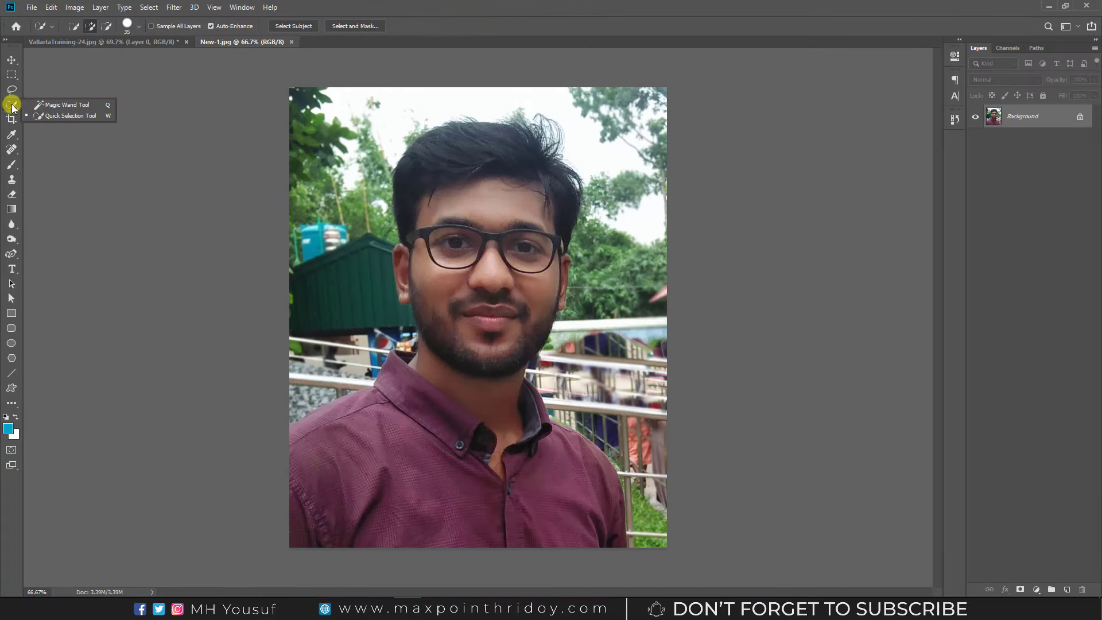
left_click(58, 102)
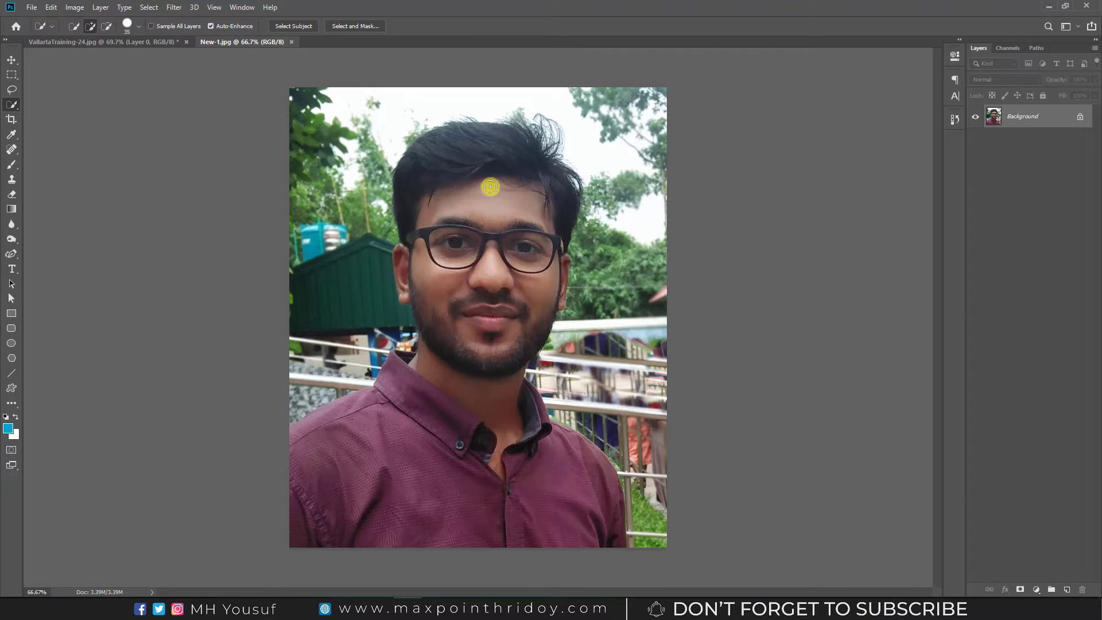
left_click_drag(490, 187, 397, 498)
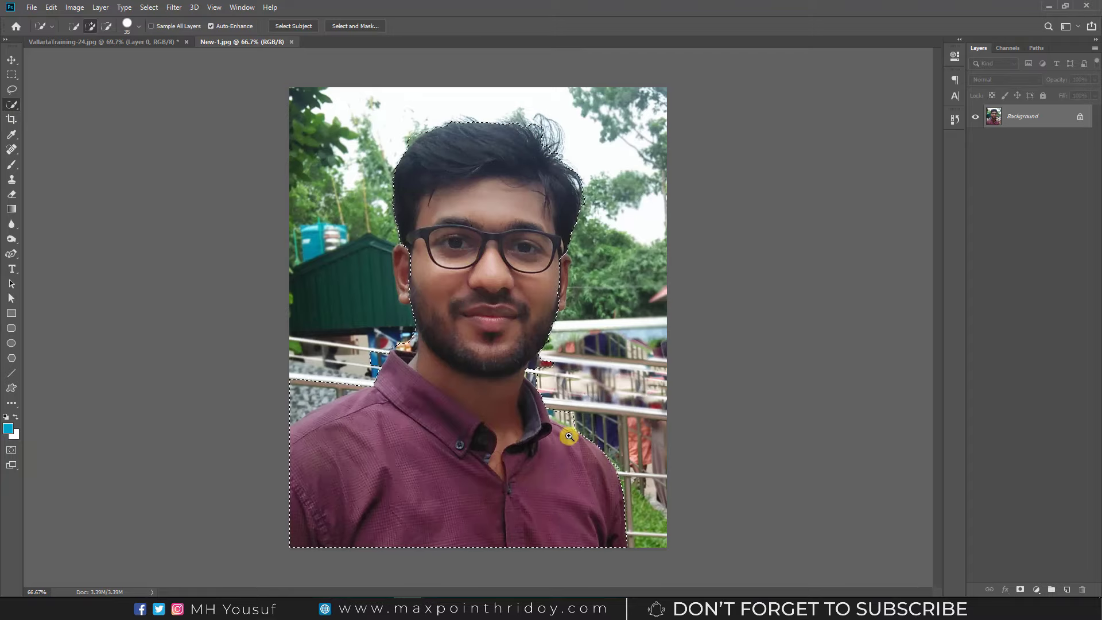
mouse_move(563, 524)
left_mouse_down()
mouse_move(566, 384)
mouse_move(549, 368)
mouse_move(586, 423)
left_mouse_up()
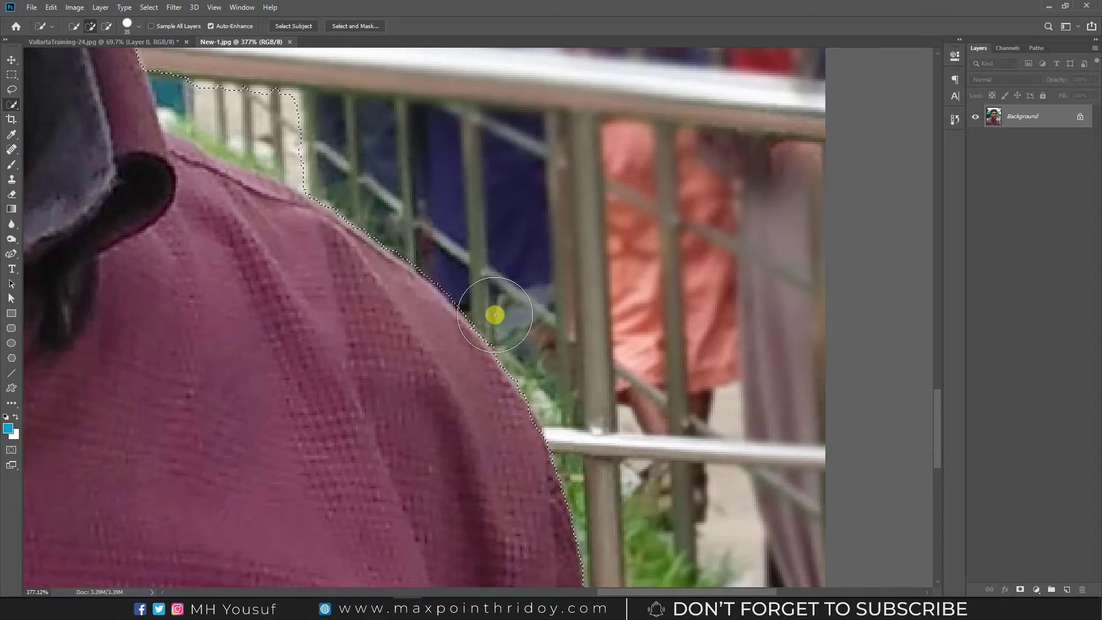
left_click_drag(524, 400, 572, 406)
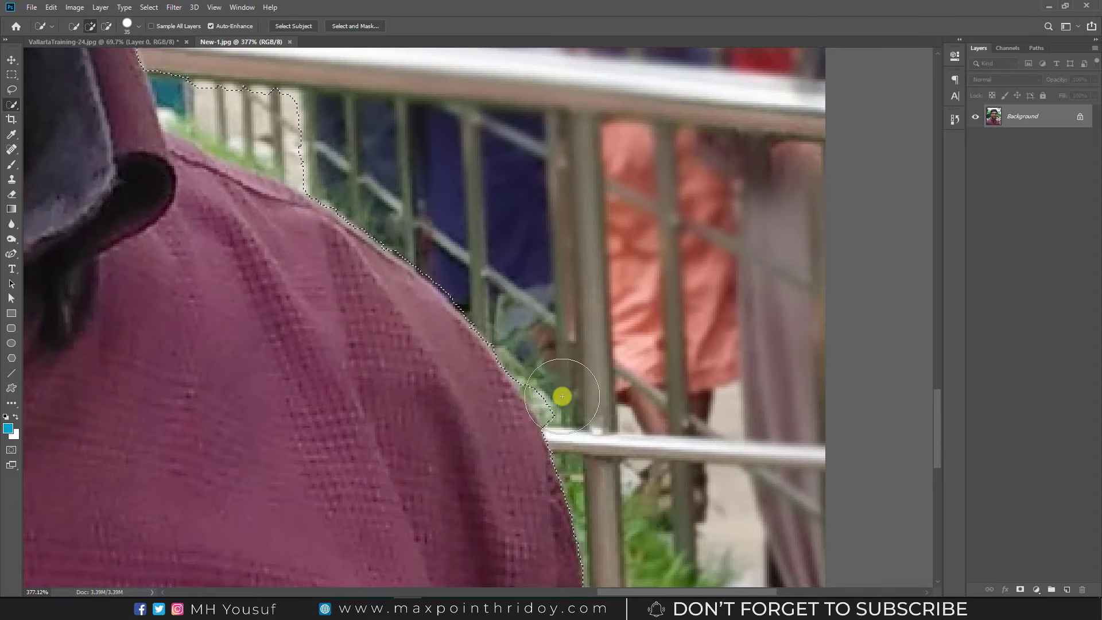
Step: Subtract with Alt so the selection follows the shirt's shoulder contour by the railing
key("alt")
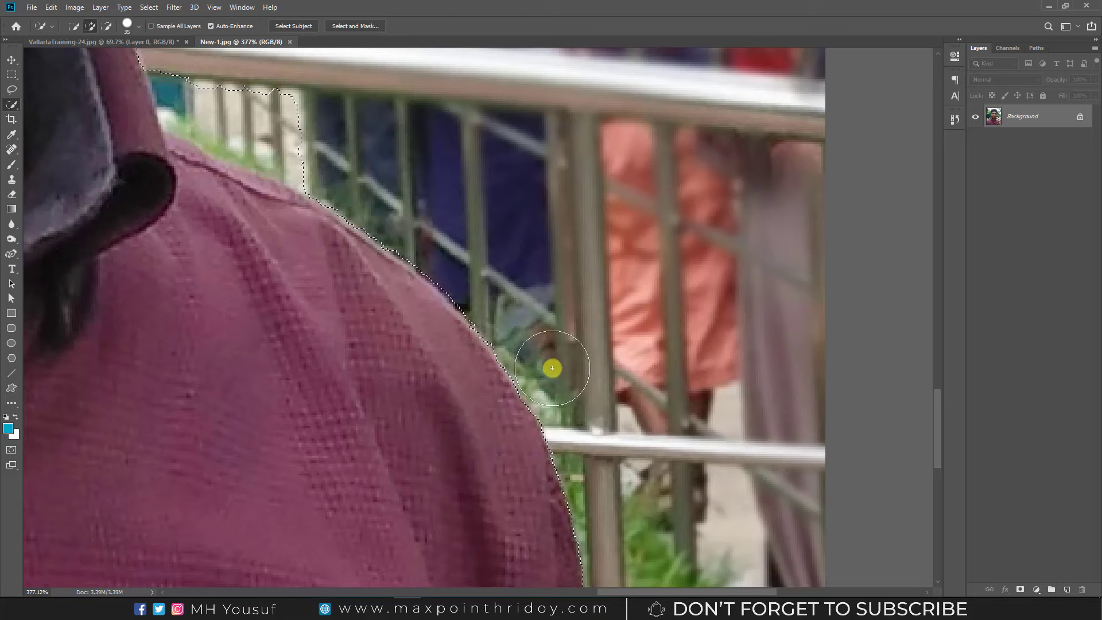
left_click_drag(328, 140, 523, 370)
left_click_drag(632, 467, 687, 505)
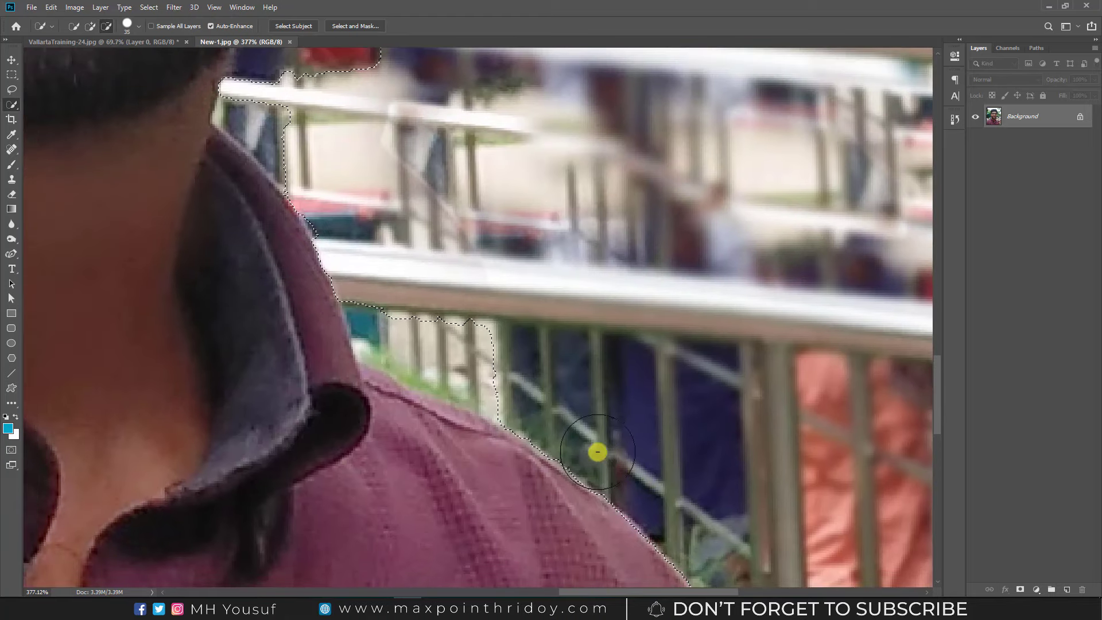
left_click_drag(532, 501, 575, 529)
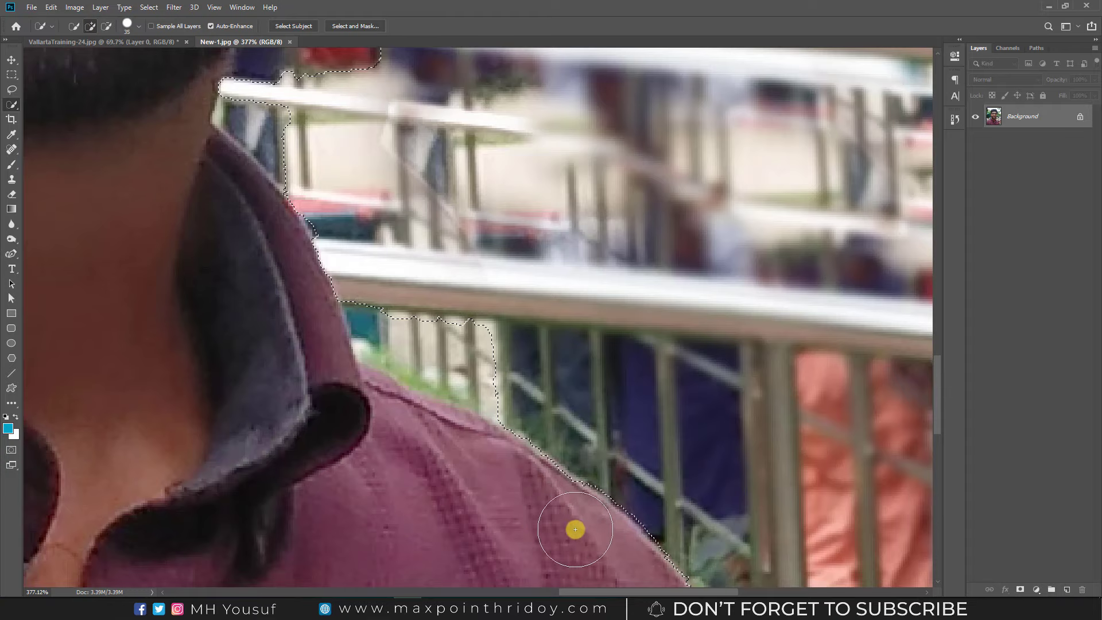
left_click_drag(574, 468, 495, 408)
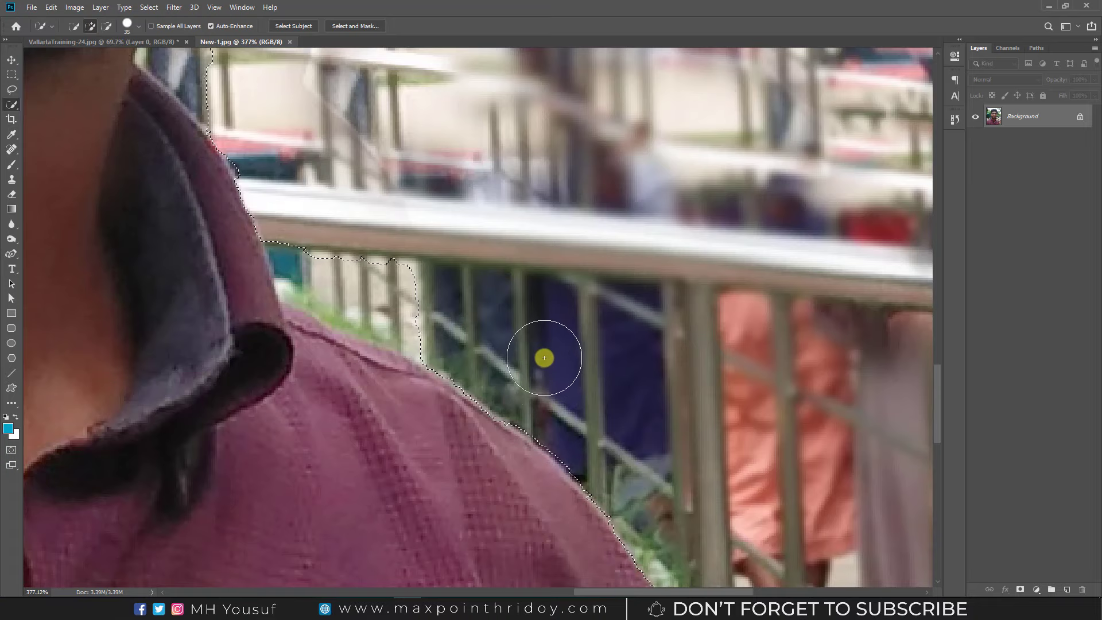
Step: Use the Lasso to cut the railing background away from the shoulder edge
left_click(11, 90)
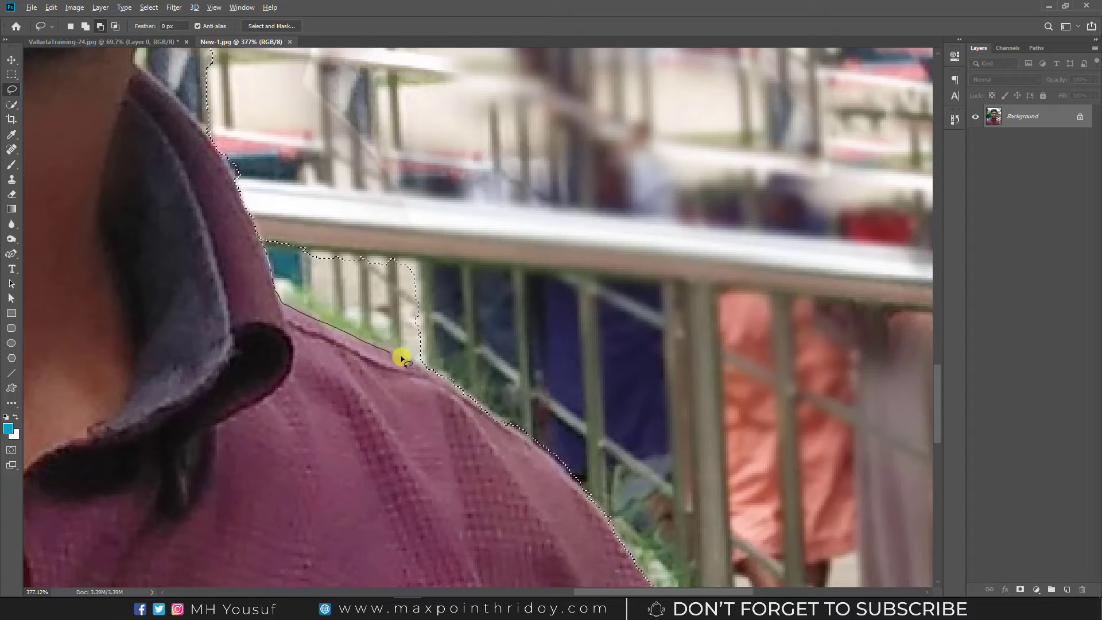
mouse_move(460, 379)
left_mouse_down()
mouse_move(546, 436)
mouse_move(486, 378)
left_mouse_up()
key("shift")
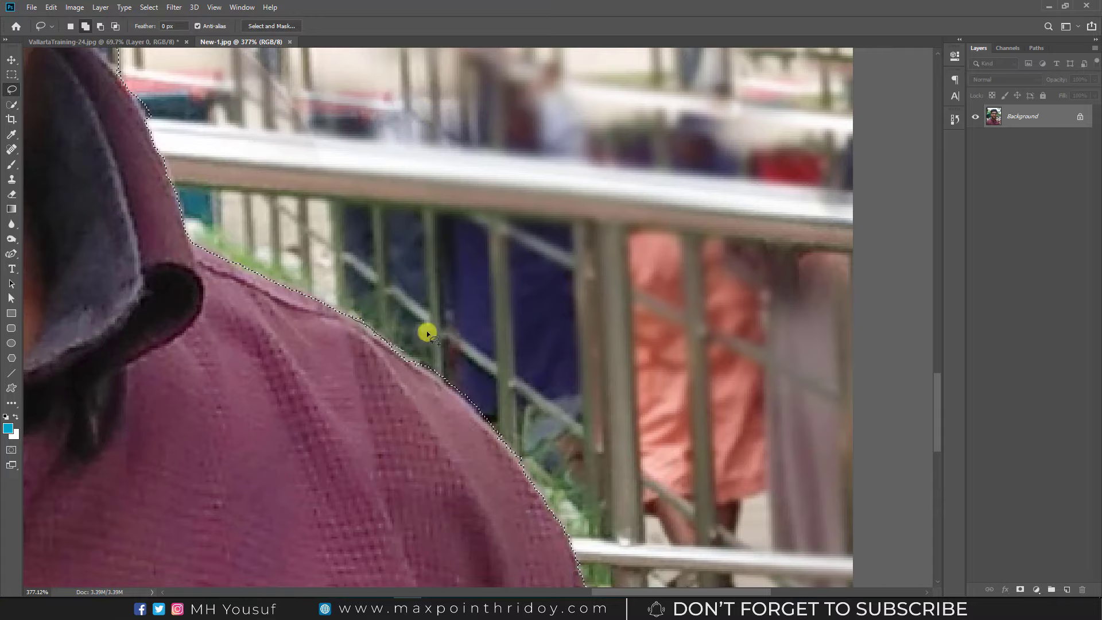
key("alt")
mouse_move(428, 333)
left_mouse_down()
mouse_move(379, 339)
mouse_move(410, 367)
left_mouse_up()
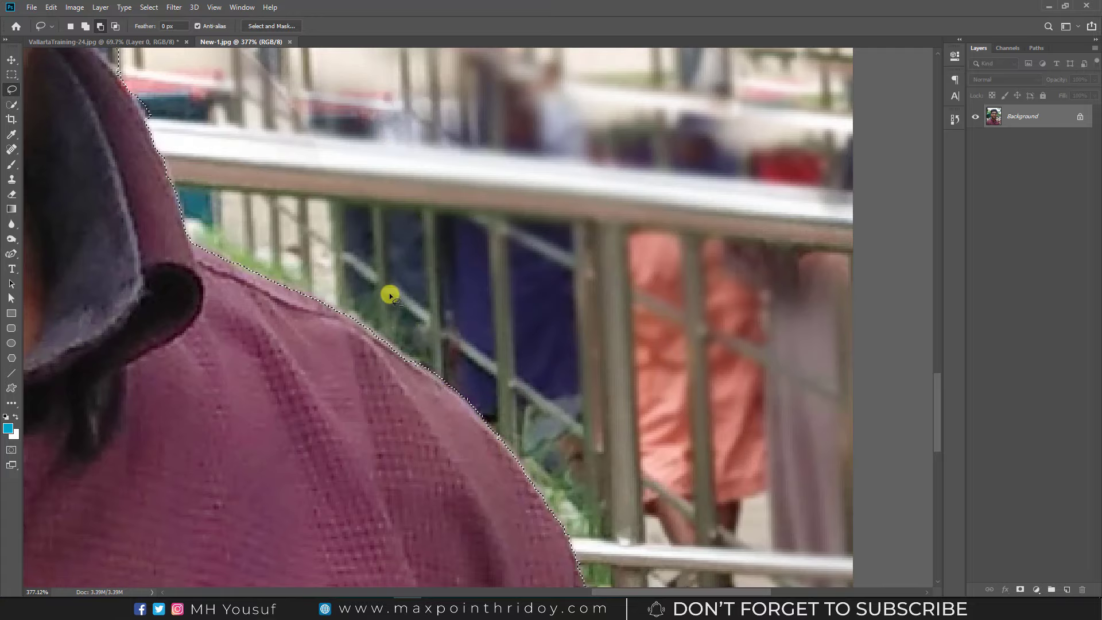
Step: Trace the neck and jaw edge with the Lasso, excluding the railing patches beside the neck
mouse_move(315, 296)
left_mouse_down()
mouse_move(499, 401)
mouse_move(487, 433)
left_mouse_up()
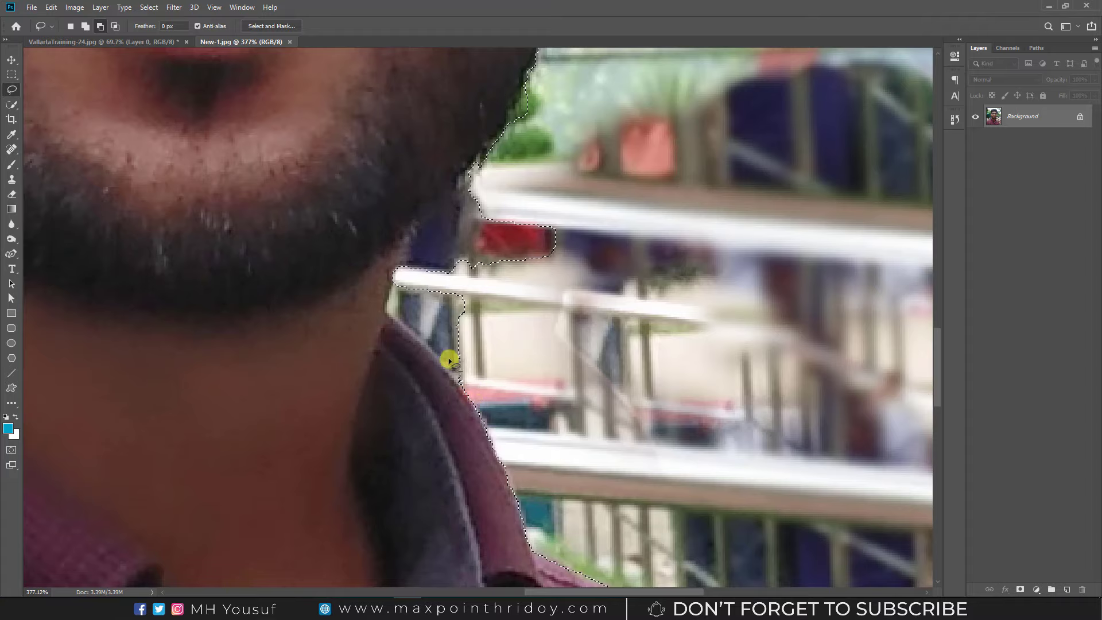
left_click_drag(450, 361, 399, 279)
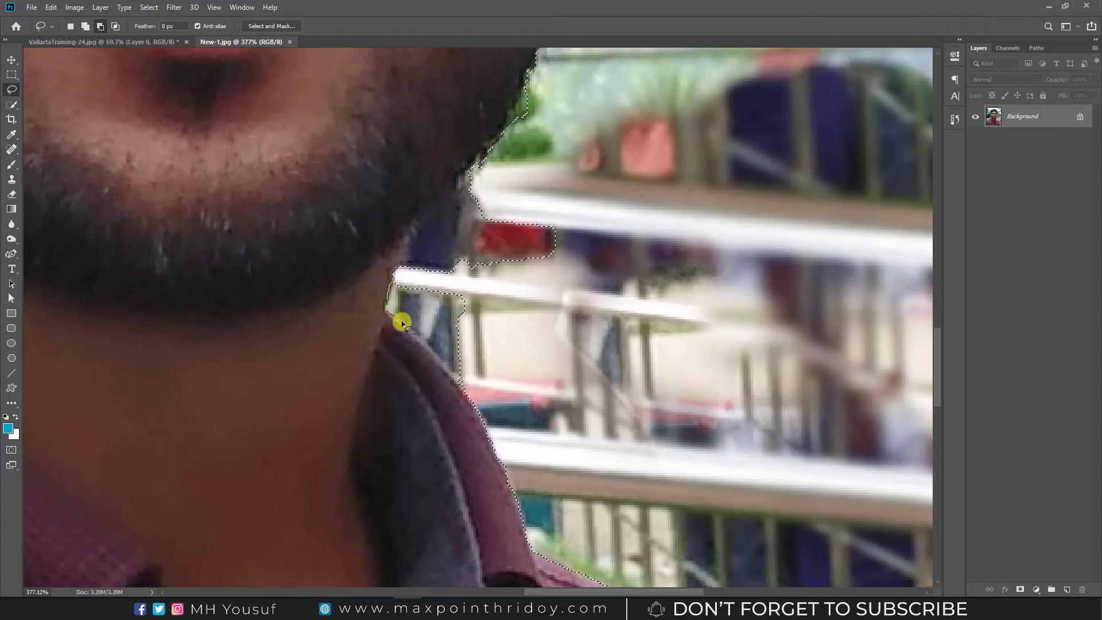
left_click_drag(460, 381, 391, 316)
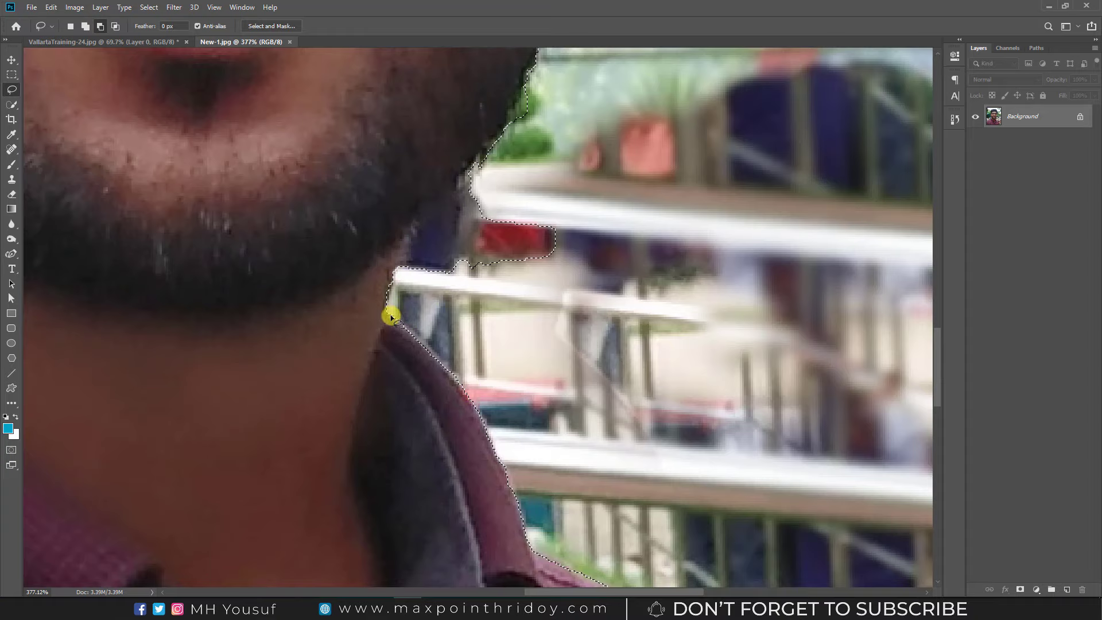
mouse_move(464, 286)
left_mouse_down()
mouse_move(511, 229)
mouse_move(503, 236)
left_mouse_up()
scroll(458, 283, "up", 2)
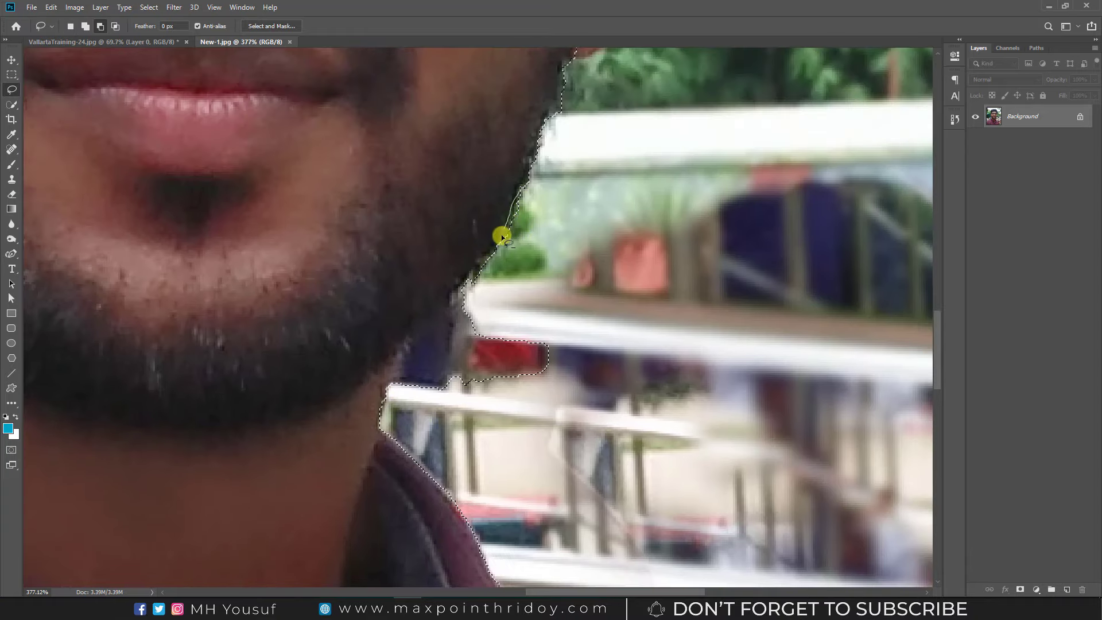
left_click_drag(439, 307, 401, 350)
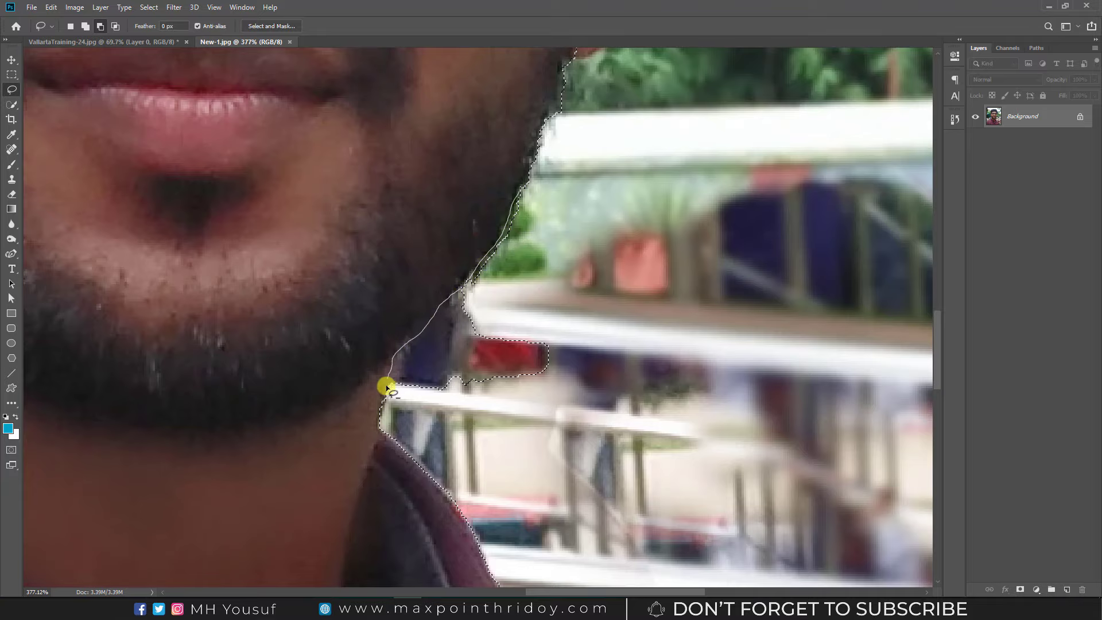
scroll(591, 315, "up", 5)
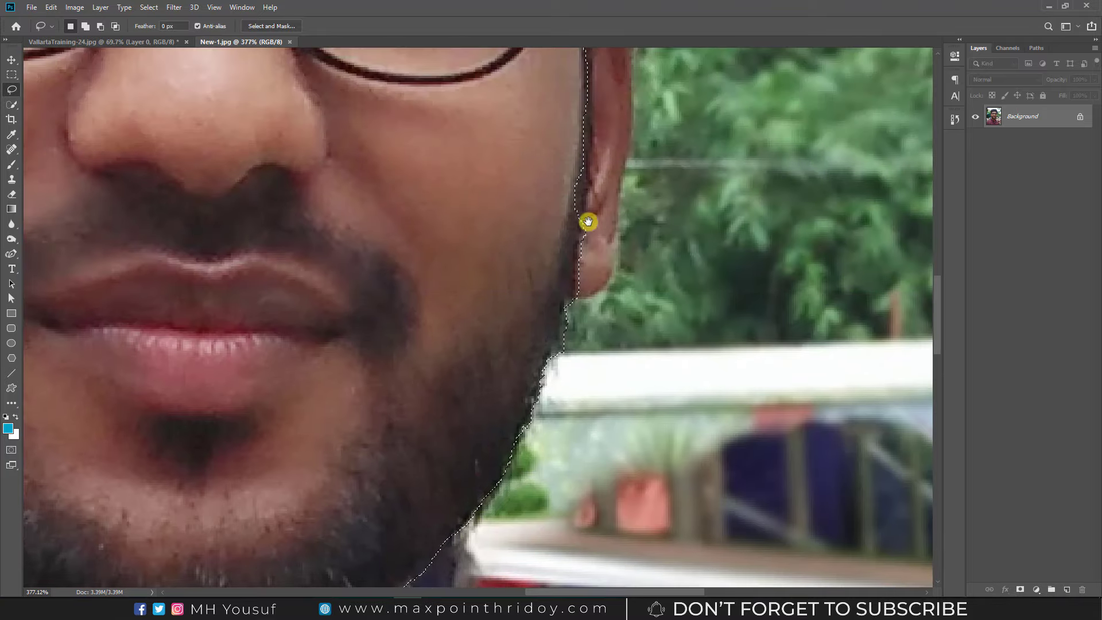
scroll(588, 222, "up", 2)
Step: Add the man's ear to the selection with the Quick Selection tool
left_click(11, 104)
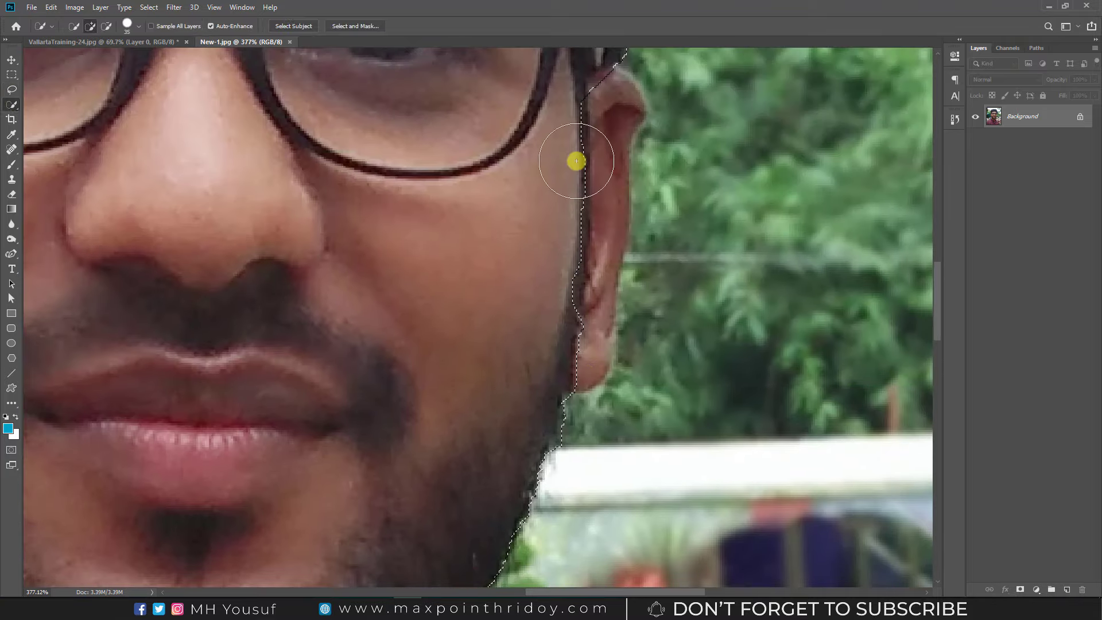
mouse_move(576, 161)
left_mouse_down()
mouse_move(565, 354)
mouse_move(640, 223)
left_mouse_up()
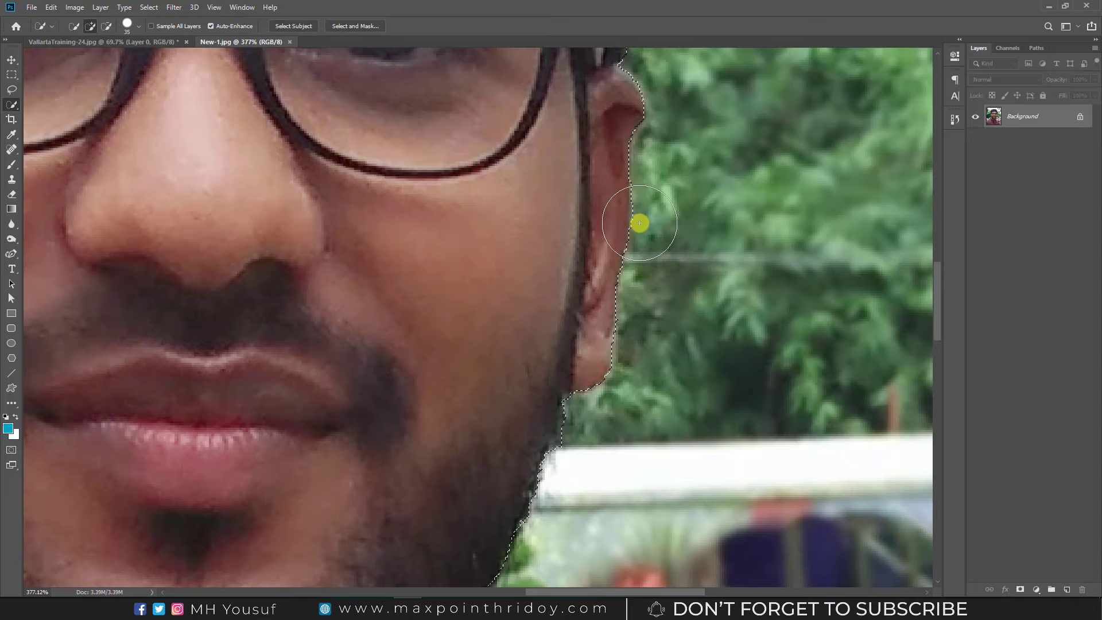
scroll(640, 223, "down", 3)
scroll(571, 308, "down", 3)
scroll(586, 239, "down", 3)
scroll(568, 278, "down", 2)
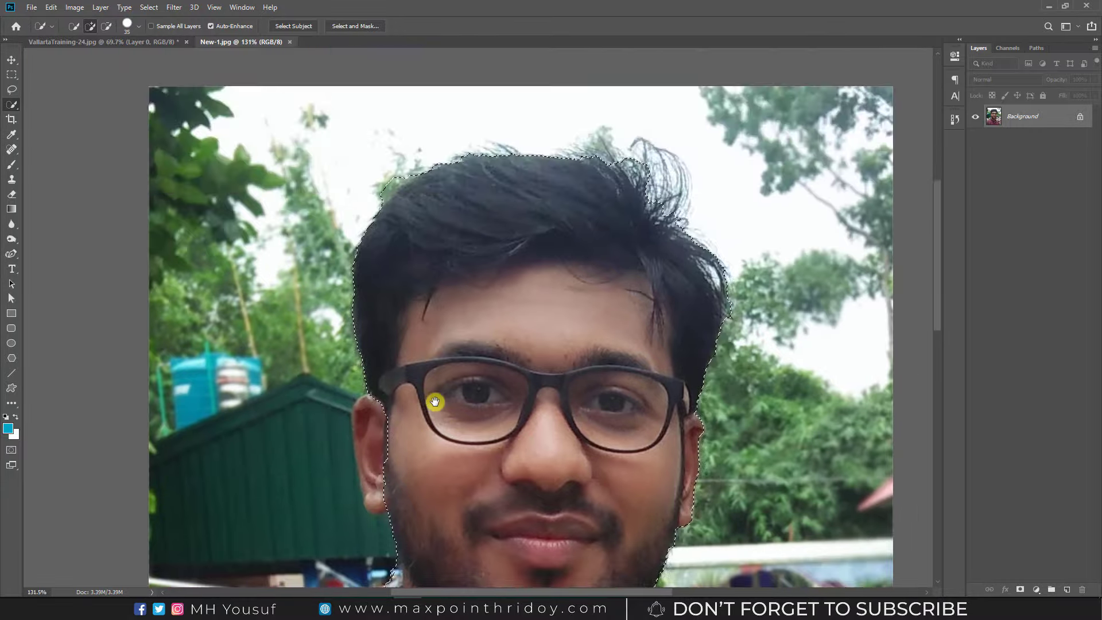
Step: Subtract the background lights beside the jaw and collar using a smaller brush
left_click_drag(435, 401, 449, 218)
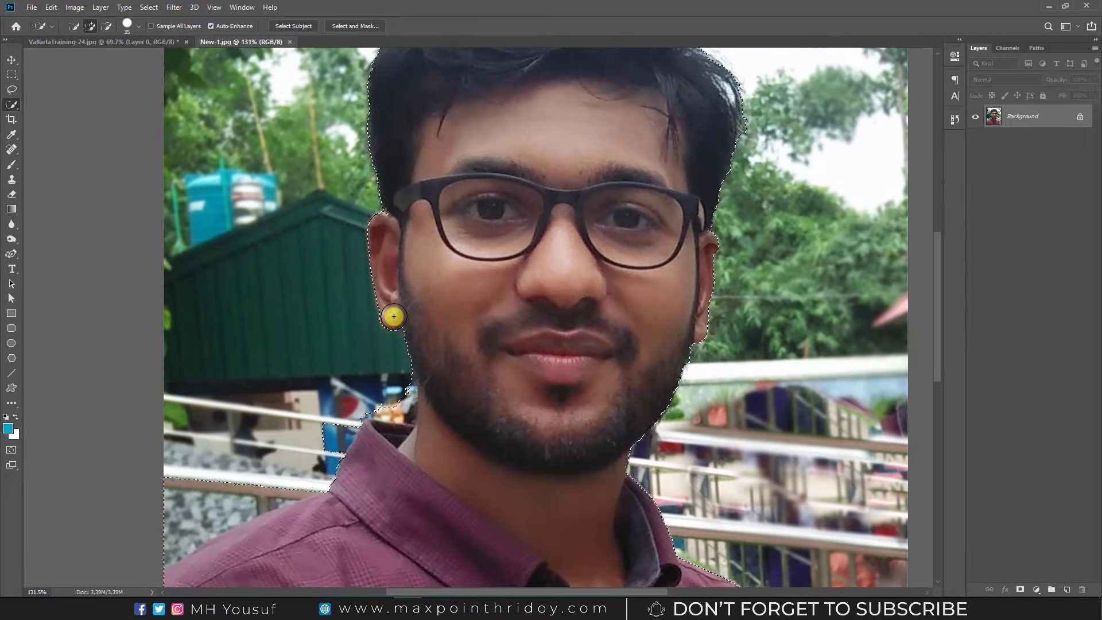
scroll(423, 328, "up", 3)
scroll(413, 308, "up", 2)
mouse_move(363, 246)
left_mouse_down()
mouse_move(430, 296)
mouse_move(496, 386)
left_mouse_up()
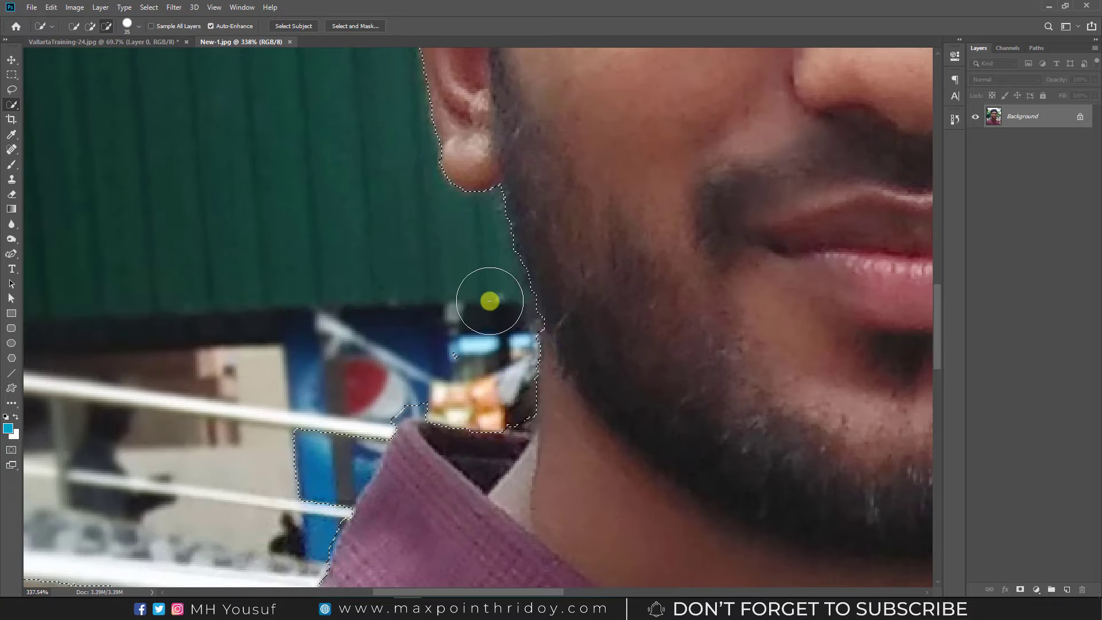
mouse_move(493, 300)
left_mouse_down()
mouse_move(498, 406)
mouse_move(499, 388)
mouse_move(525, 421)
mouse_move(488, 403)
mouse_move(462, 360)
left_mouse_up()
key("bracketleft")
key("bracketleft")
key("bracketleft")
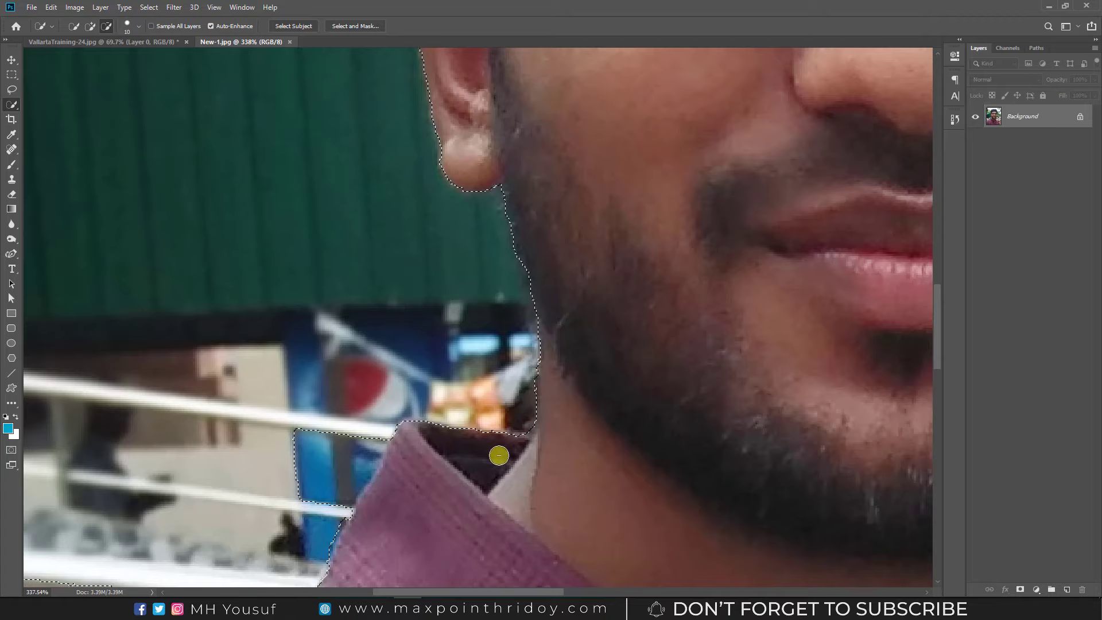
mouse_move(369, 488)
left_mouse_down()
mouse_move(425, 395)
mouse_move(350, 364)
left_mouse_up()
key("alt")
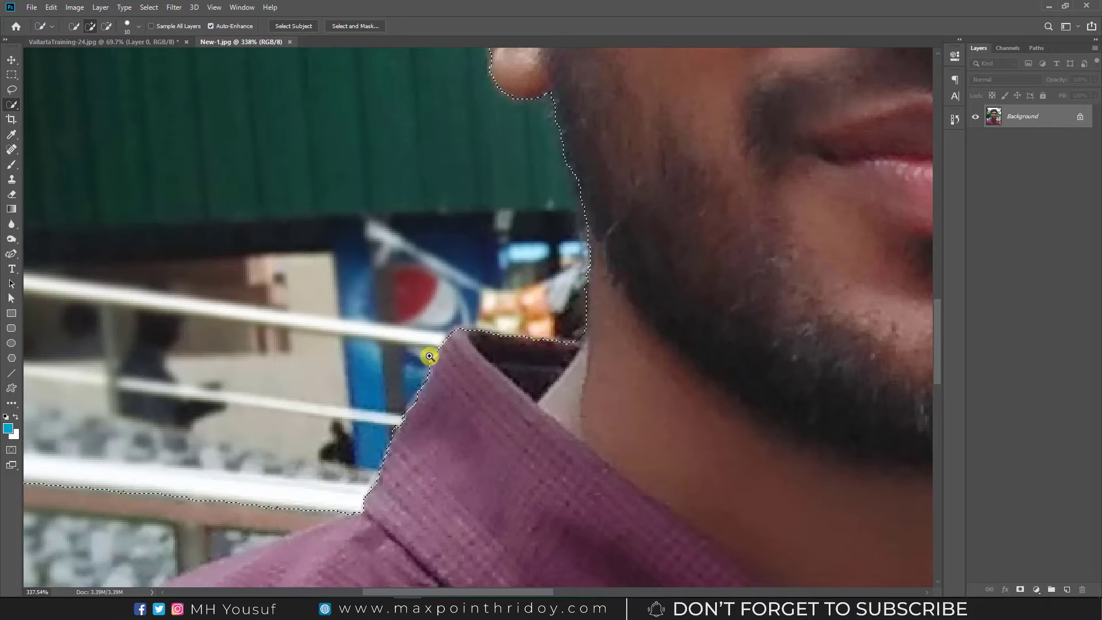
scroll(459, 340, "down", 3)
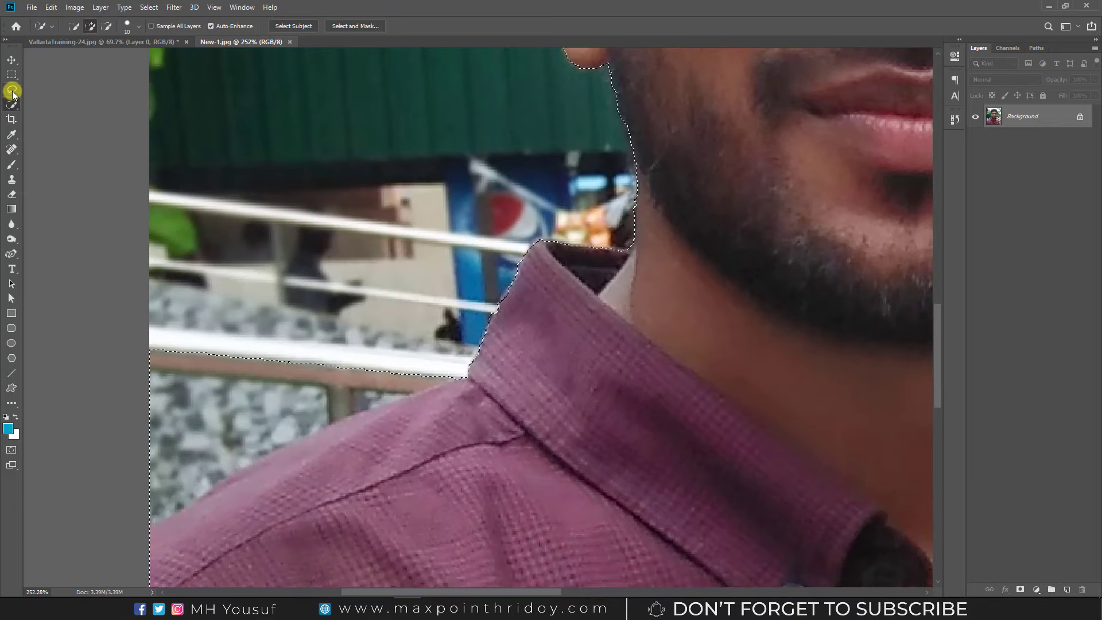
Step: Cut background out along the collar edge with freehand Lasso subtraction
left_click(12, 90)
scroll(511, 293, "up", 1)
scroll(540, 248, "up", 1)
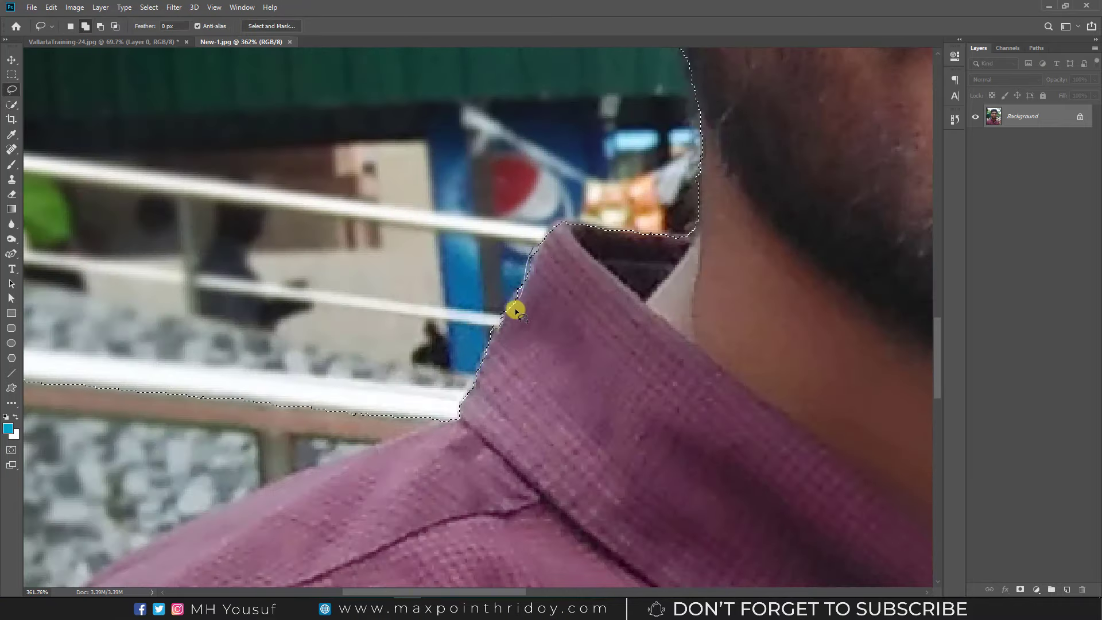
left_click_drag(527, 263, 513, 299)
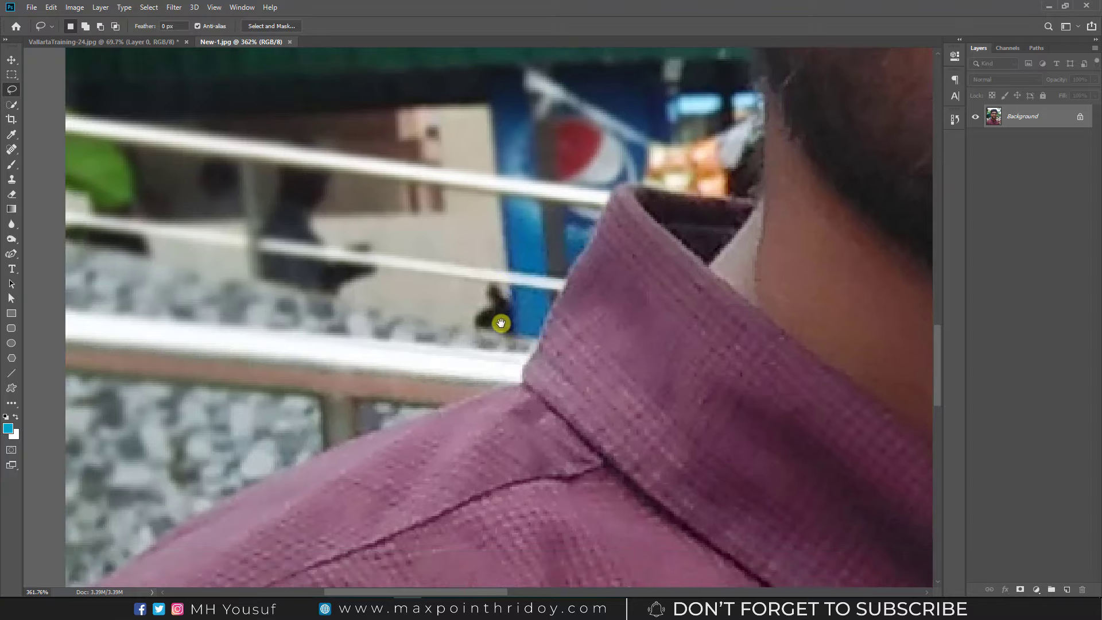
left_click_drag(485, 361, 445, 340)
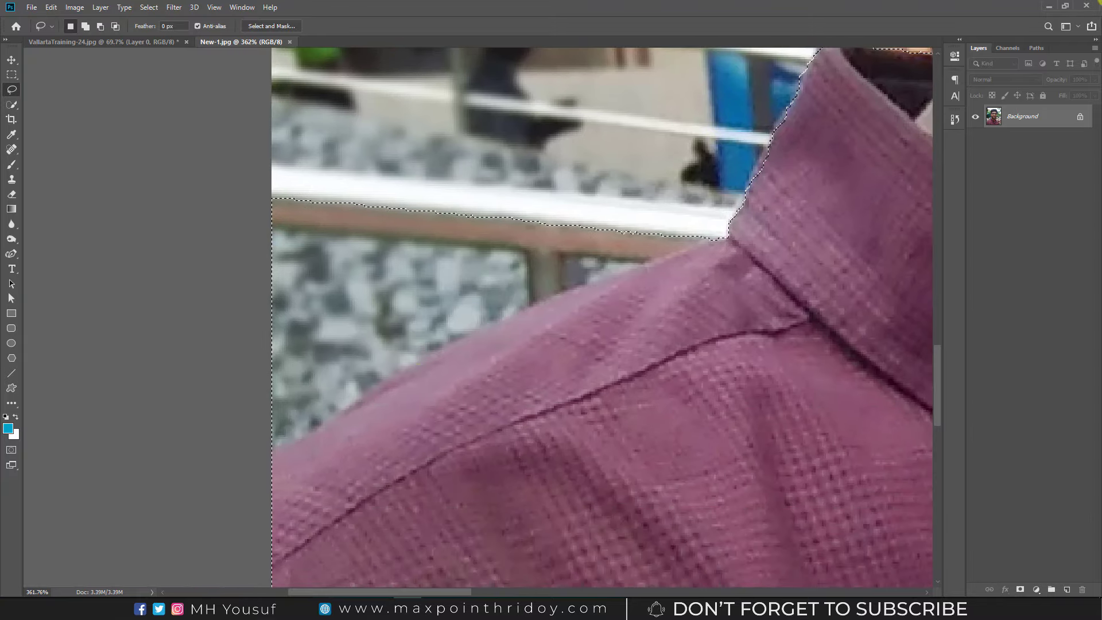
left_click_drag(313, 495, 721, 236)
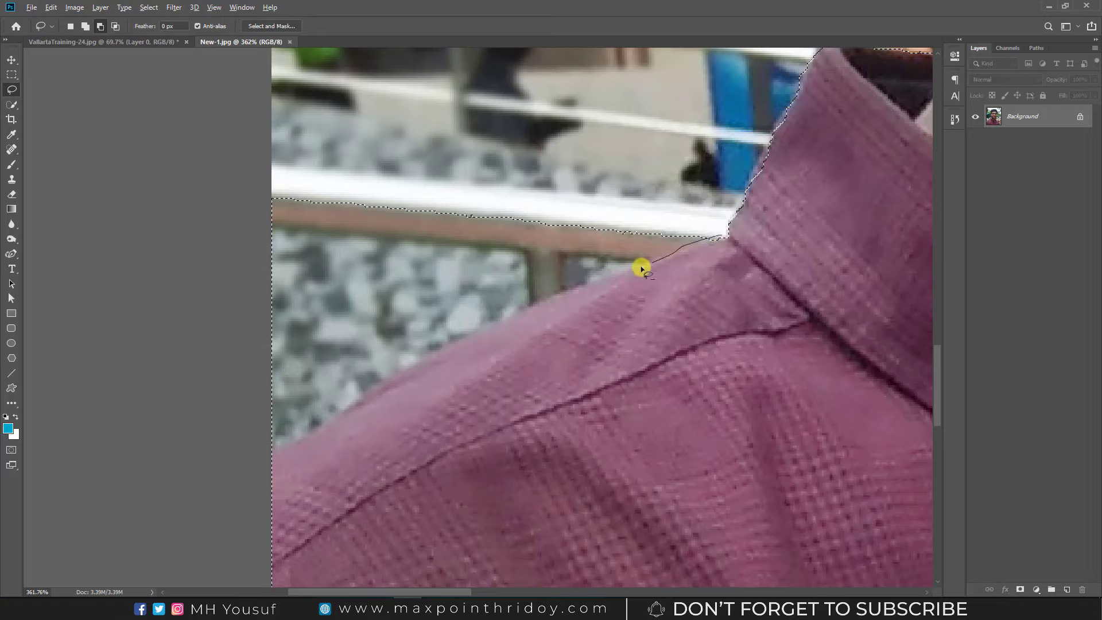
left_click_drag(389, 383, 206, 473)
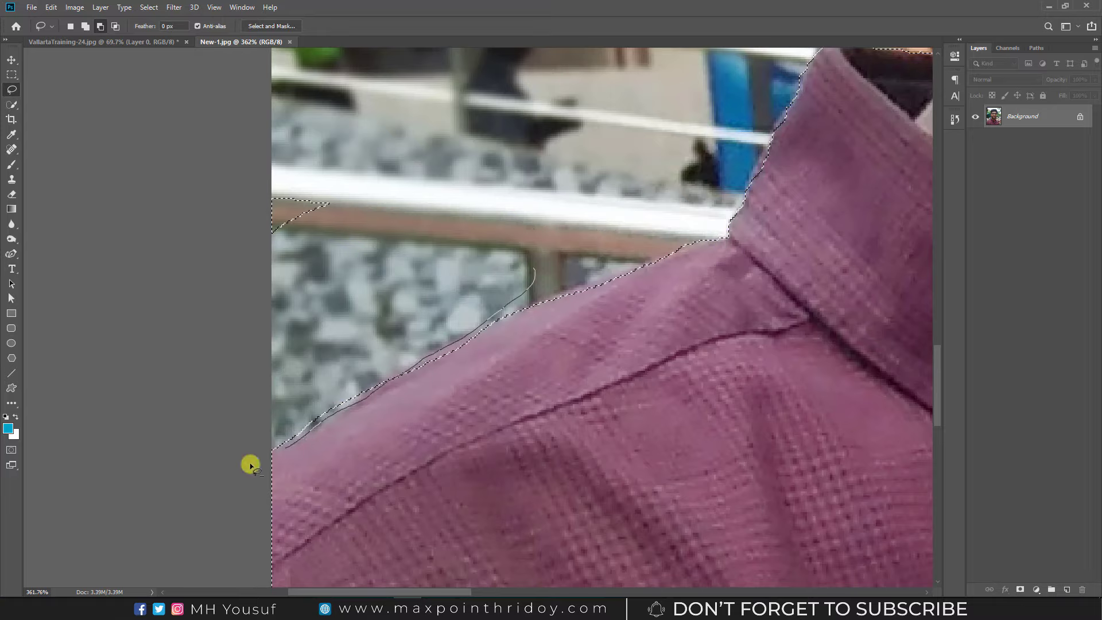
Step: Trim the railing and gravel off the selection along the shoulder
left_click_drag(361, 402, 375, 405)
left_click_drag(270, 221, 314, 224)
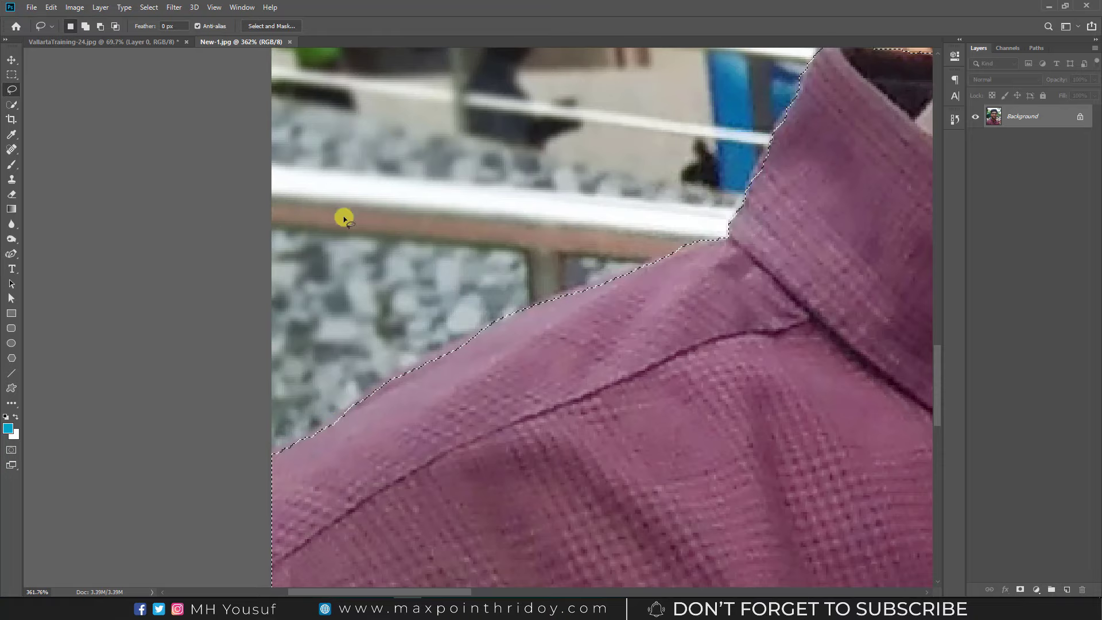
scroll(344, 219, "down", 5)
scroll(512, 268, "down", 3)
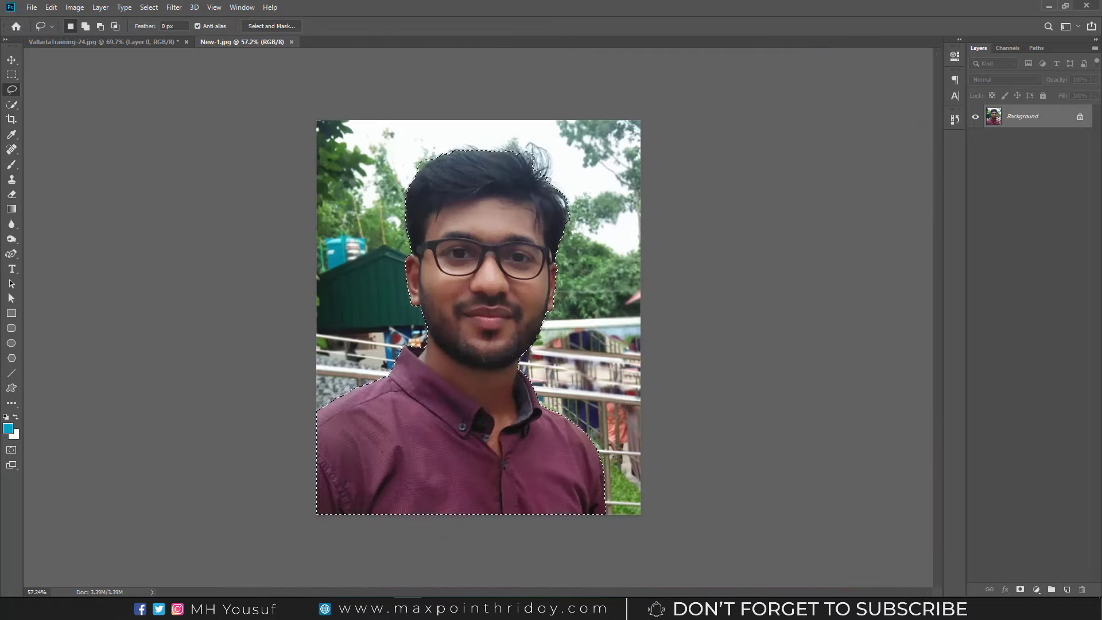
scroll(387, 310, "up", 2)
scroll(552, 247, "up", 2)
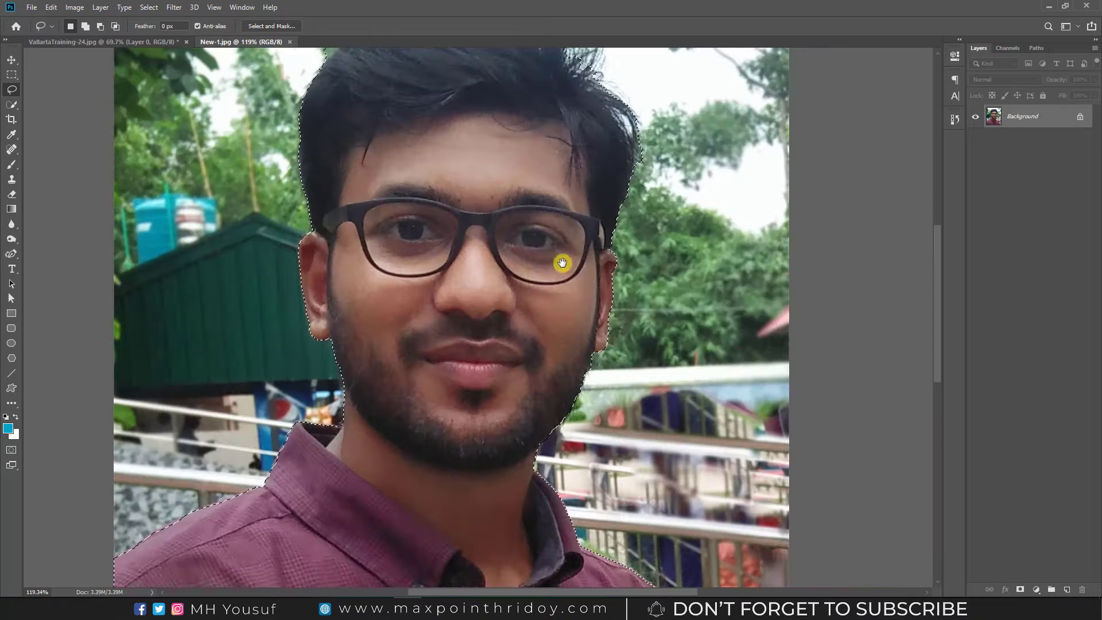
scroll(546, 275, "up", 2)
scroll(543, 310, "up", 2)
scroll(517, 350, "up", 1)
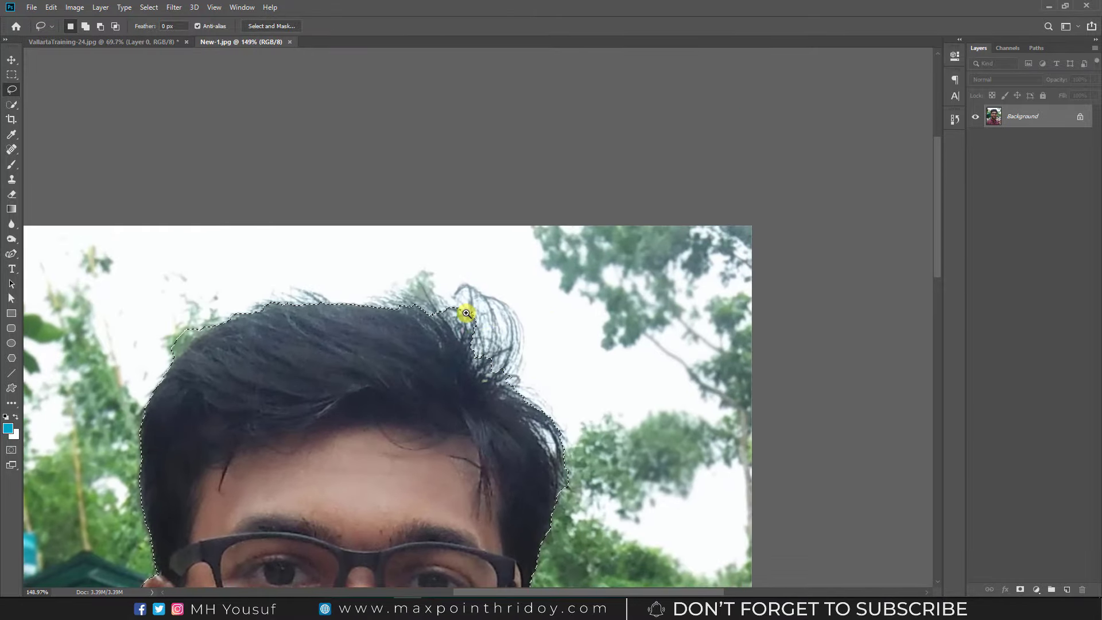
scroll(471, 310, "up", 2)
scroll(501, 339, "down", 4)
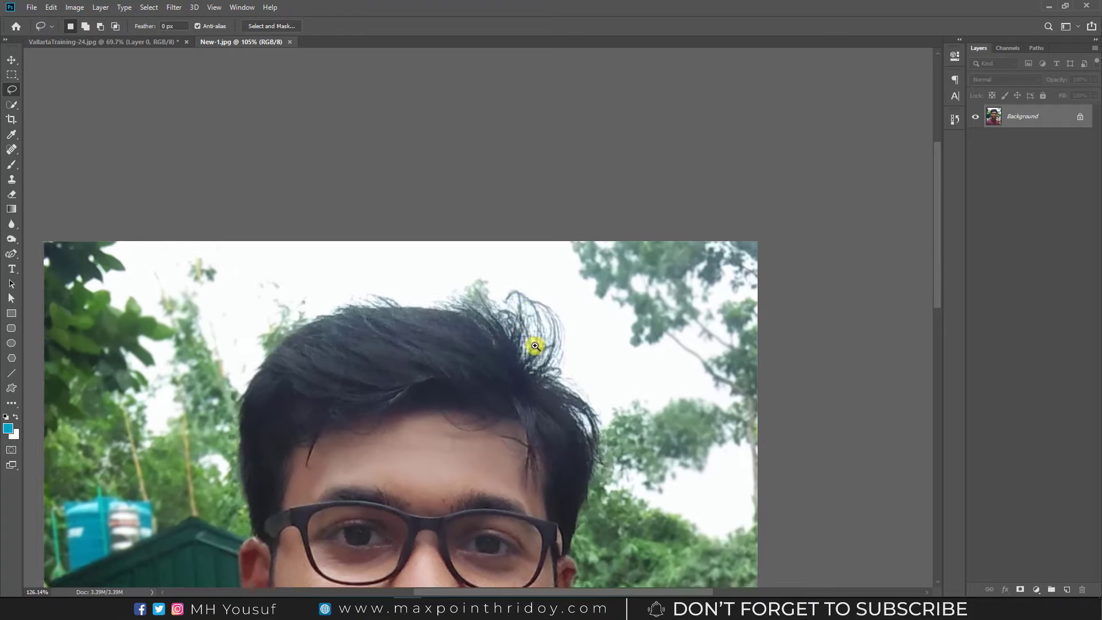
scroll(526, 342, "up", 2)
key("shift")
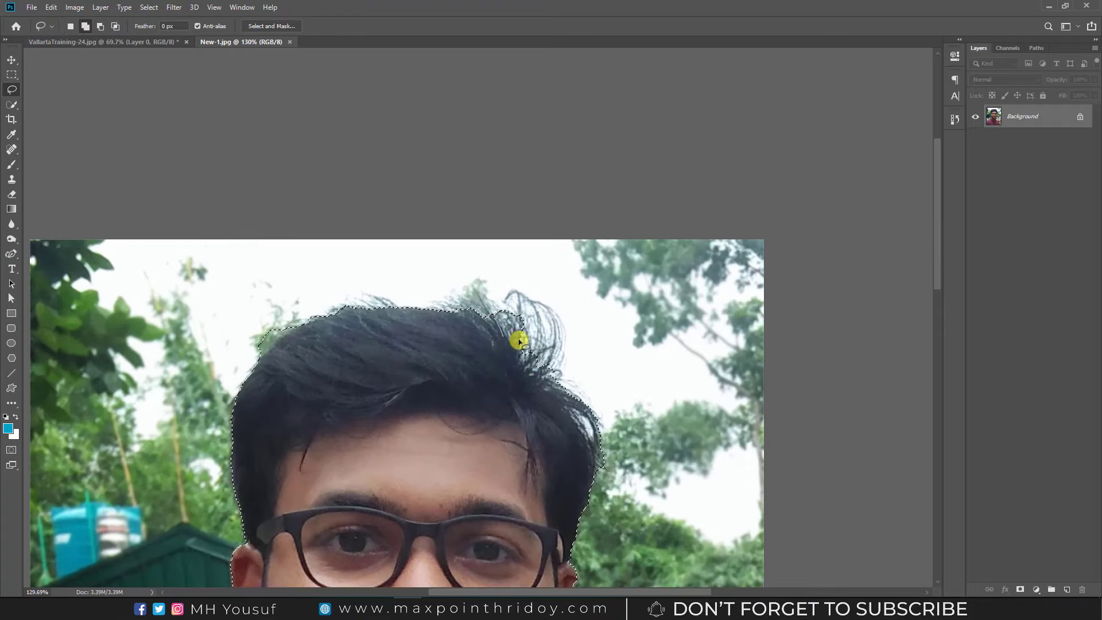
key("alt")
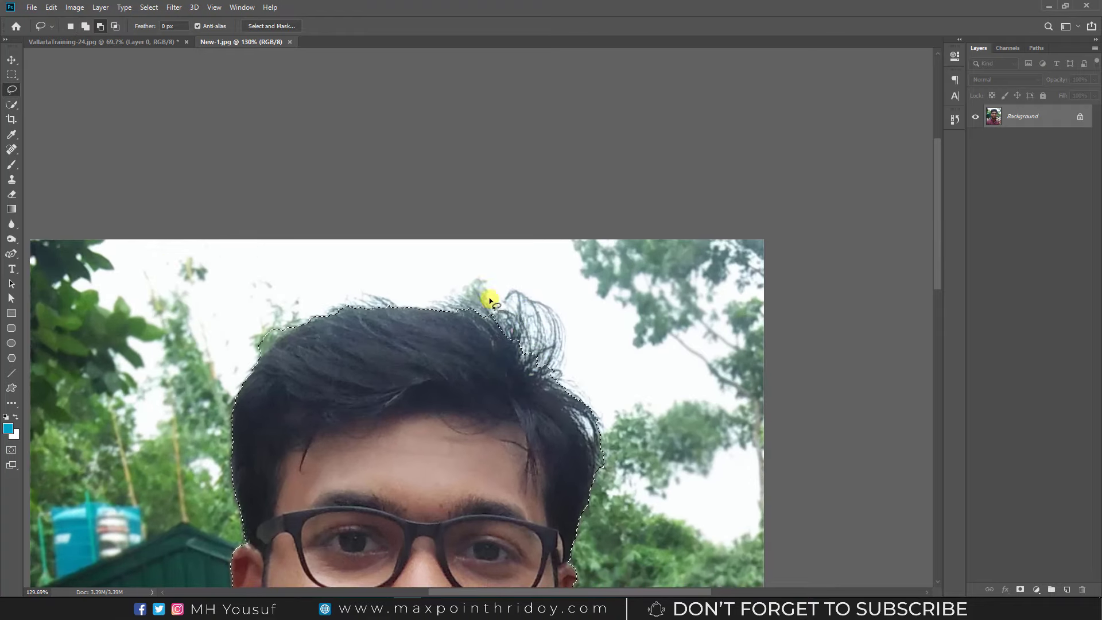
Step: Refine the right and left hair and ear edges with the Refine Edge Brush in Select and Mask
left_click(271, 25)
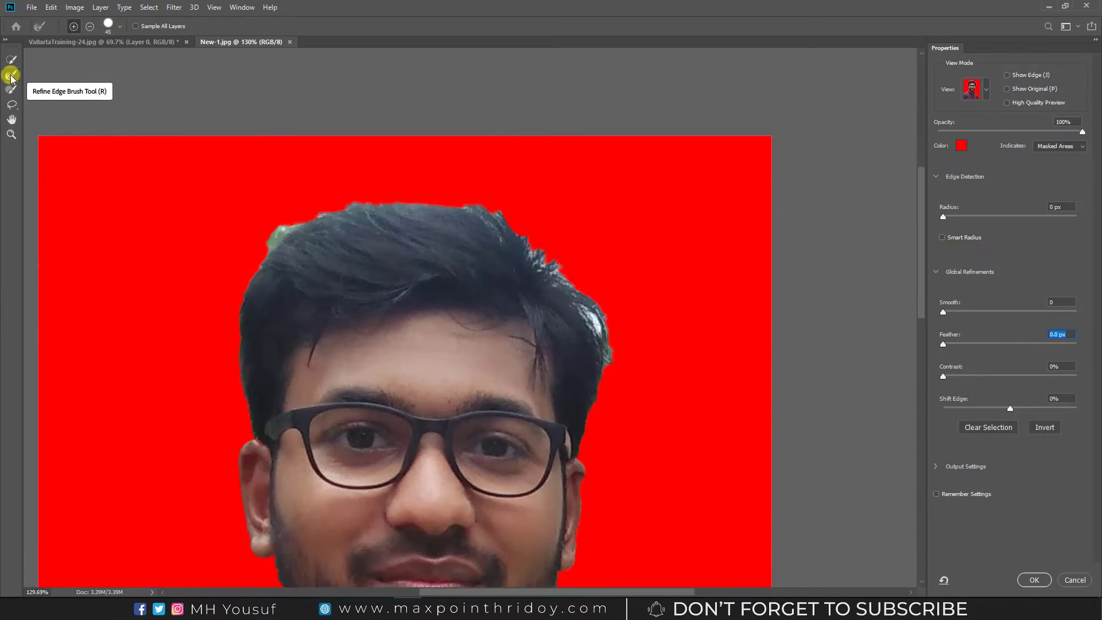
left_click(11, 75)
mouse_move(637, 386)
left_mouse_down()
mouse_move(598, 376)
mouse_move(605, 347)
mouse_move(561, 236)
mouse_move(529, 236)
mouse_move(450, 192)
mouse_move(524, 179)
mouse_move(485, 201)
mouse_move(342, 195)
mouse_move(258, 253)
mouse_move(283, 251)
left_mouse_up()
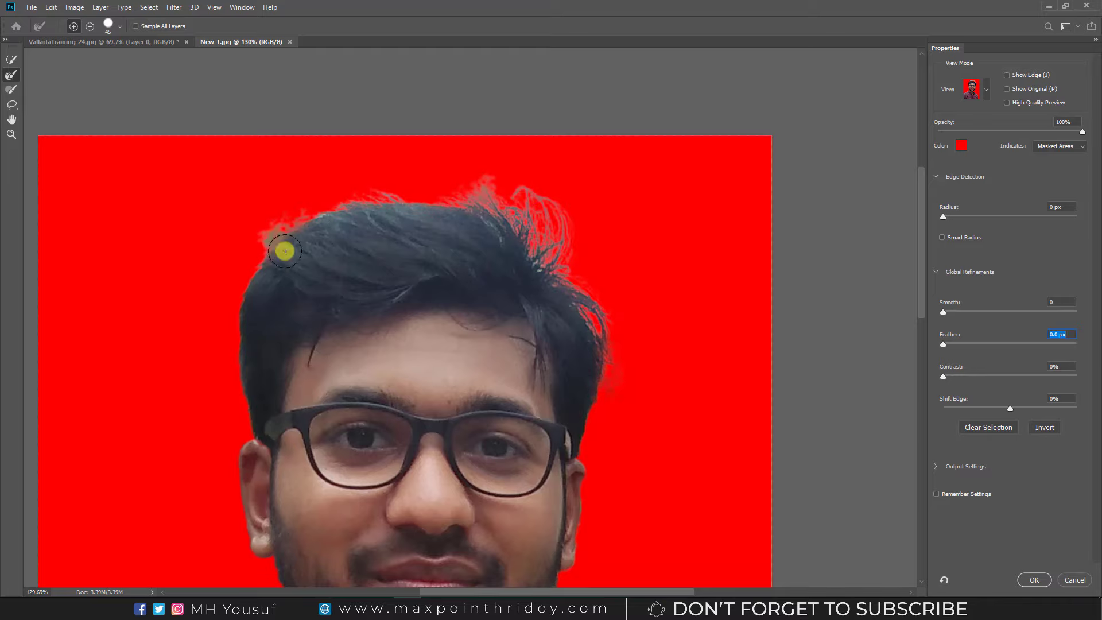
scroll(283, 251, "down", 3)
mouse_move(300, 312)
left_mouse_down()
mouse_move(313, 315)
mouse_move(320, 344)
mouse_move(317, 319)
left_mouse_up()
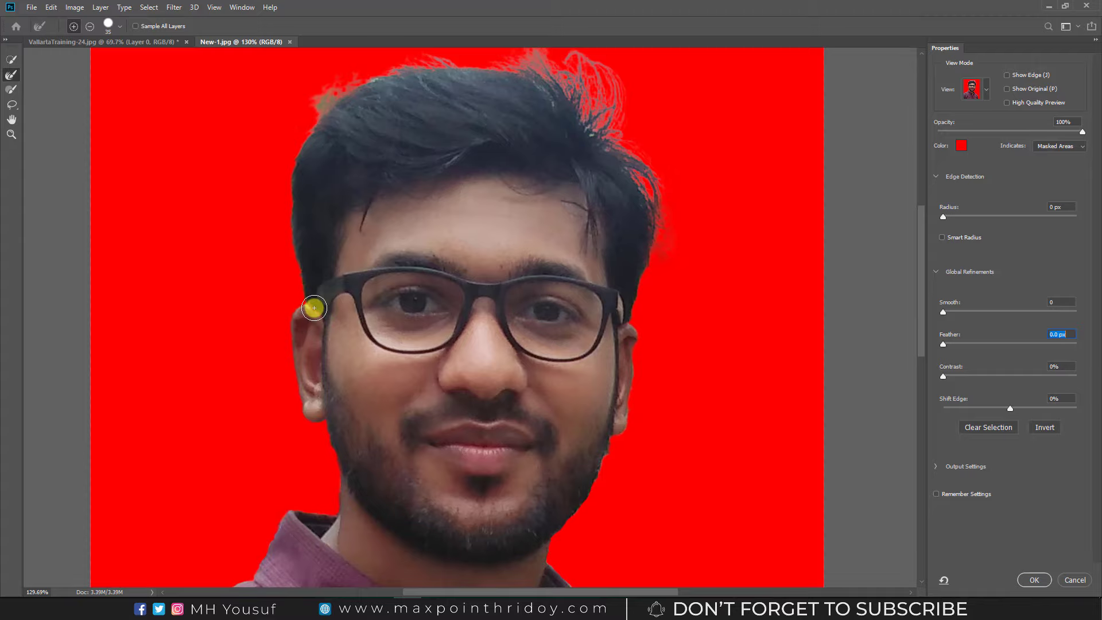
scroll(329, 338, "down", 2)
scroll(465, 328, "down", 1)
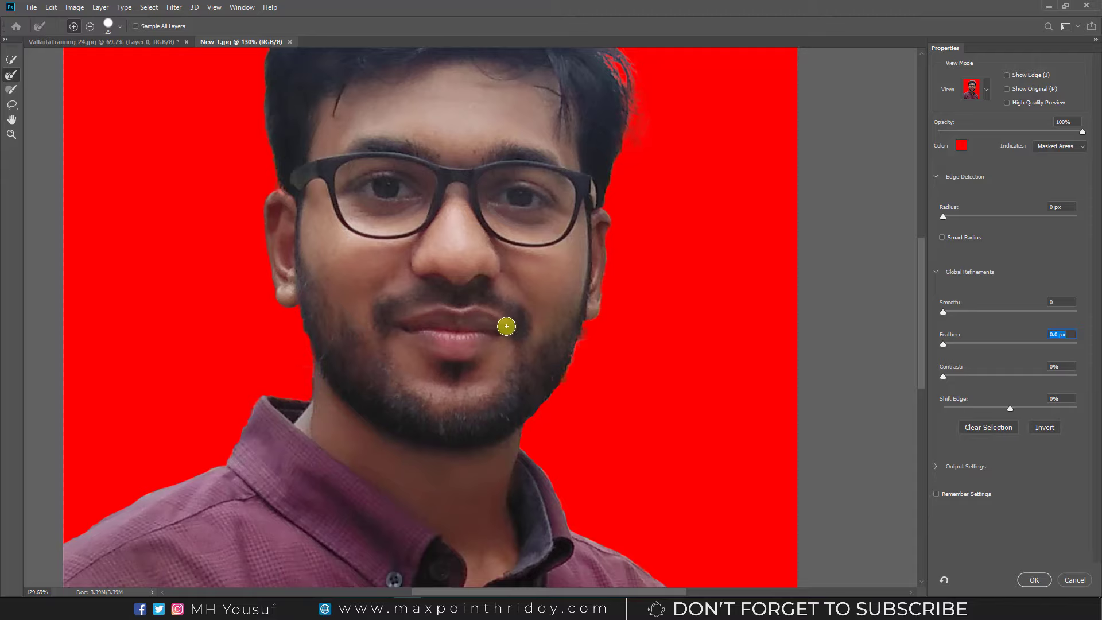
Step: Set Shift Edge to -8% and Contrast to 5% for the mask edge
scroll(551, 338, "up", 4)
scroll(551, 282, "up", 2)
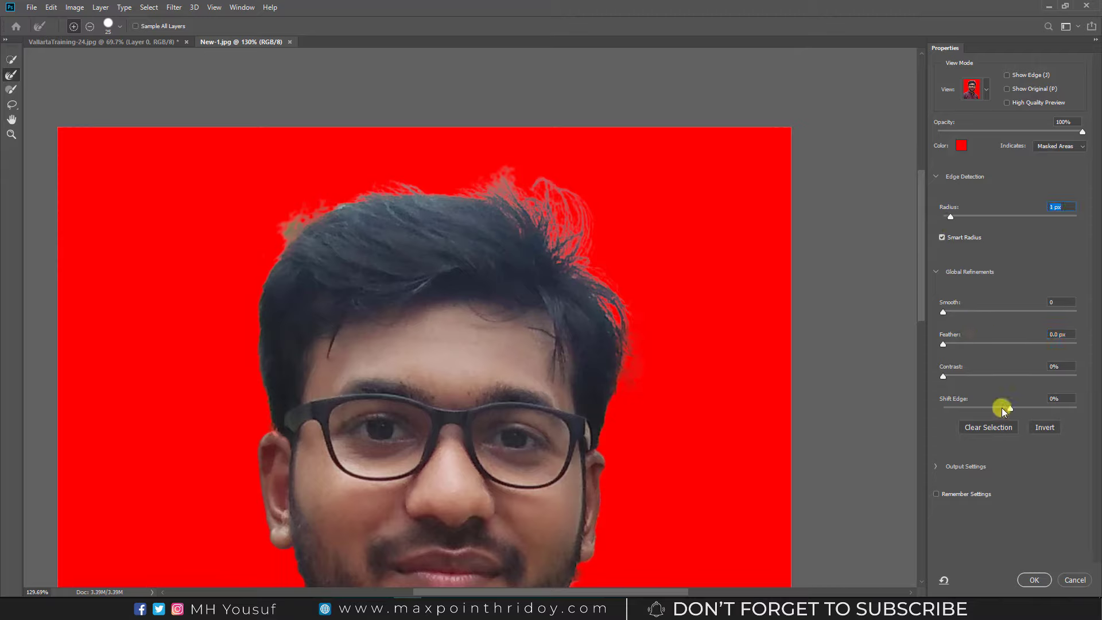
left_click_drag(1003, 409, 1005, 409)
left_click_drag(949, 377, 953, 376)
left_click_drag(582, 431, 575, 380)
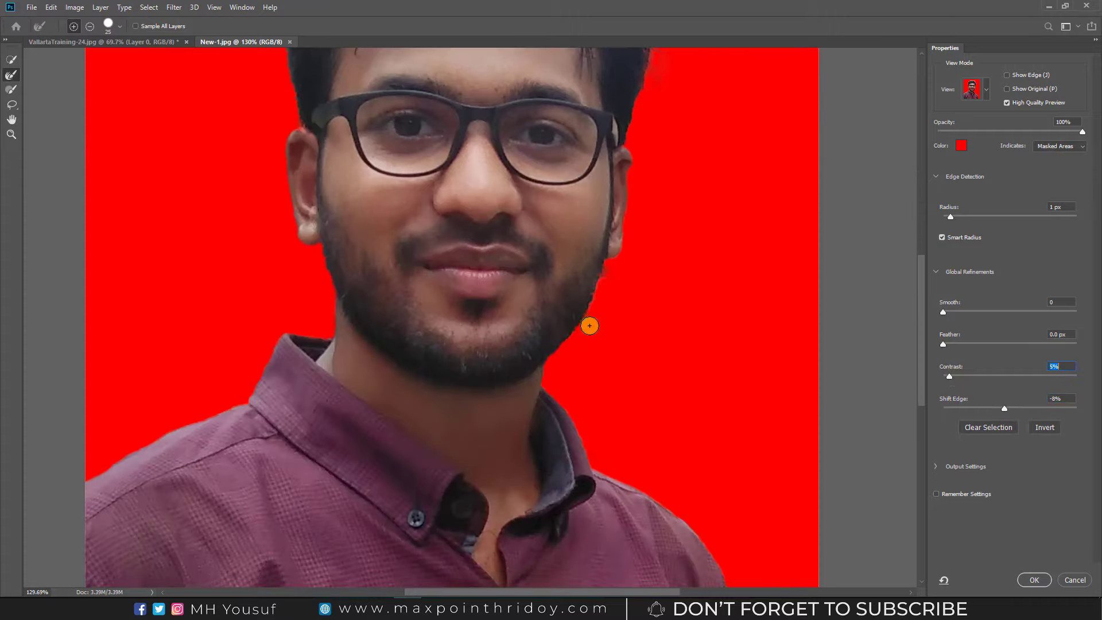
Step: Apply the refined selection as a layer mask on Layer 0, discarding a trial gradient fill
left_click(1035, 580)
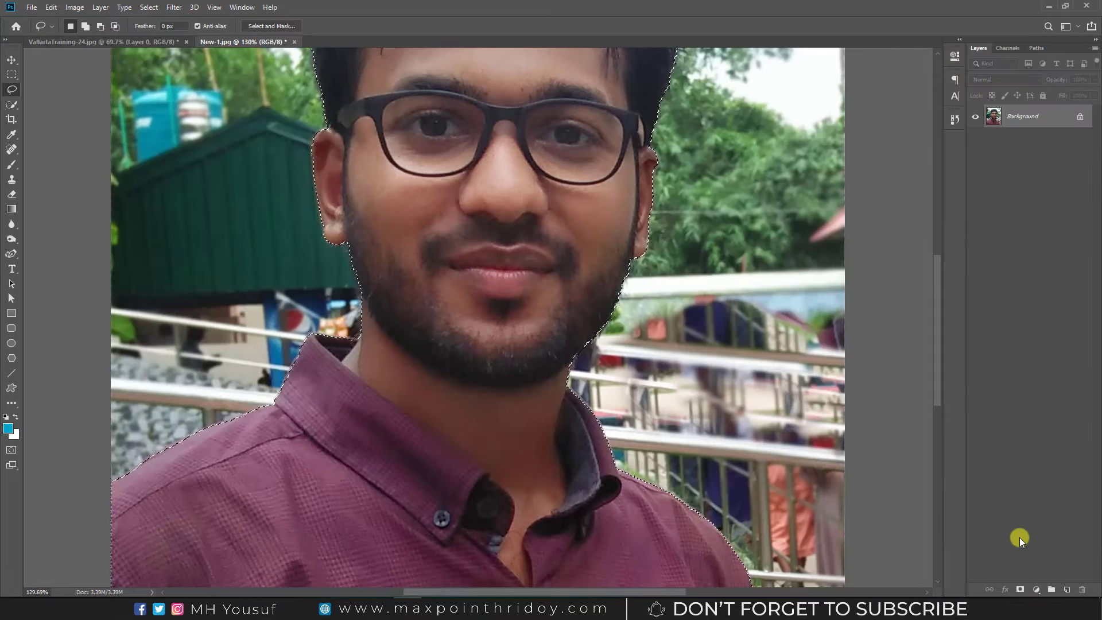
left_click(1020, 589)
left_click(1035, 581)
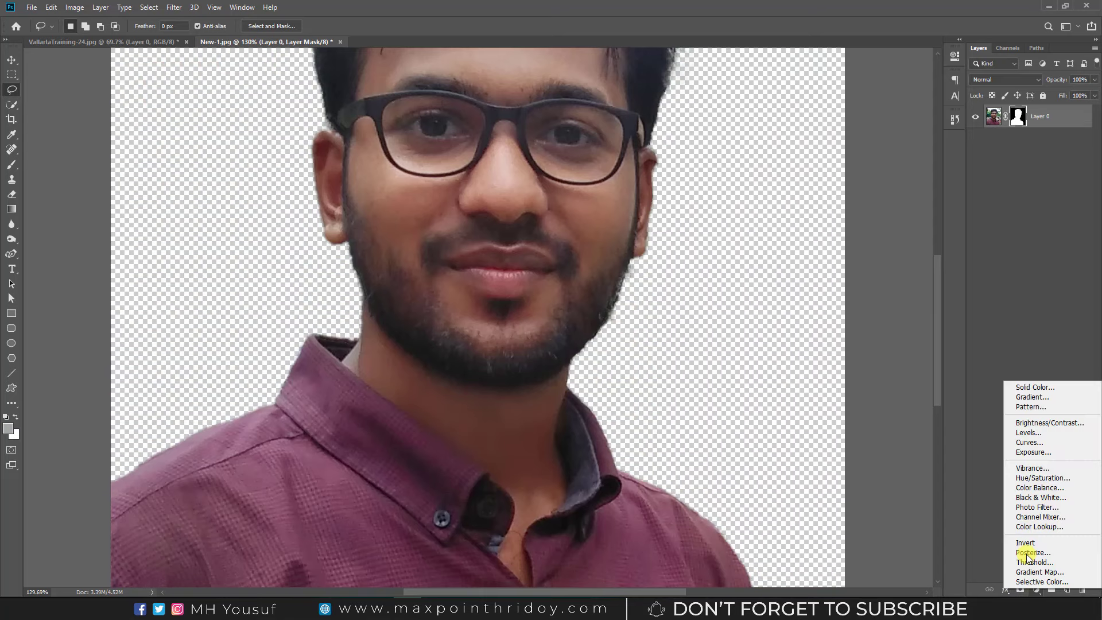
left_click(1033, 393)
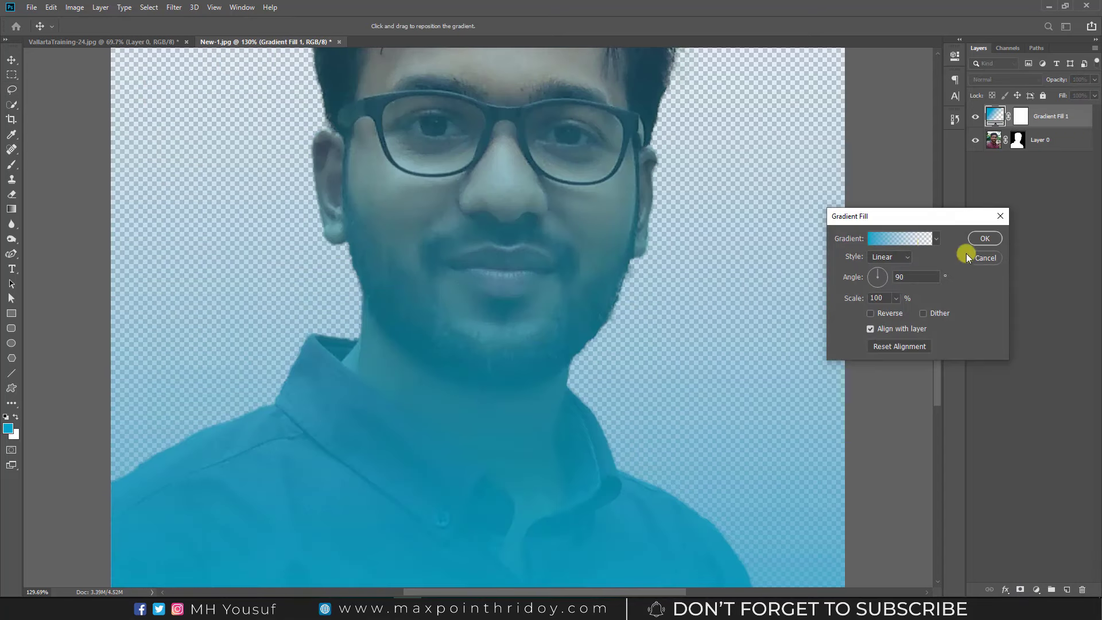
left_click(983, 258)
Step: Add a light grey #dadada solid colour fill layer beneath Layer 0
left_click(1036, 590)
left_click(1034, 381)
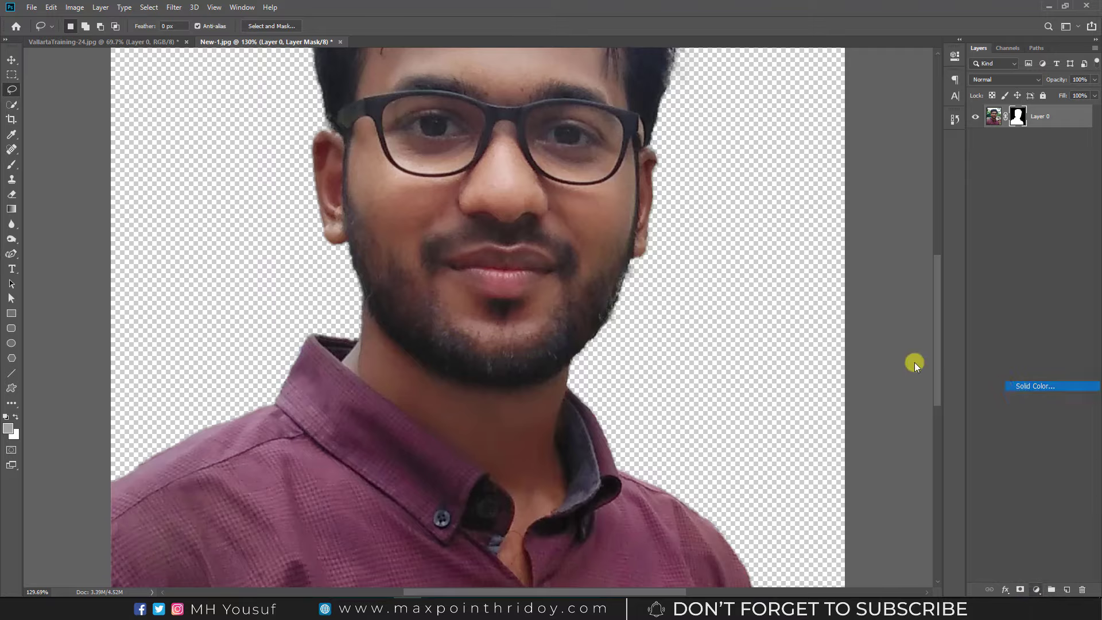
left_click(749, 325)
left_click_drag(742, 333, 741, 337)
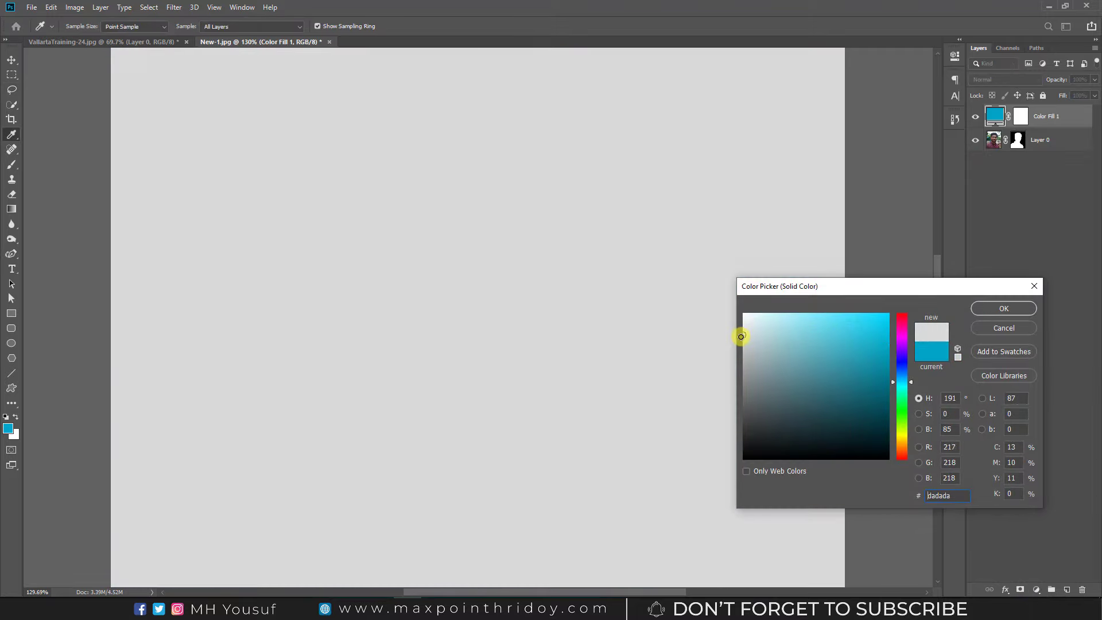
left_click(1004, 308)
left_click_drag(1046, 116, 1056, 171)
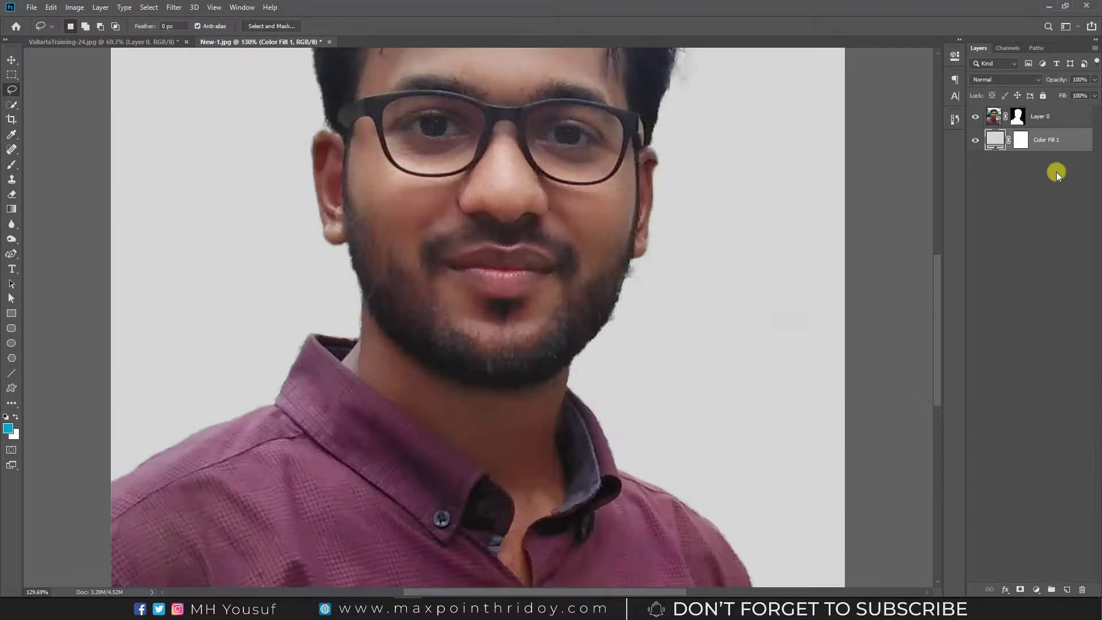
key("l")
key("ctrl+0")
Step: Zoom into the top of the hair and target Layer 0's mask with a 40 px brush
left_click(433, 117)
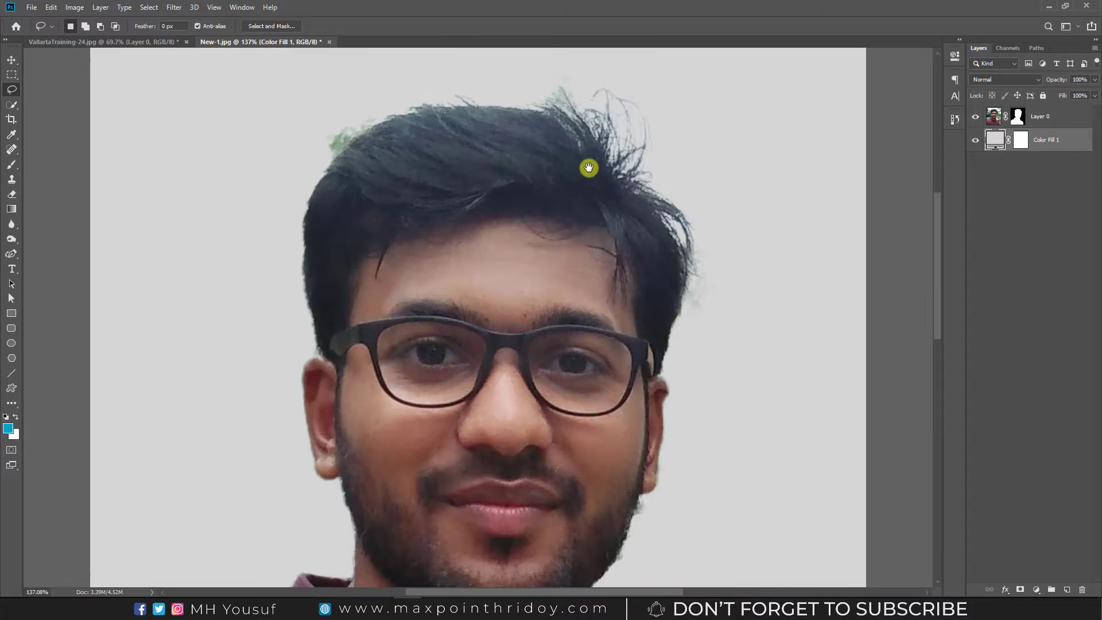
left_click(634, 251)
scroll(413, 402, "down", 3)
scroll(402, 384, "left", 2)
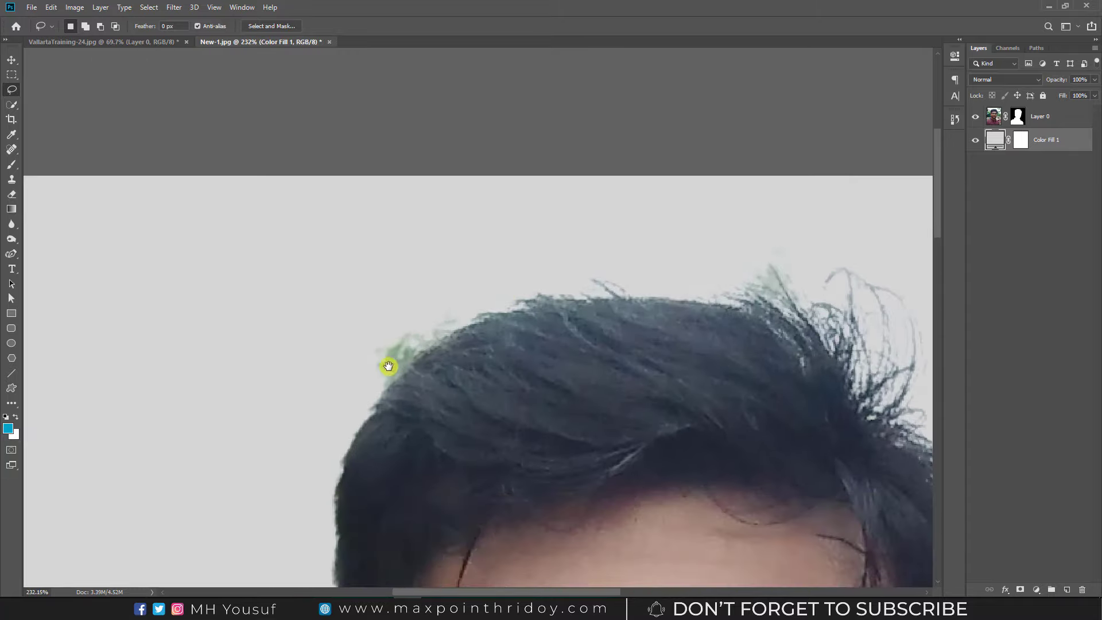
left_click(1017, 118)
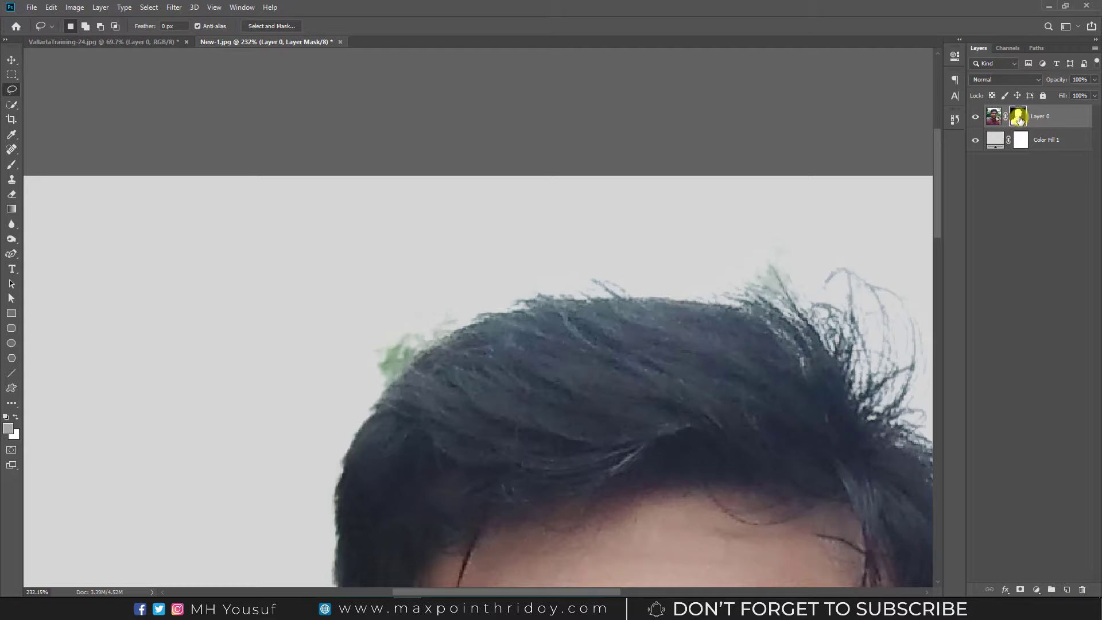
key("b")
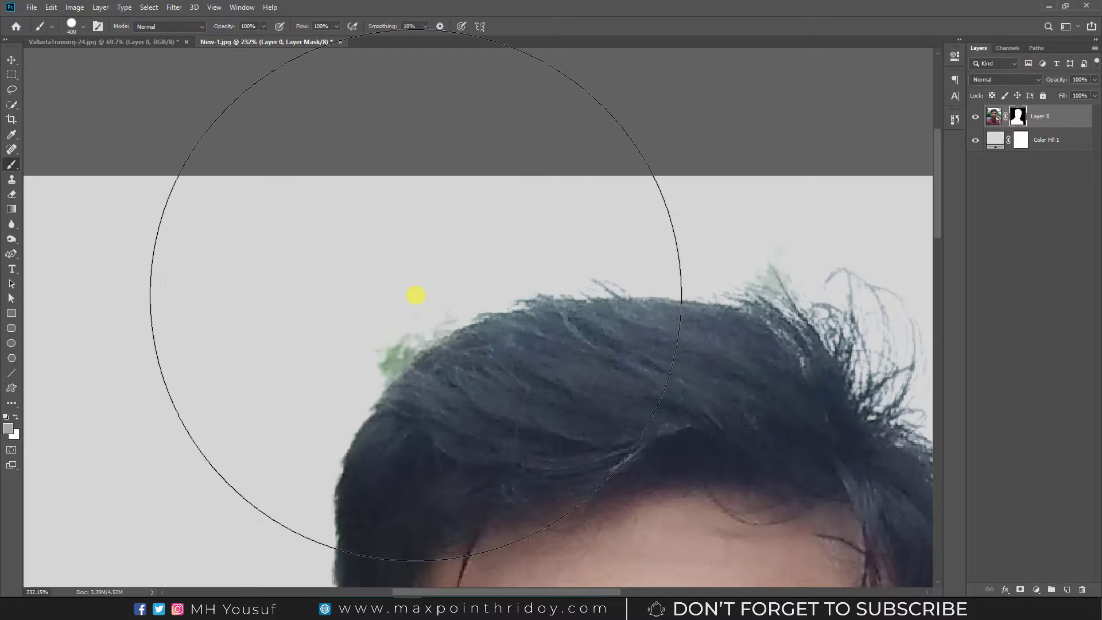
key("bracketleft")
key("bracketleft")
key("bracketleft")
key("bracketleft")
key("bracketleft")
key("bracketleft")
key("bracketleft")
key("bracketleft")
key("bracketleft")
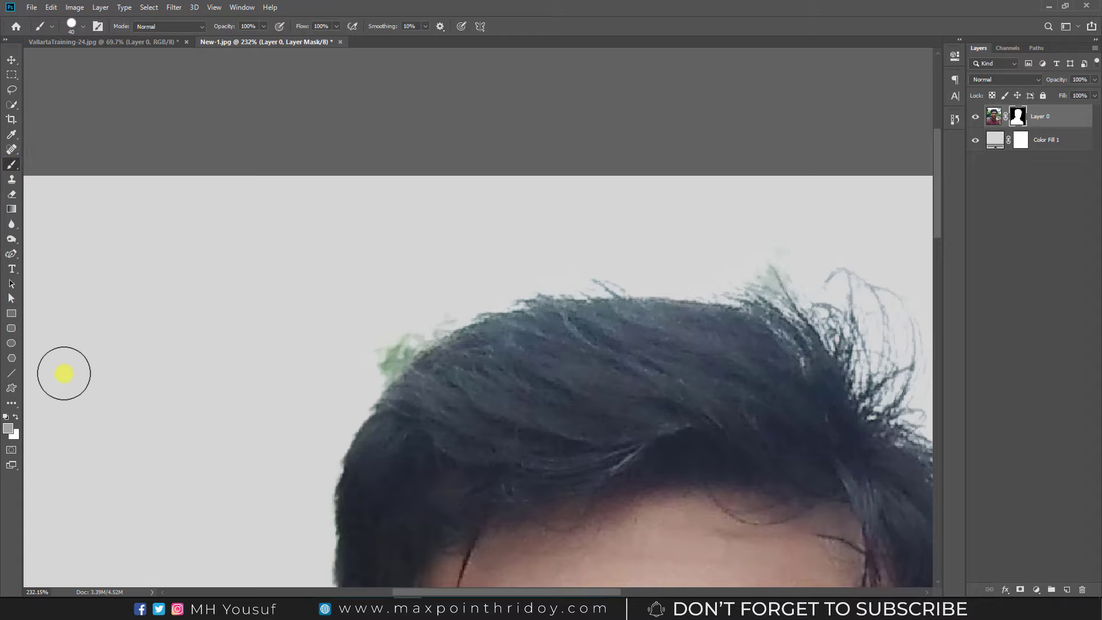
Step: Set black and white as the painting colours, swapping to white
left_click(11, 429)
left_click(889, 457)
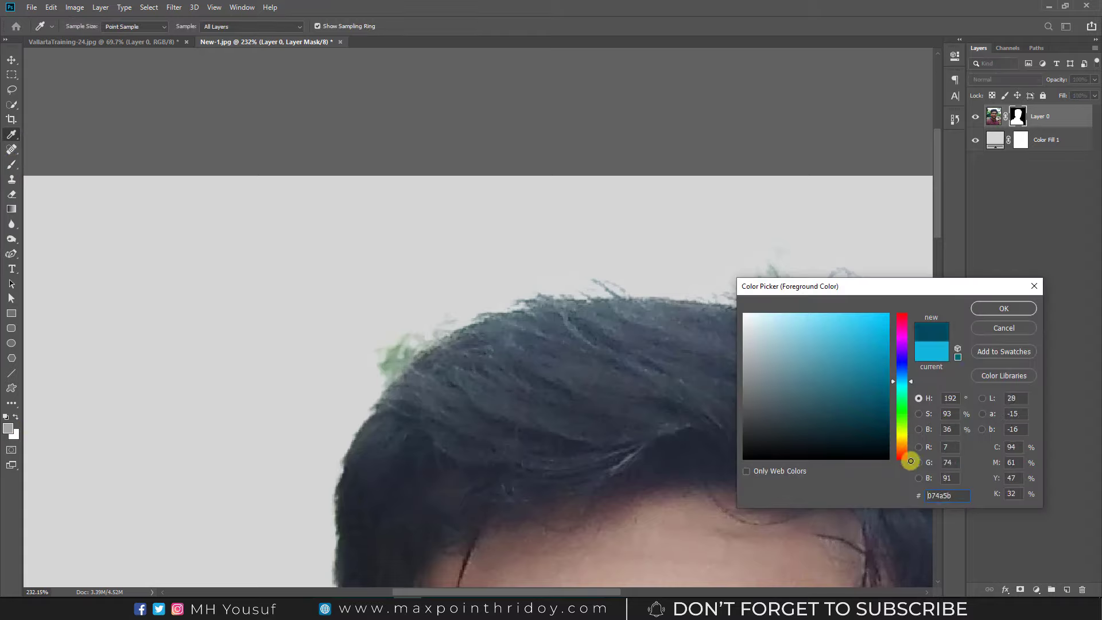
key("Return")
left_click(13, 434)
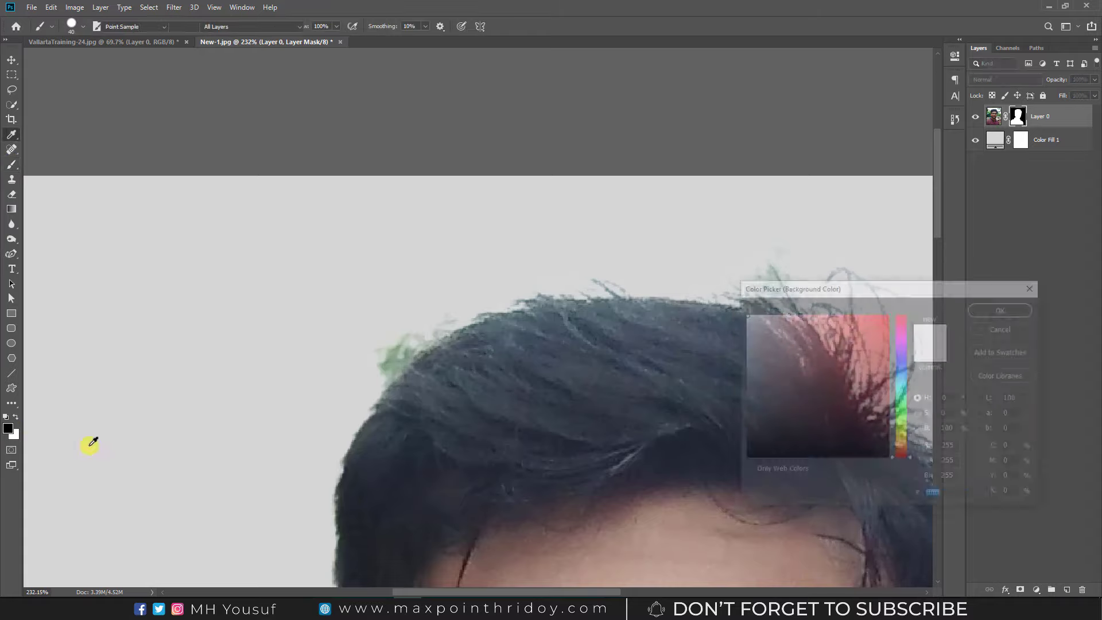
left_click(1003, 308)
key("b")
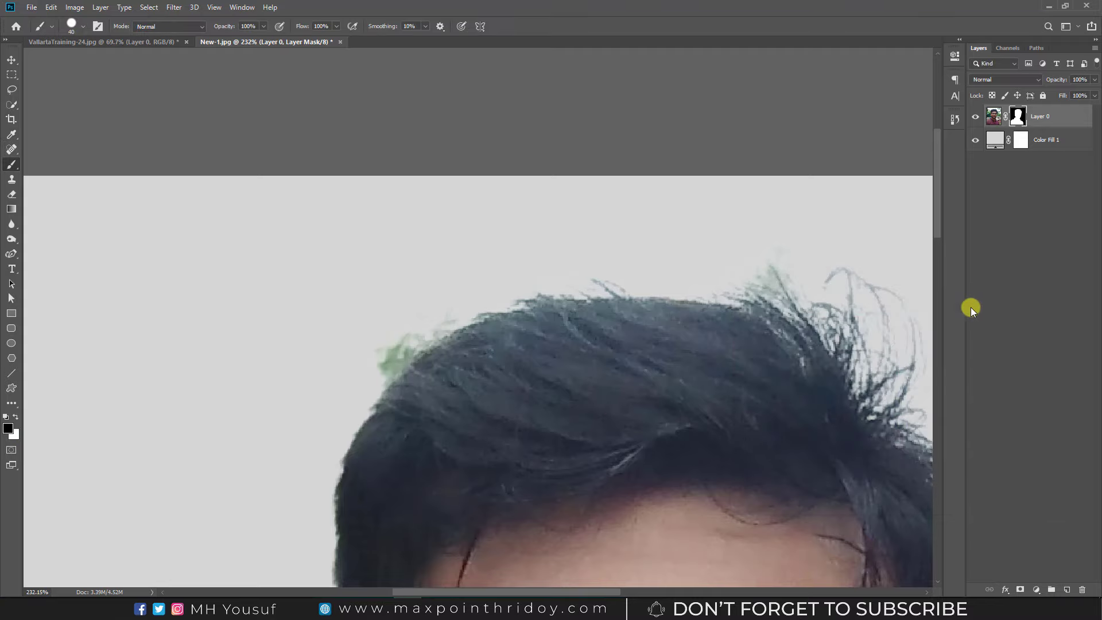
key("x")
left_click_drag(391, 334, 351, 364)
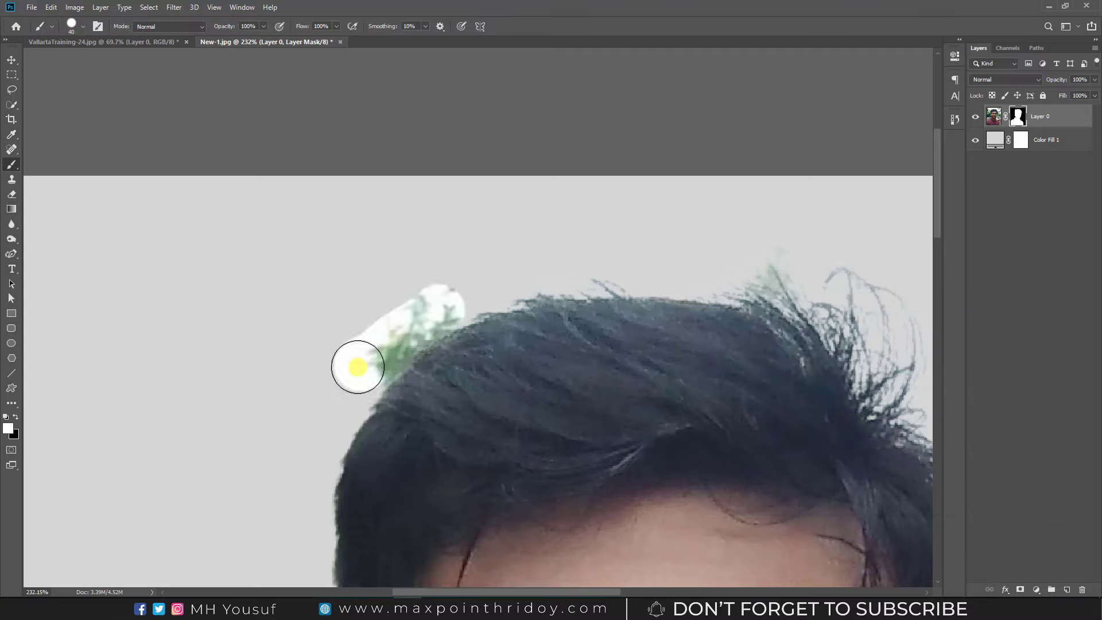
key("ctrl+z")
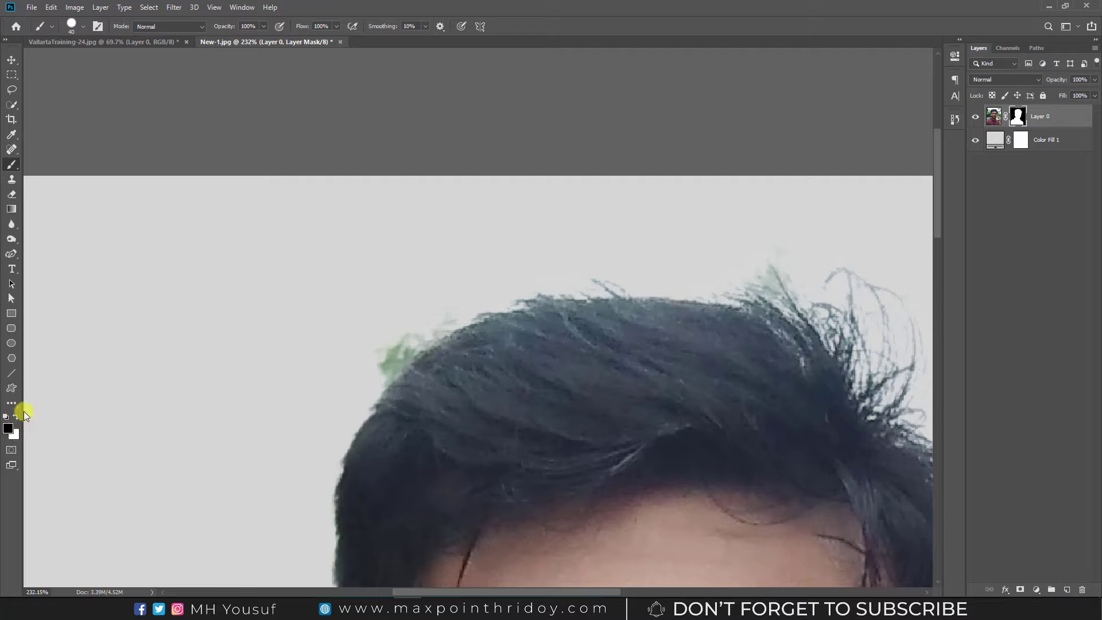
Step: Paint out the greenish hair fringe with a 0% hardness brush
right_click(296, 254)
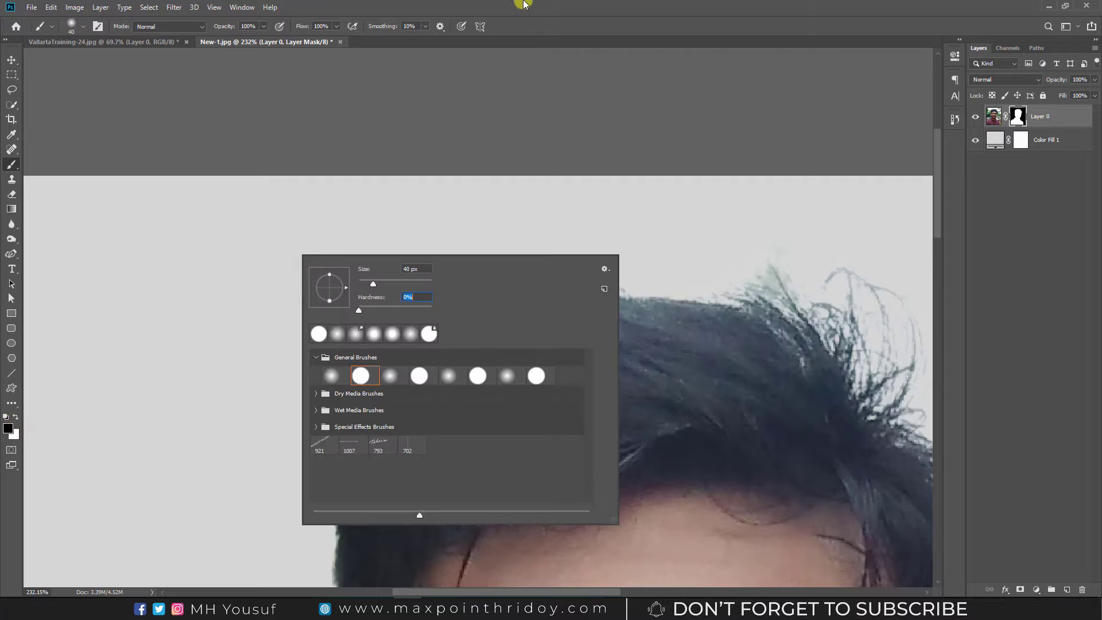
key("Return")
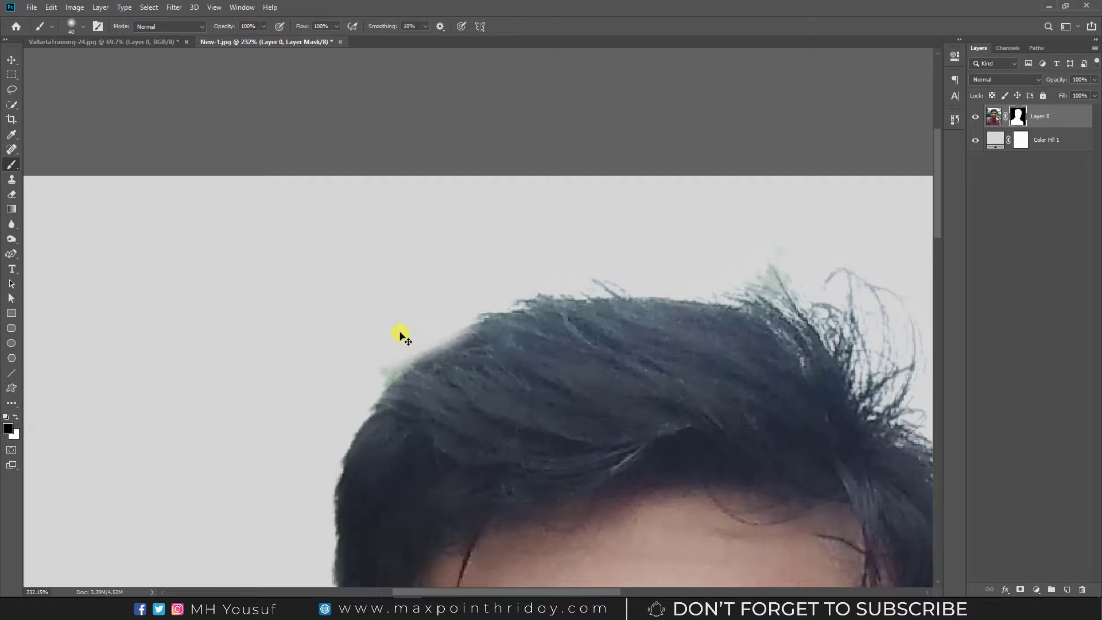
right_click(427, 290)
key("Return")
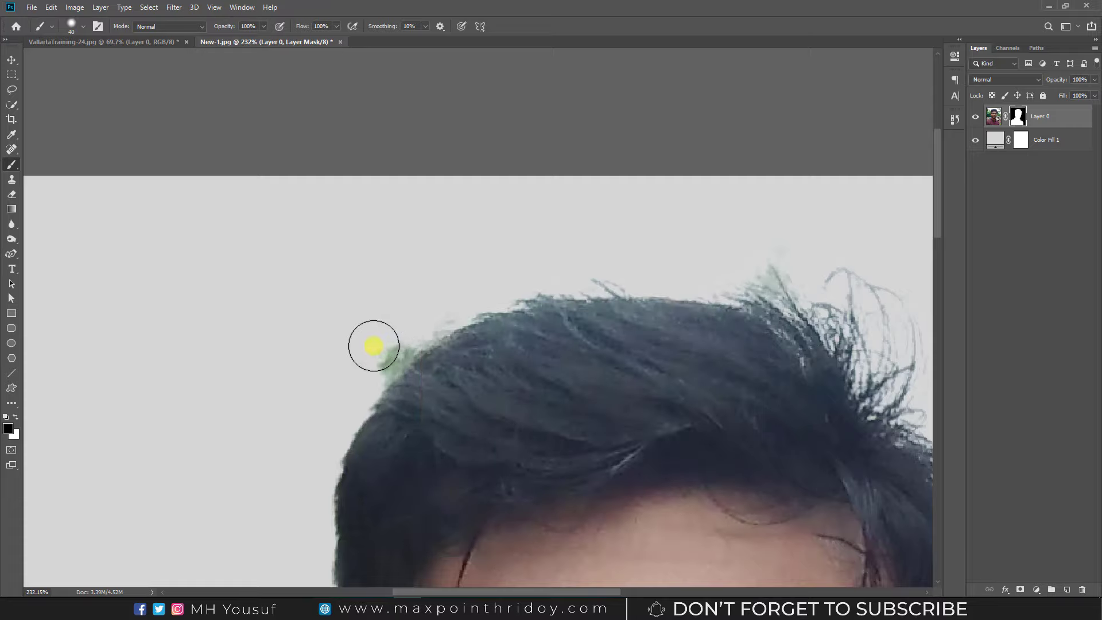
mouse_move(374, 346)
left_mouse_down()
mouse_move(414, 315)
mouse_move(373, 352)
left_mouse_up()
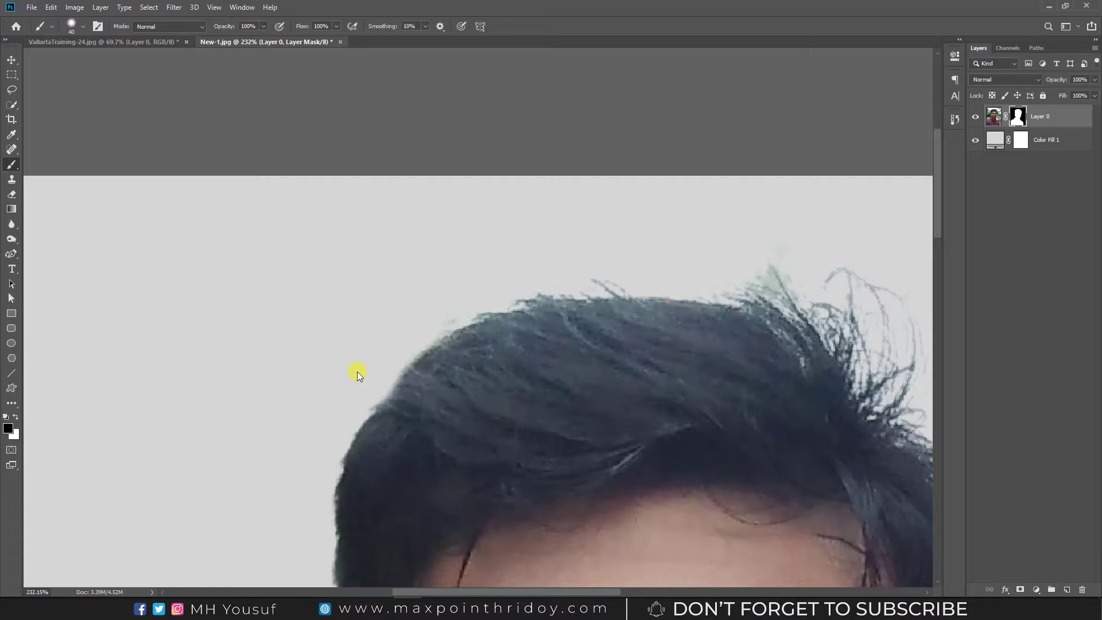
scroll(368, 344, "down", 5)
scroll(370, 292, "down", 5)
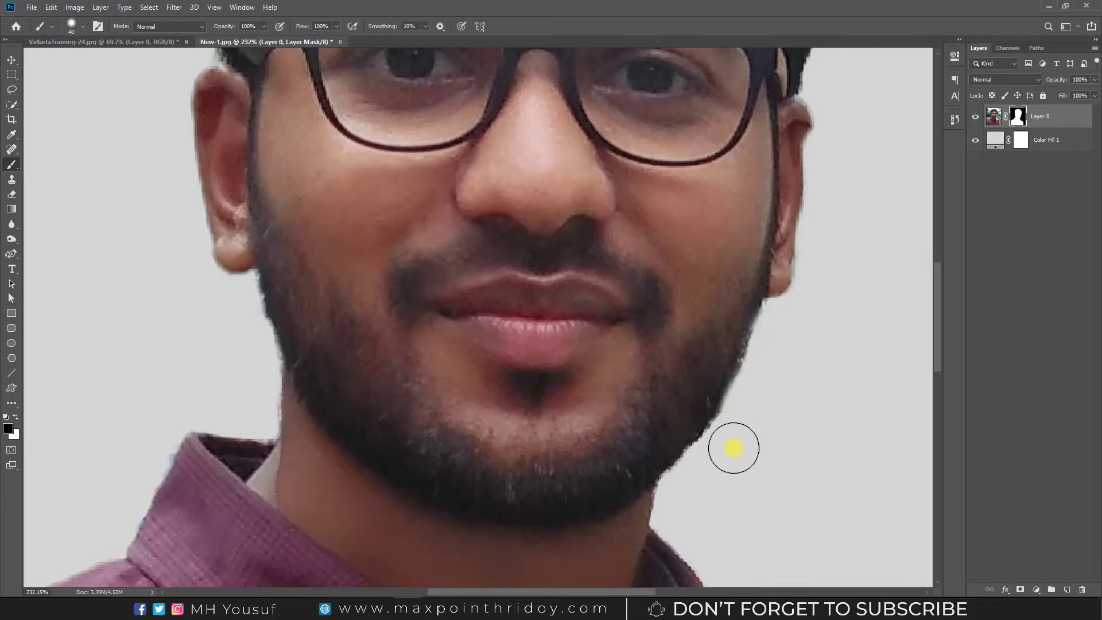
scroll(763, 456, "left", 3)
Step: Move to the left cheek edge and set brush hardness to 67%
left_click_drag(303, 283, 322, 284)
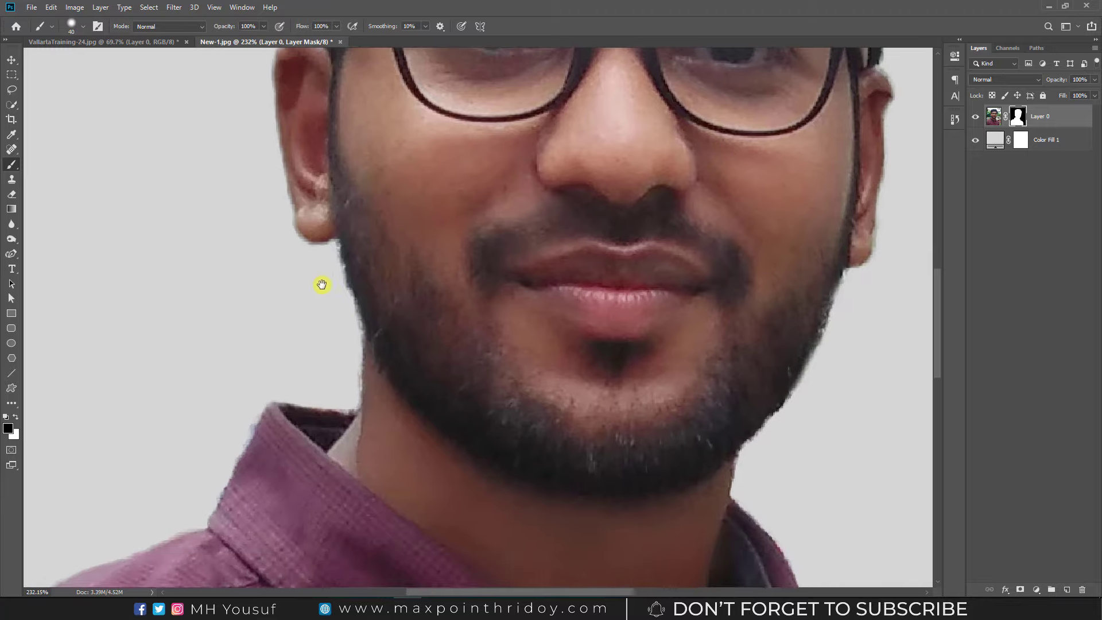
scroll(322, 284, "down", 2, "alt")
scroll(319, 316, "down", 3)
scroll(344, 270, "down", 3)
scroll(387, 229, "down", 1, "alt")
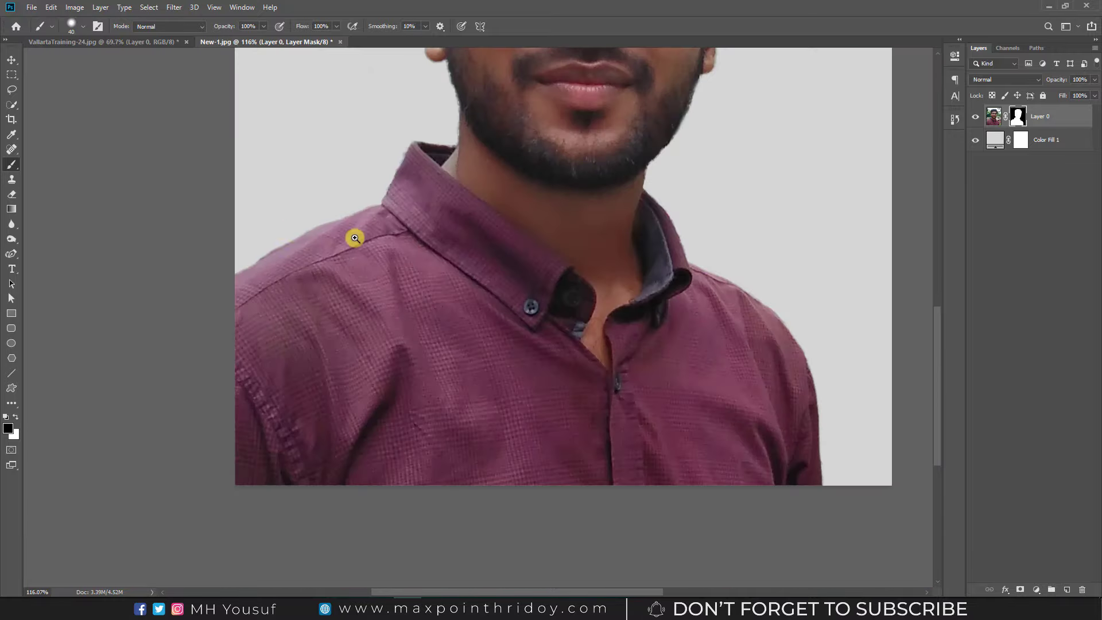
scroll(355, 238, "up", 3, "alt")
scroll(308, 276, "left", 3)
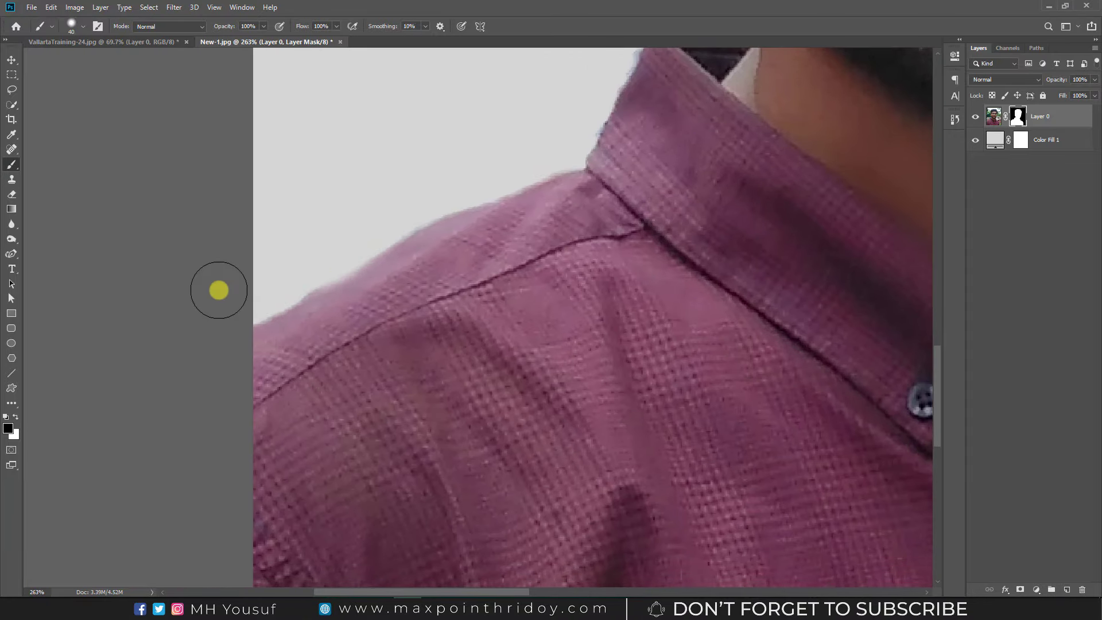
right_click(344, 172)
left_click_drag(424, 222, 447, 222)
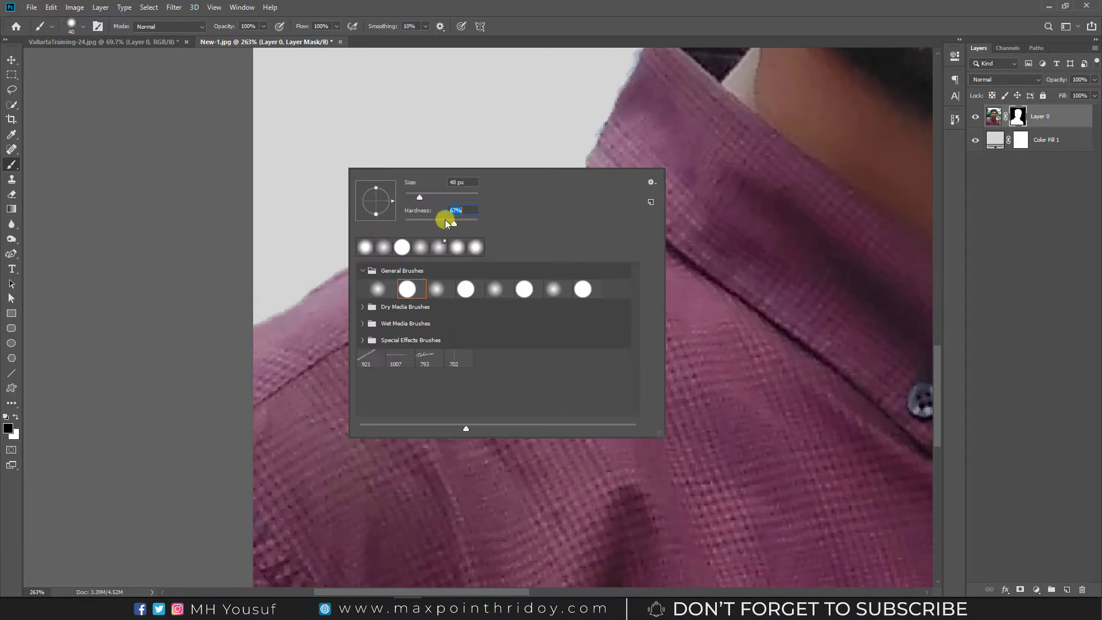
key("Return")
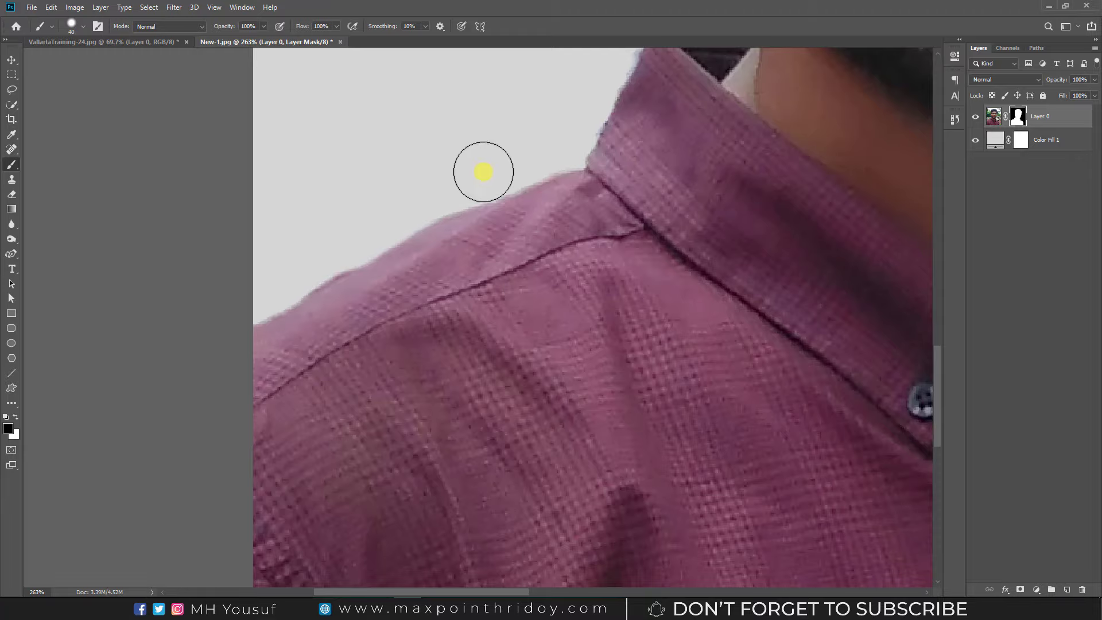
Step: Inspect the mask edges around the ear, glasses, lips, chin and jaw
scroll(484, 172, "up", 5)
scroll(482, 258, "right", 2)
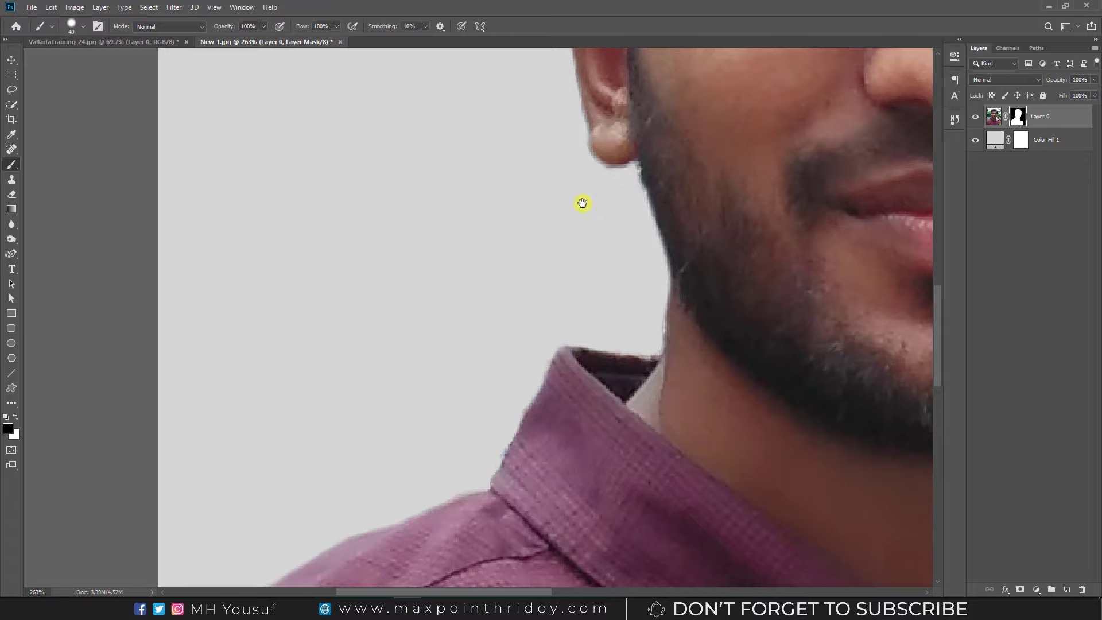
left_click_drag(582, 203, 553, 307)
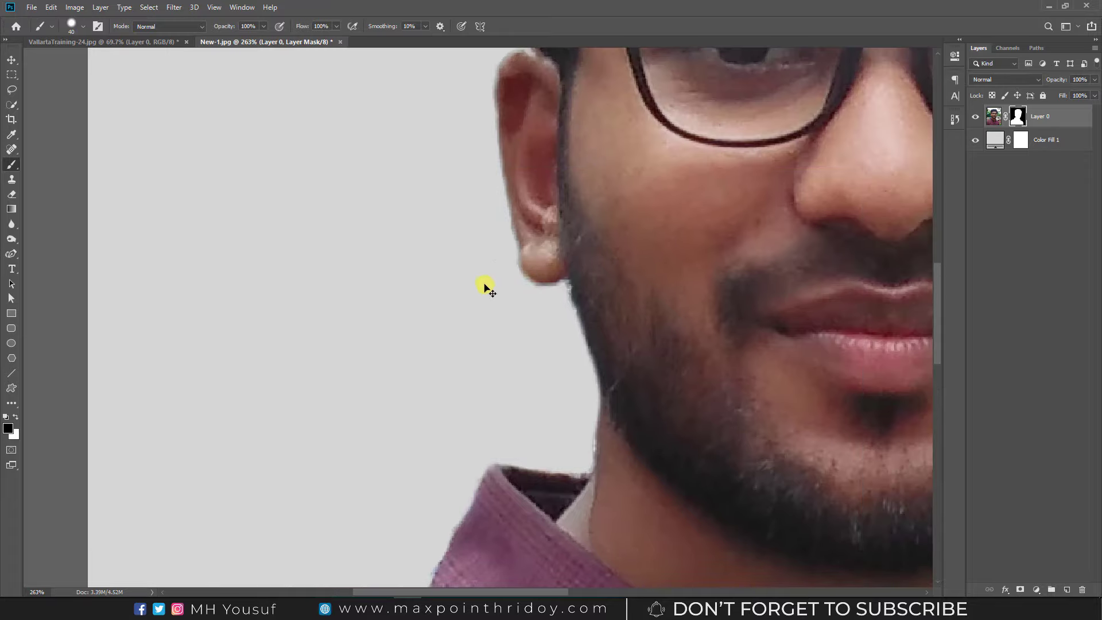
left_click_drag(635, 300, 460, 291)
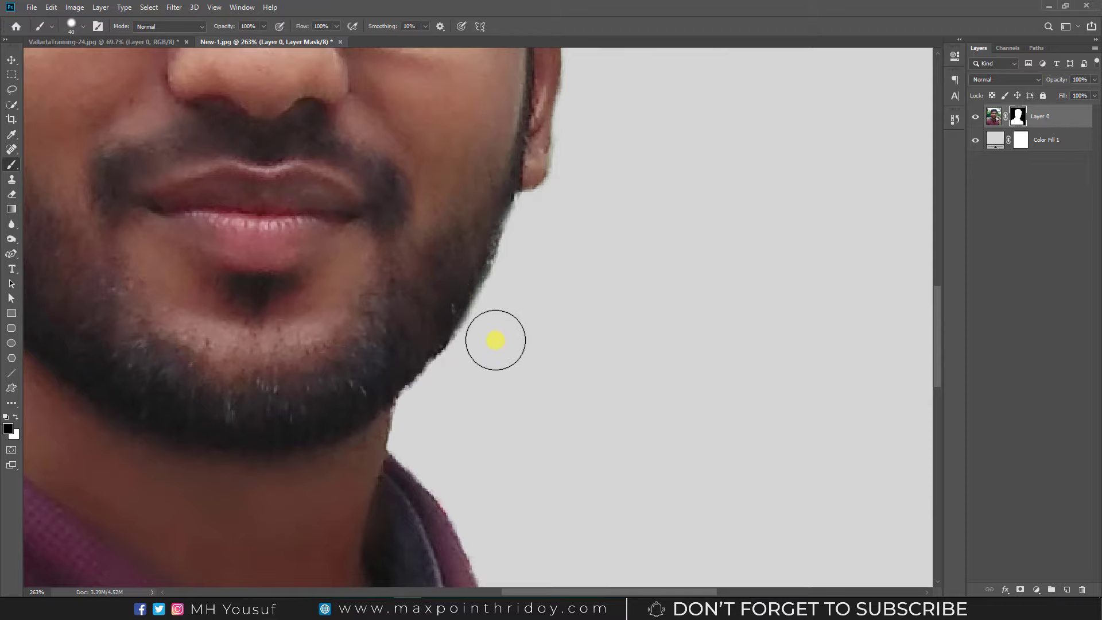
left_click_drag(563, 196, 605, 419)
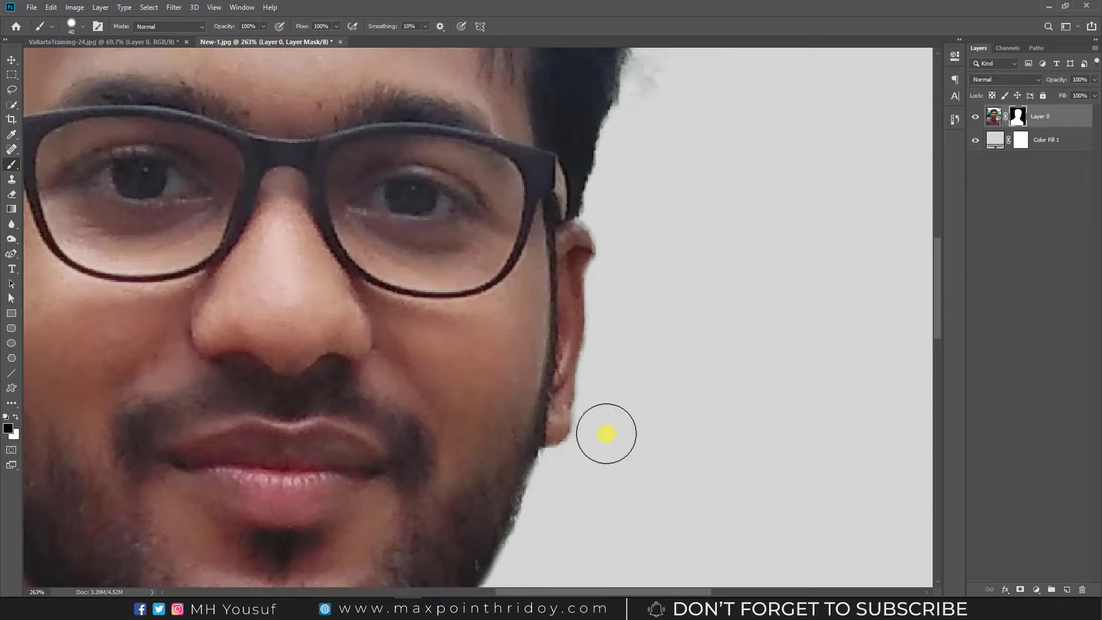
scroll(609, 294, "down", 3)
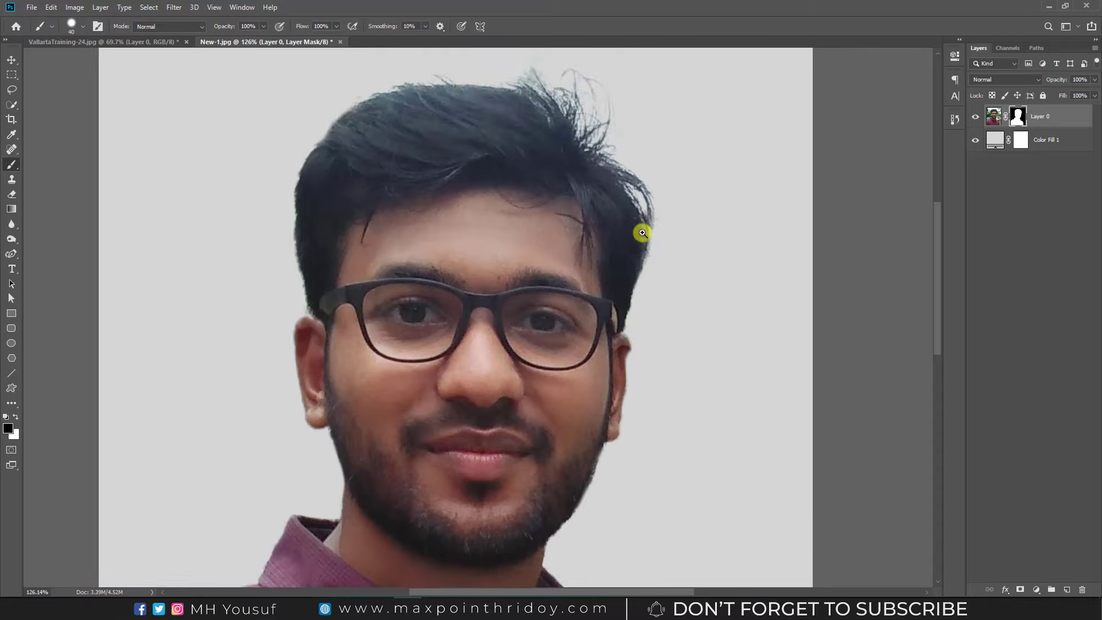
scroll(643, 233, "down", 3)
scroll(536, 282, "up", 2)
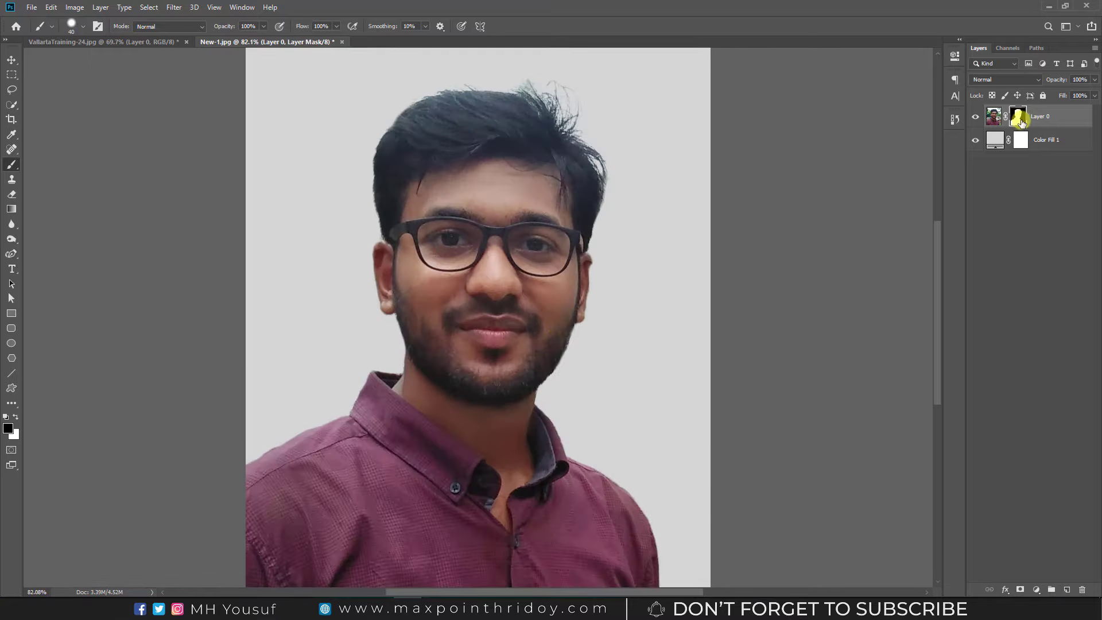
Step: Apply Layer 0's mask permanently and place a midtone point on a Curves adjustment
right_click(1020, 124)
left_click(1029, 153)
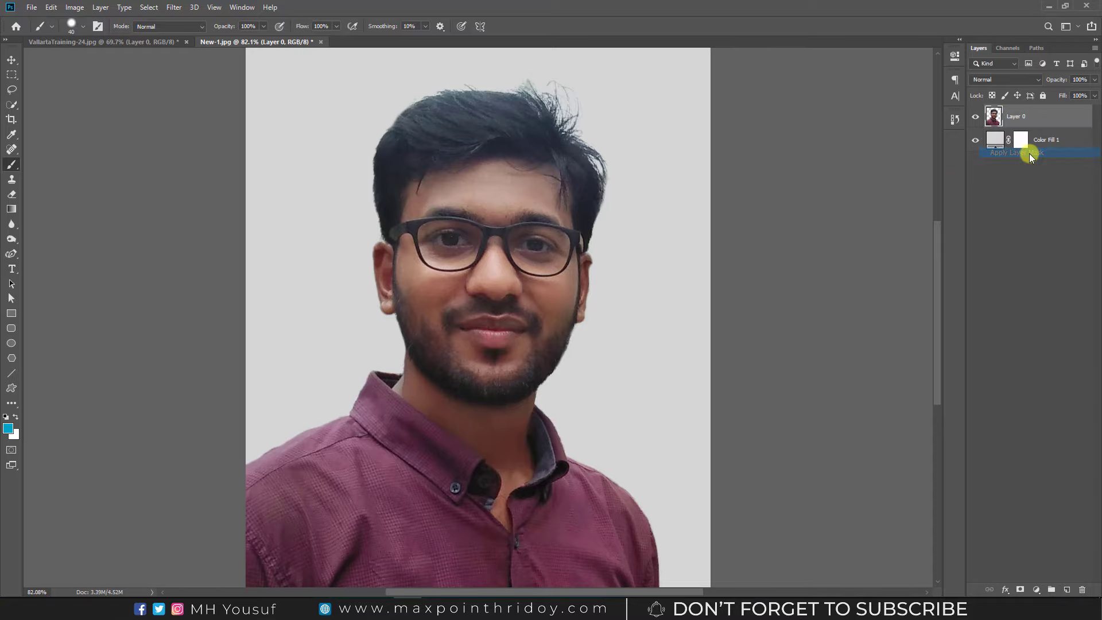
left_click(76, 7)
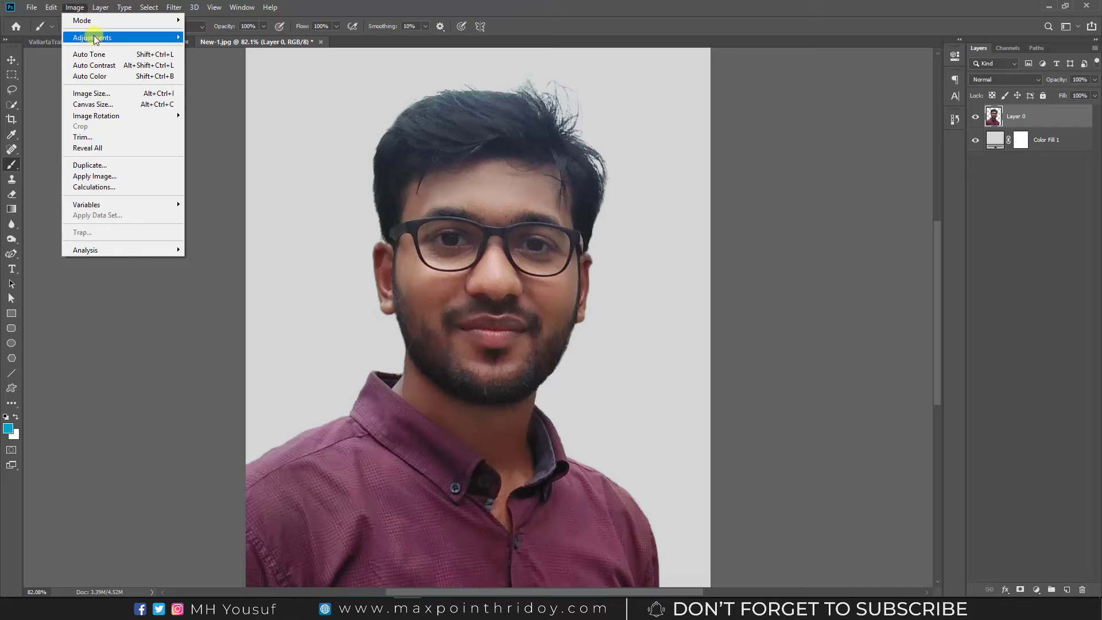
mouse_move(92, 37)
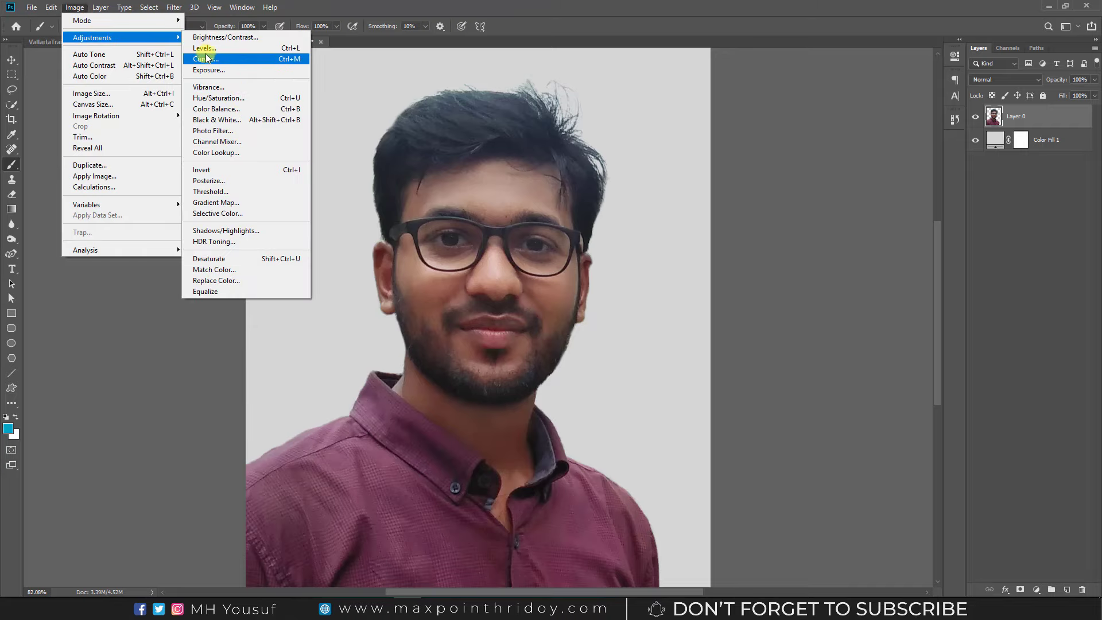
left_click(210, 60)
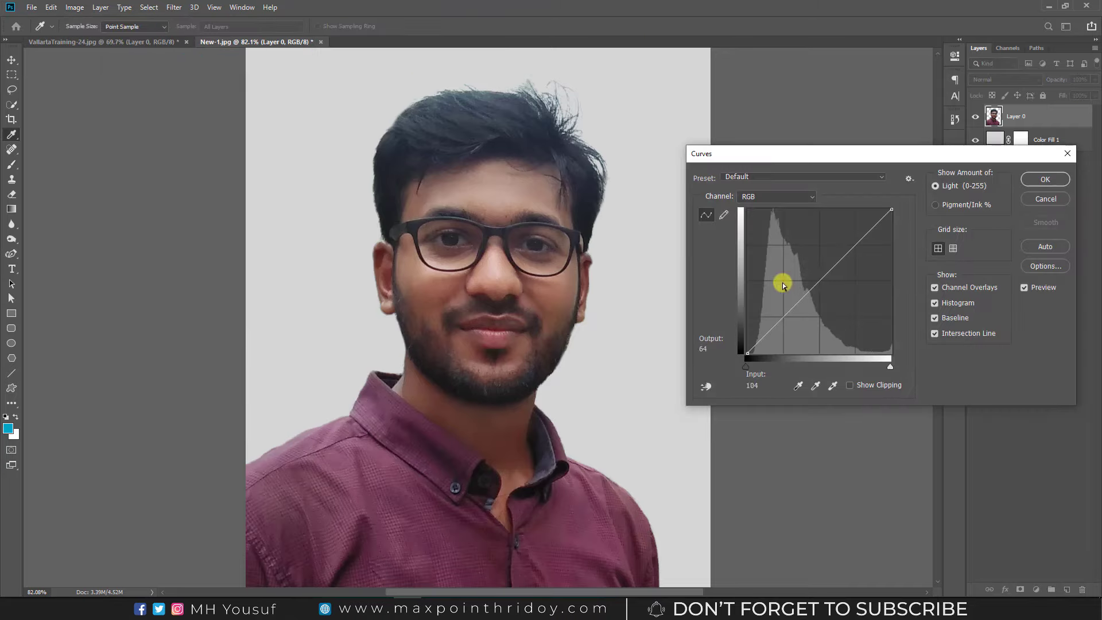
left_click(810, 282)
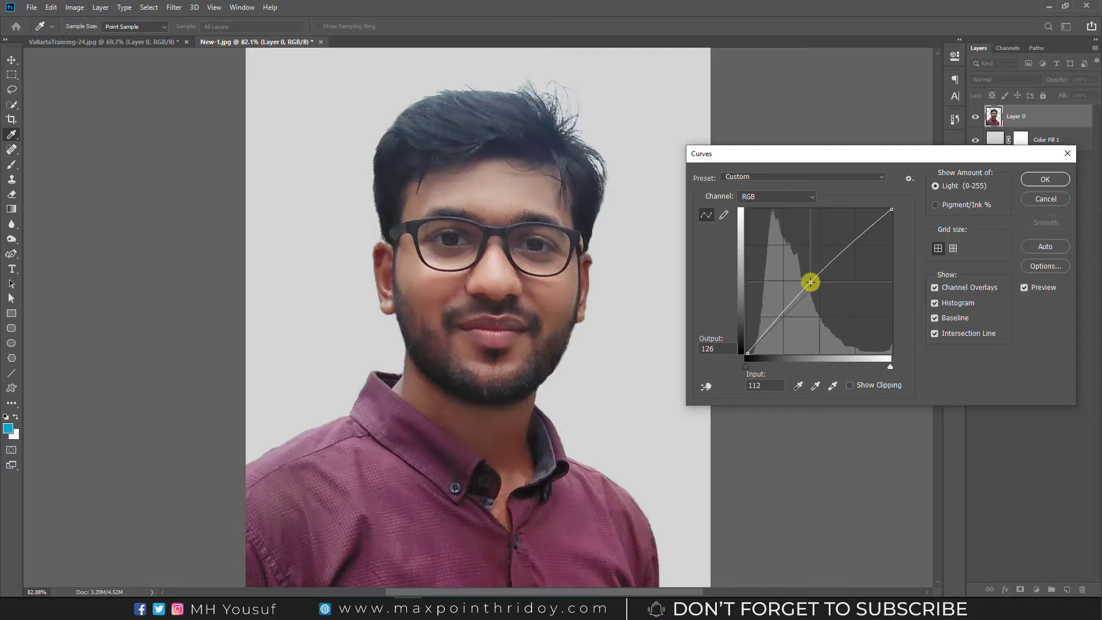
left_click_drag(811, 282, 809, 281)
Step: Raise the RGB curve's midtones to brighten the portrait and apply Curves
left_click(758, 205)
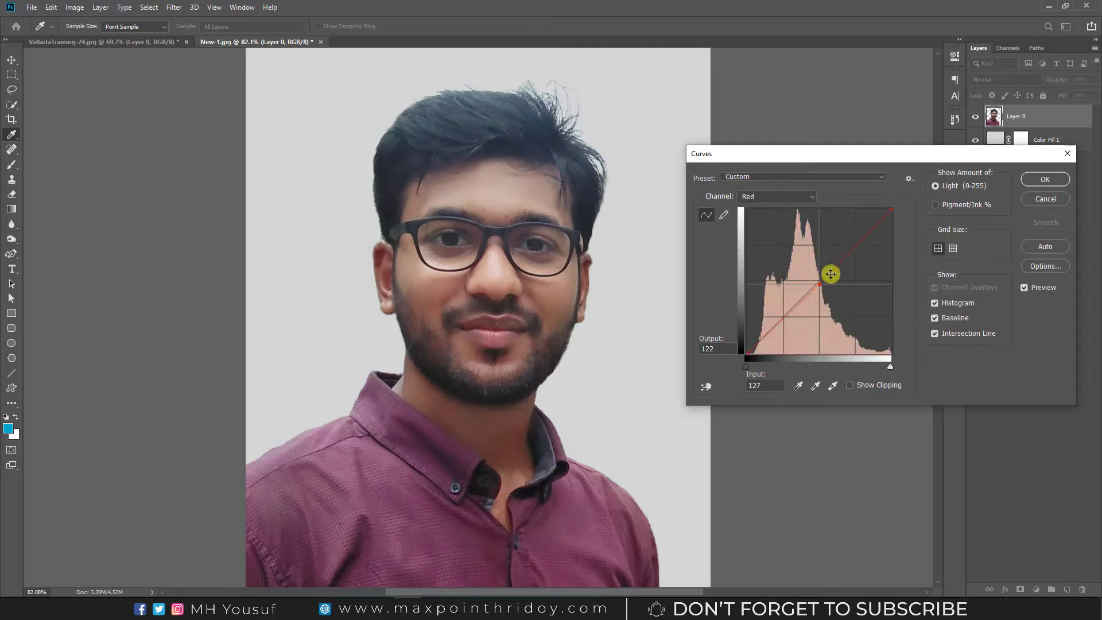
left_click(756, 197)
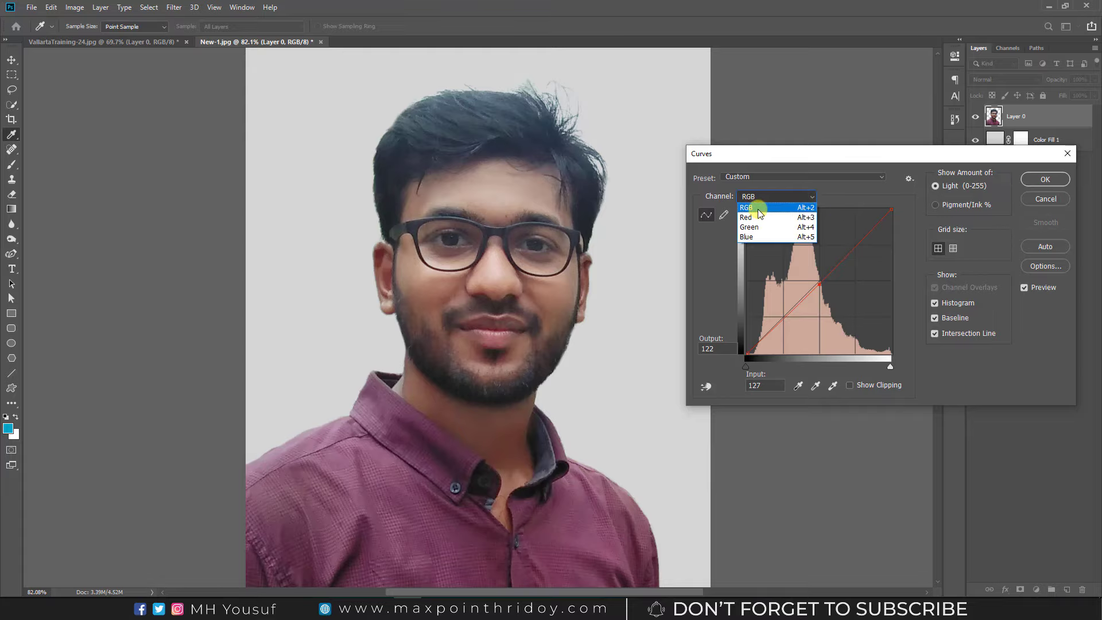
left_click(758, 208)
left_click_drag(810, 281, 813, 274)
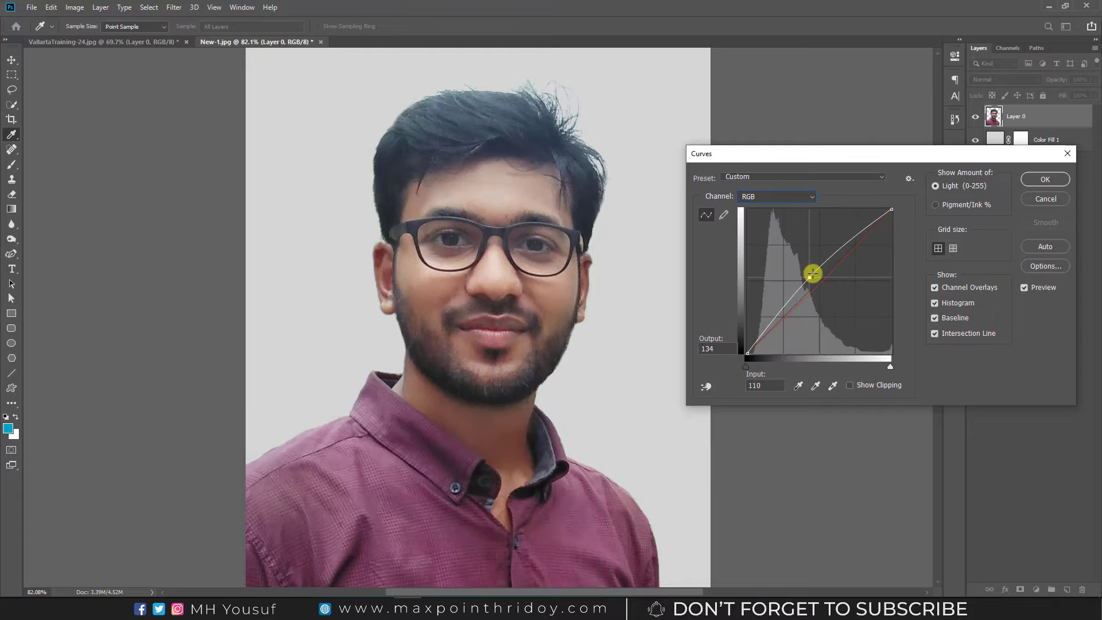
left_click(1045, 180)
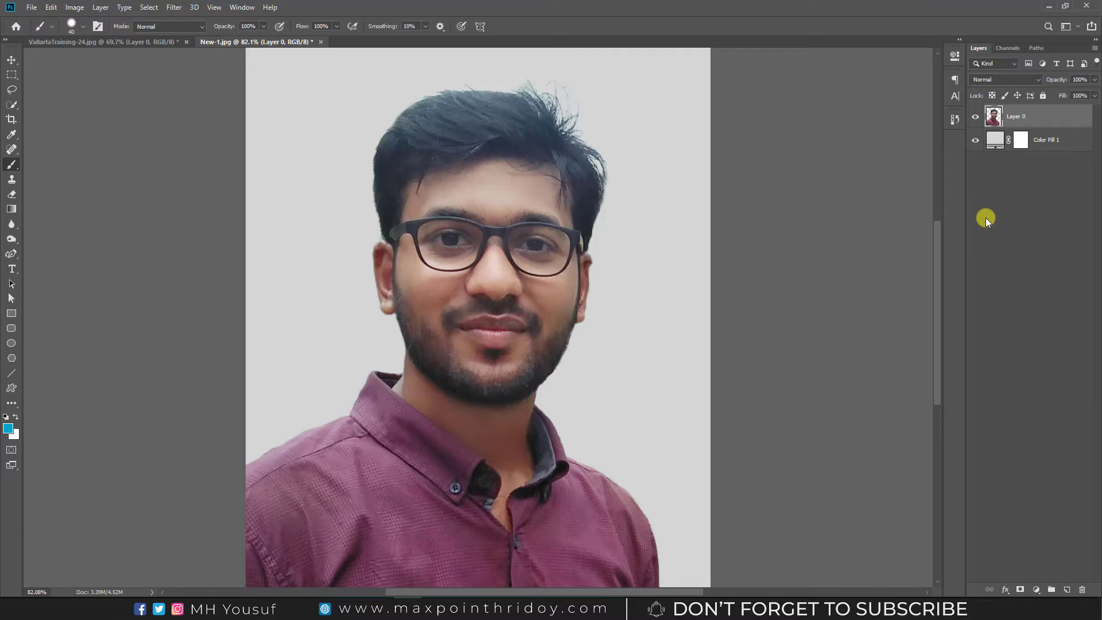
Step: Set Levels input values to 2 and 246
key("ctrl+l")
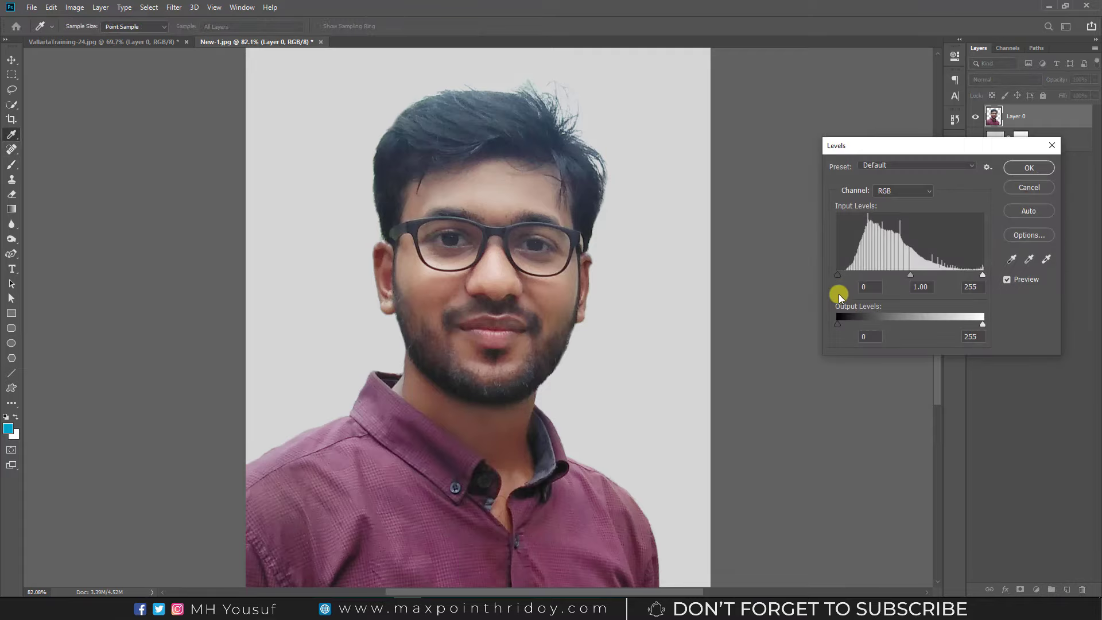
left_click(840, 274)
key("Return")
Step: Spot-heal the face with the Spot Healing Brush at size 25
left_click(12, 151)
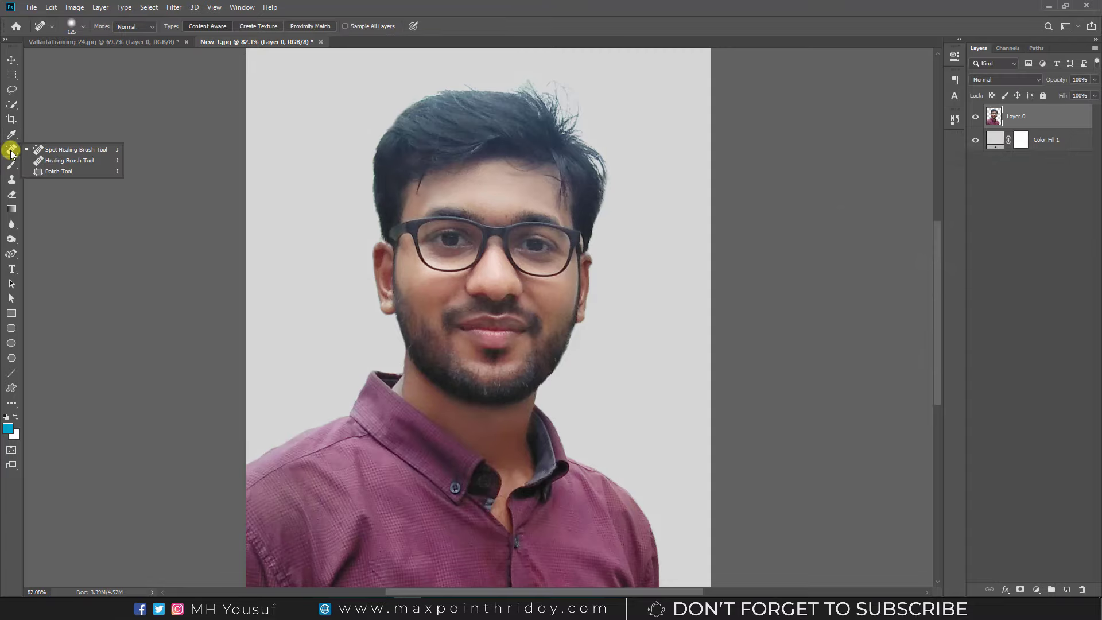
left_click(87, 151)
scroll(536, 217, "up", 3)
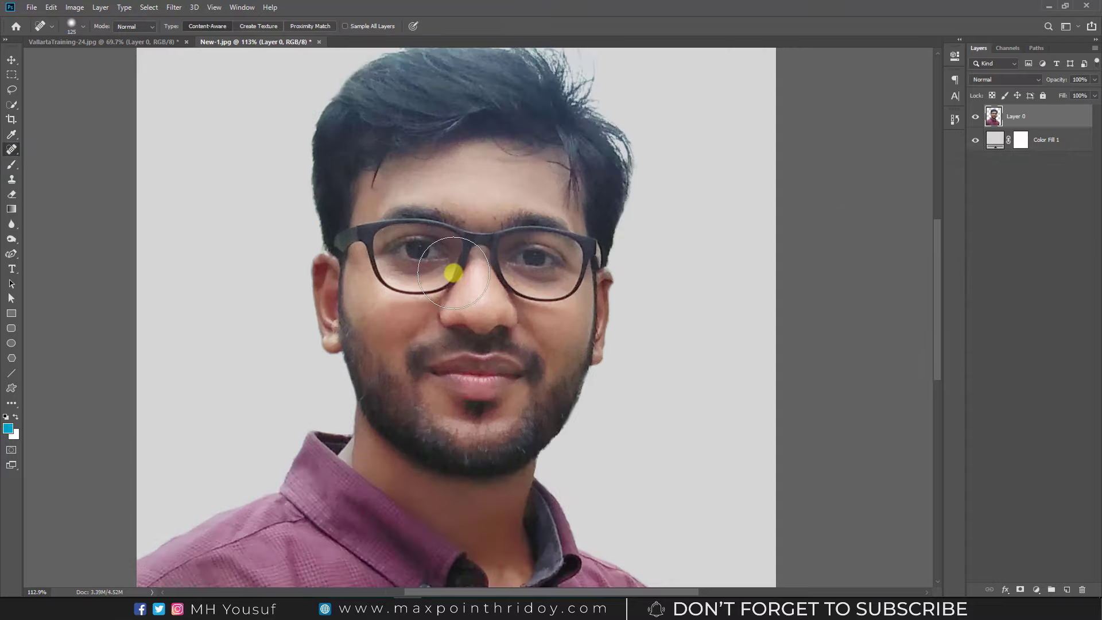
key("bracketleft")
key("bracketleft")
key("bracketleft")
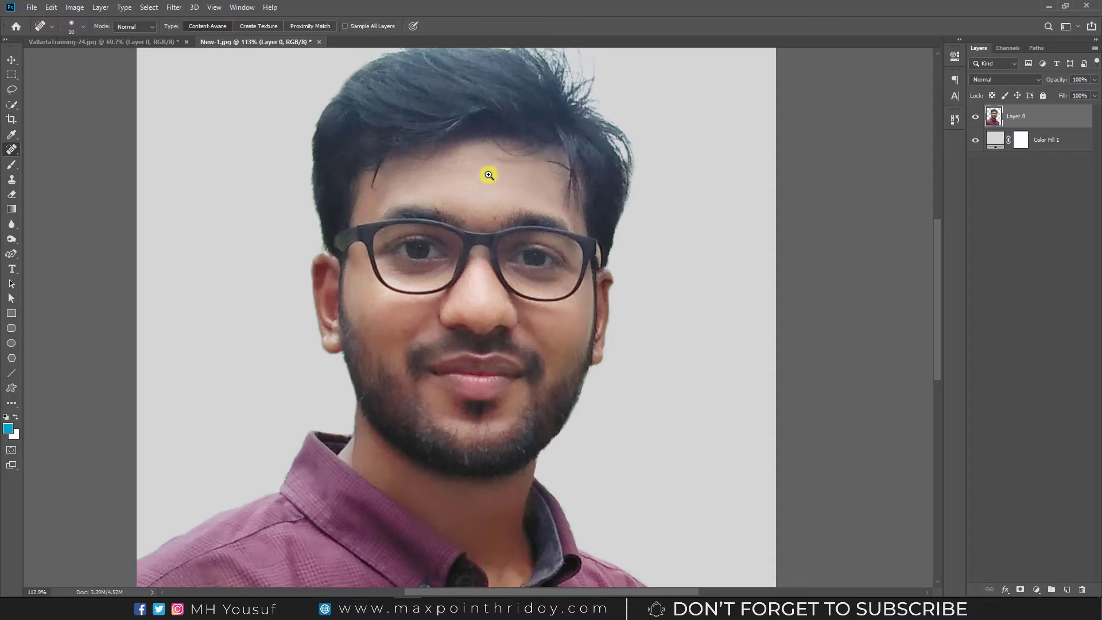
key("ctrl+0")
Step: Set up the Burn Tool with a 500 brush for the shirt
left_click(12, 239)
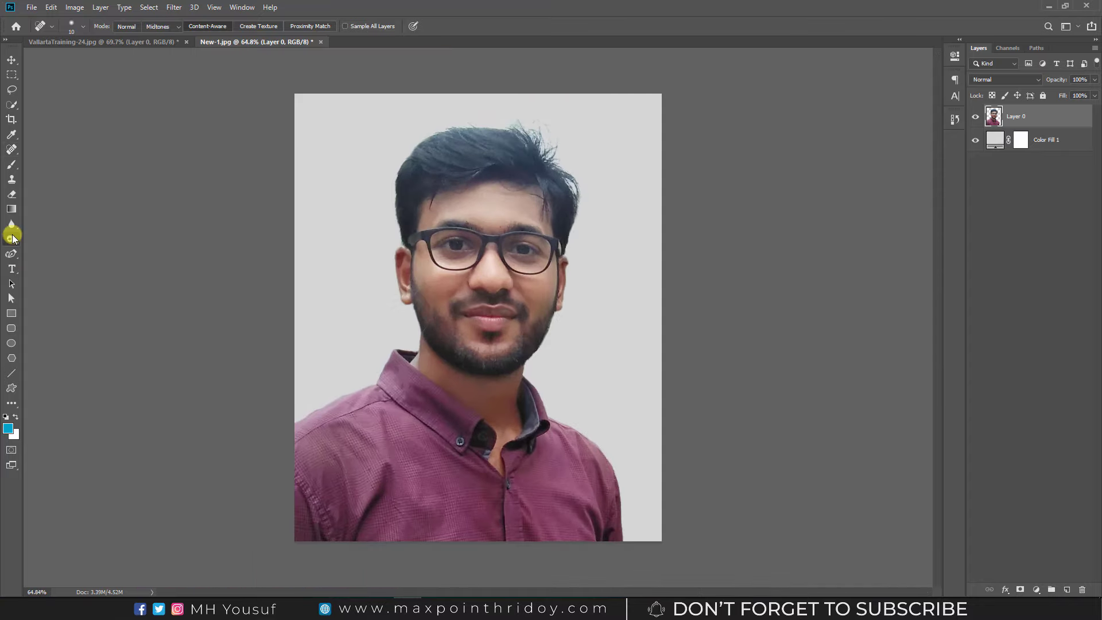
left_click(61, 257)
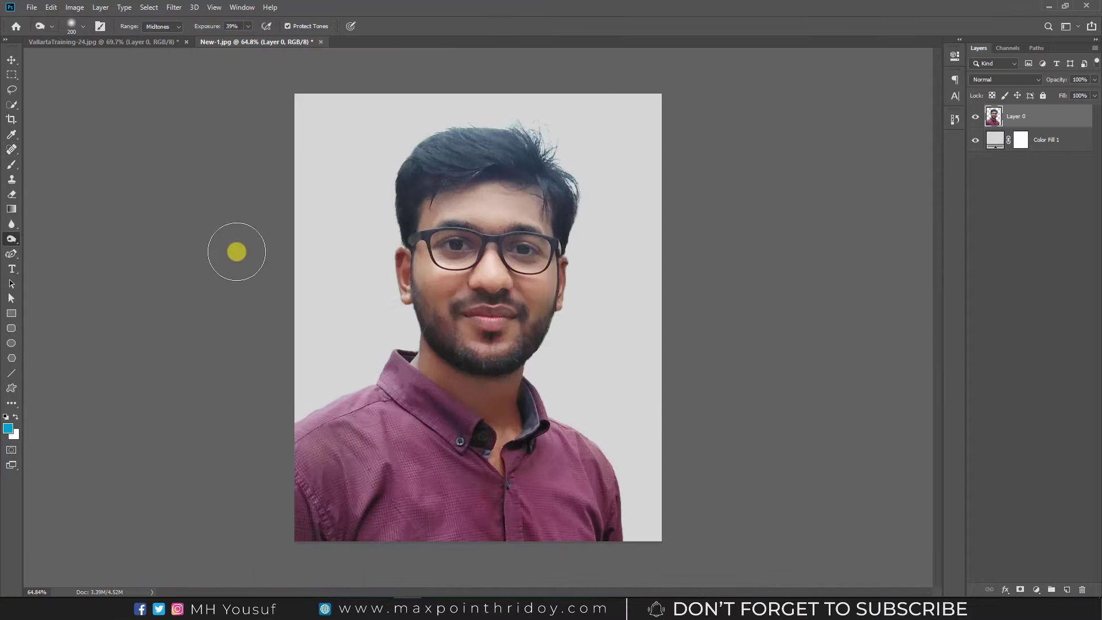
key("bracketright")
key("bracketright")
key("bracketright")
key("bracketleft")
key("bracketleft")
key("bracketleft")
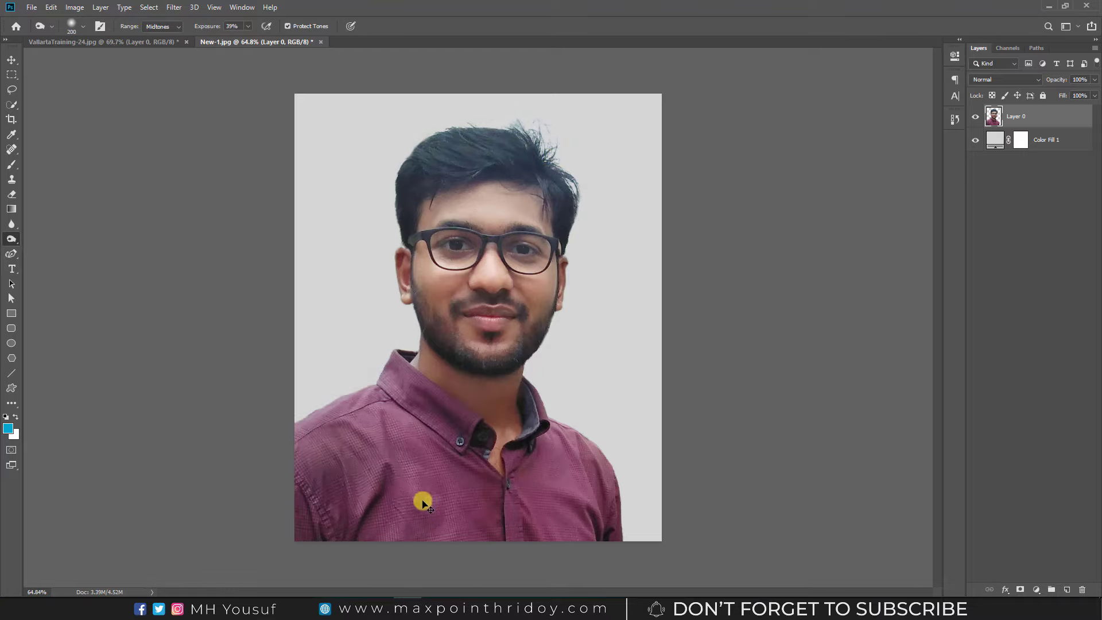
key("bracketright")
key("bracketright")
key("bracketright")
key("bracketright")
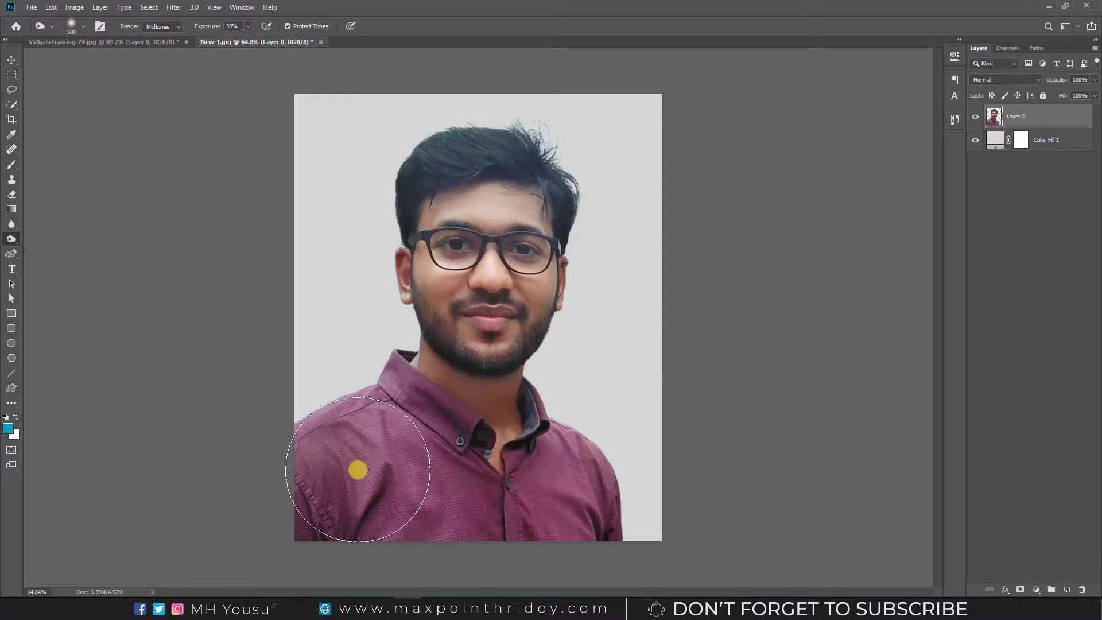
Step: Dodge under the eye, both cheeks and the neck at 8% exposure with a 200 brush
left_click(12, 239)
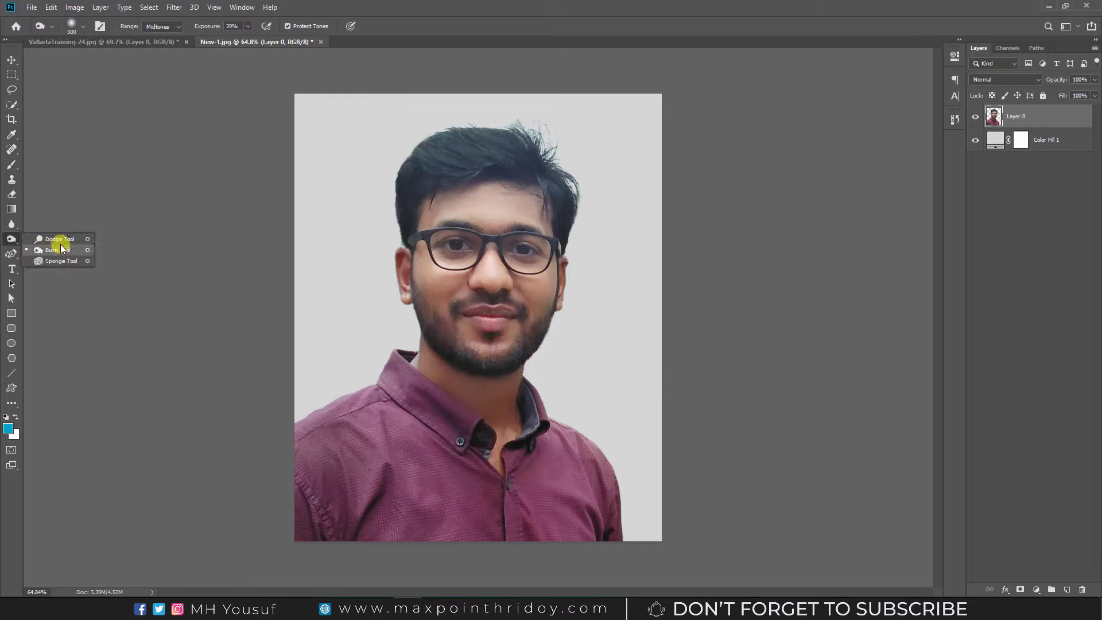
left_click(54, 236)
key("bracketleft")
key("bracketleft")
key("bracketleft")
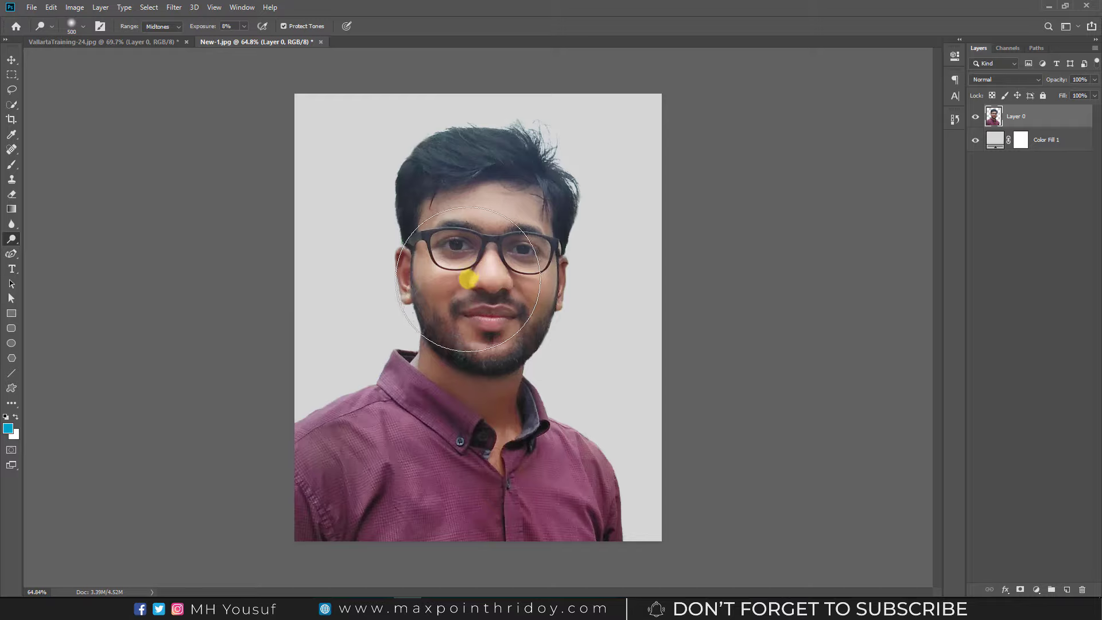
left_click_drag(537, 270, 525, 277)
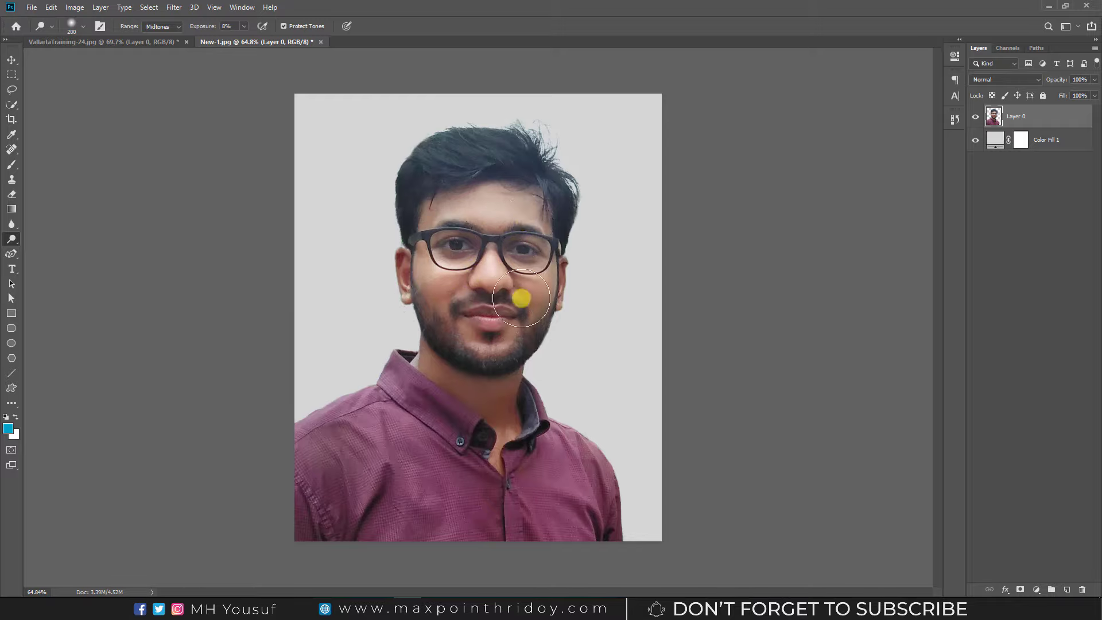
left_click_drag(444, 291, 530, 293)
left_click_drag(505, 342, 597, 478)
Step: Nudge Layer 0 slightly right and down on the grey background with the Move tool
key("v")
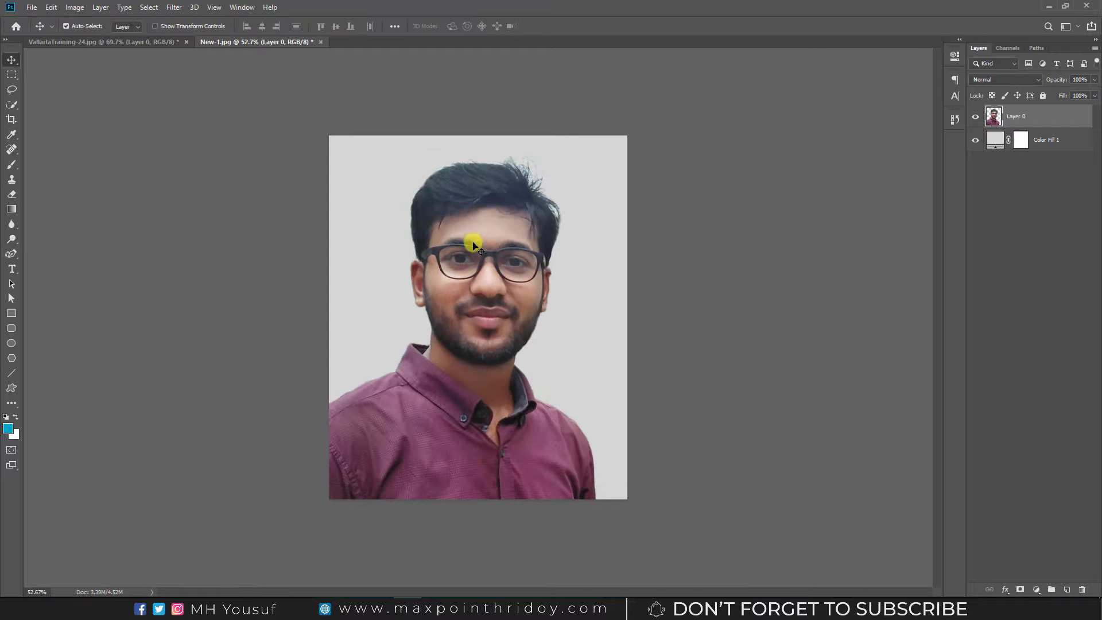
mouse_move(457, 247)
left_mouse_down()
mouse_move(520, 273)
mouse_move(473, 241)
left_mouse_up()
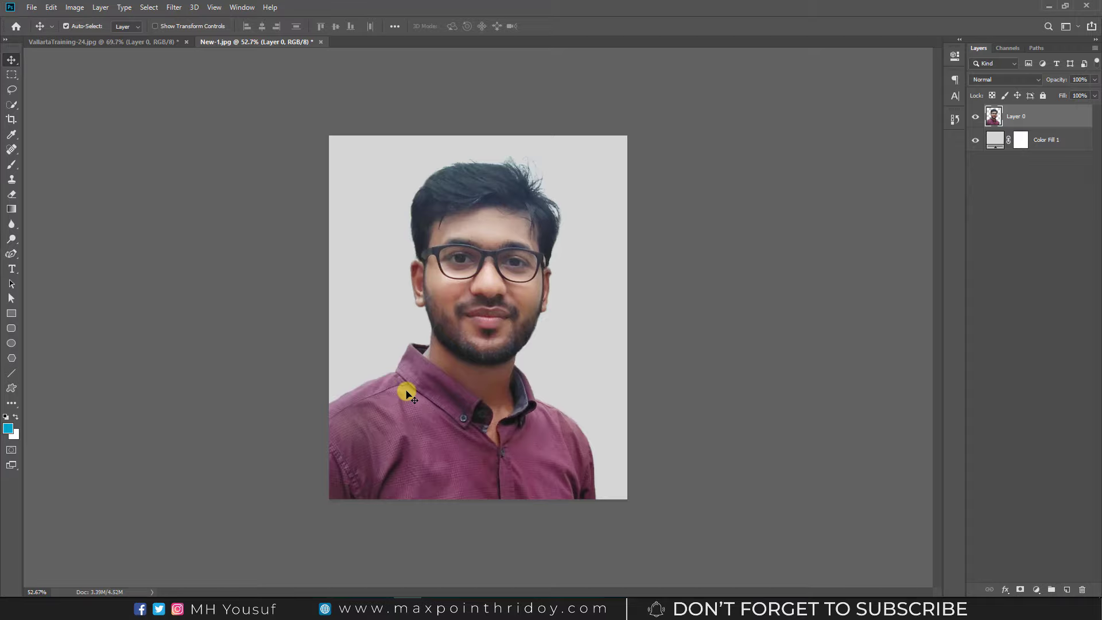
scroll(459, 298, "down", 5)
scroll(480, 344, "up", 3)
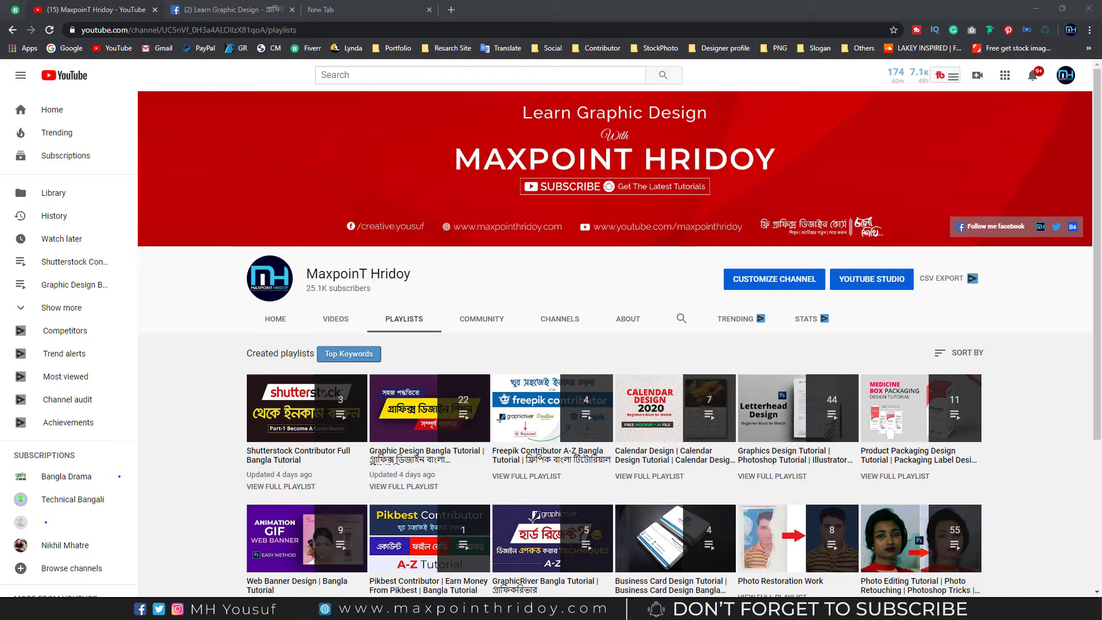
Step: Switch Chrome to the Learn Graphic Design Facebook group tab
left_click(236, 10)
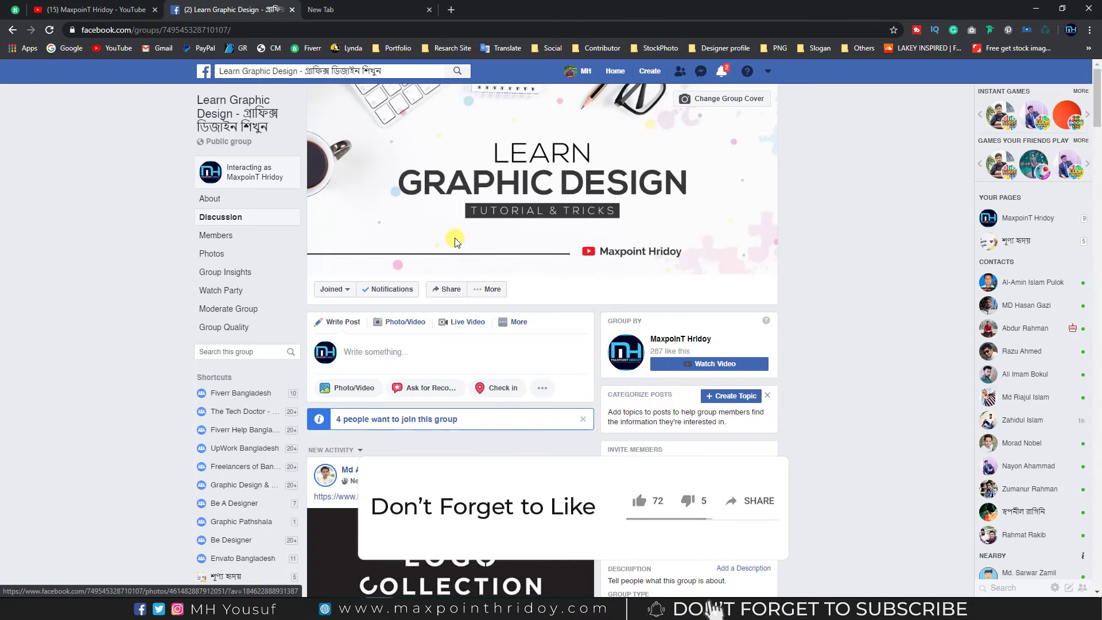